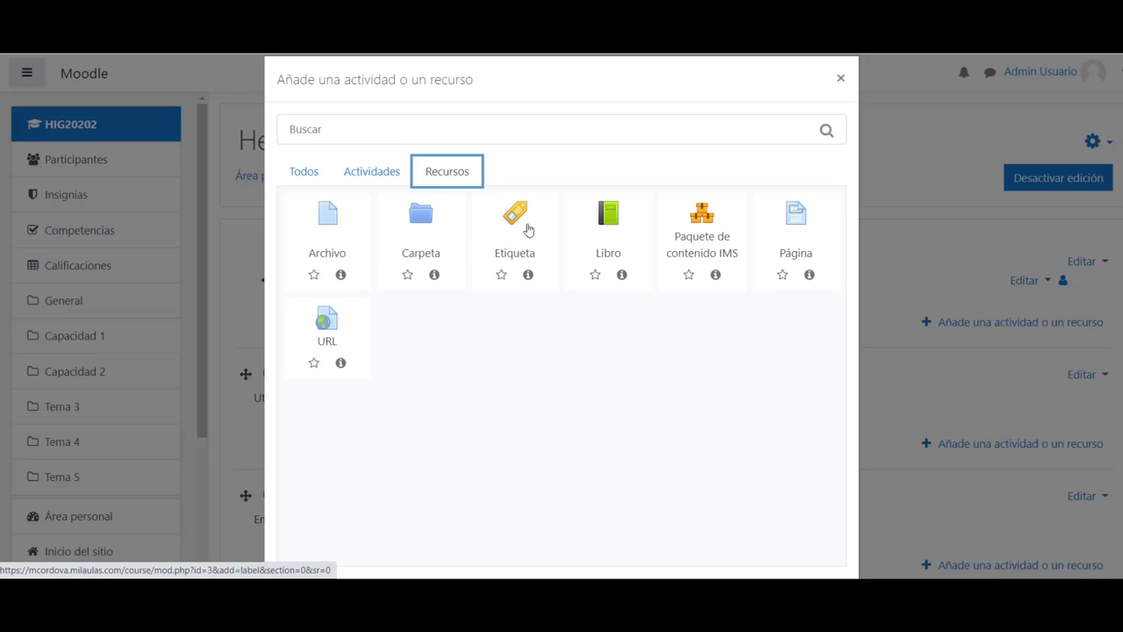
Start a new Etiqueta resource in the course's General section and place the cursor in its text area
click(518, 220)
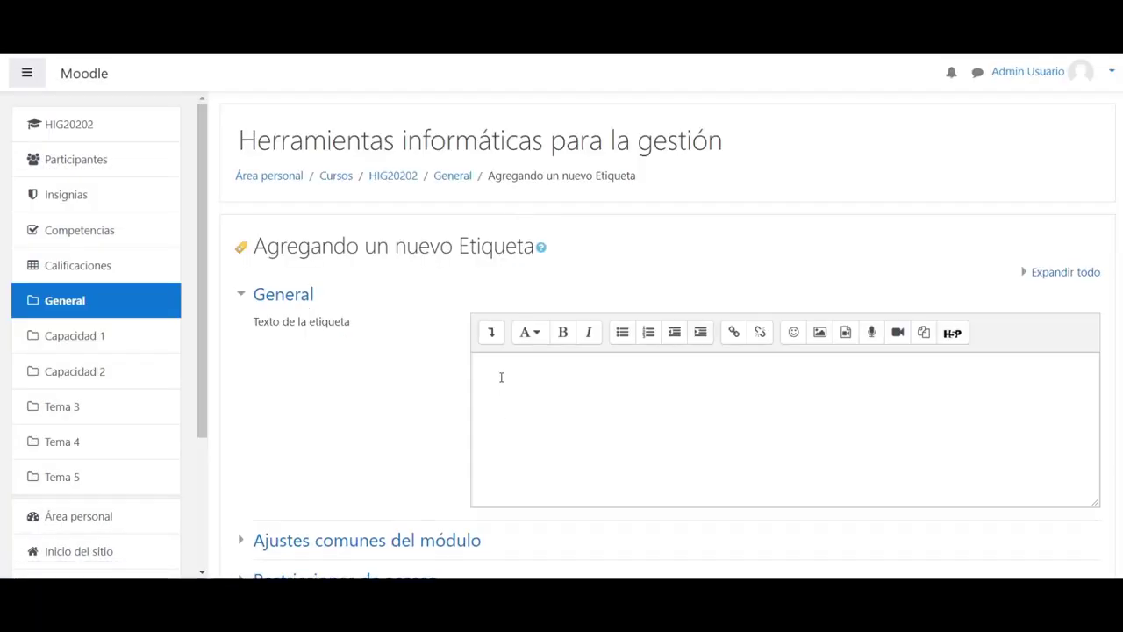
click(500, 376)
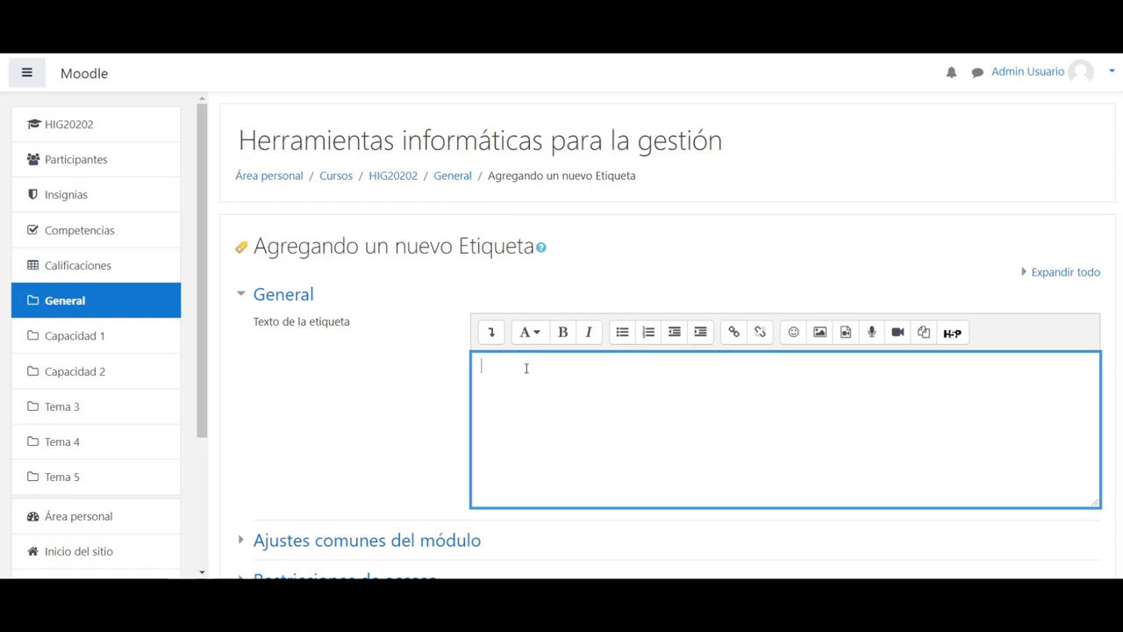
text(ass)
key(BackSpace)
key(BackSpace)
key(BackSpace)
text(Herrami)
Upload Nombre_asignatura.png from the "Elementos gráficos para tu plataforma" folder as the label's image
click(821, 333)
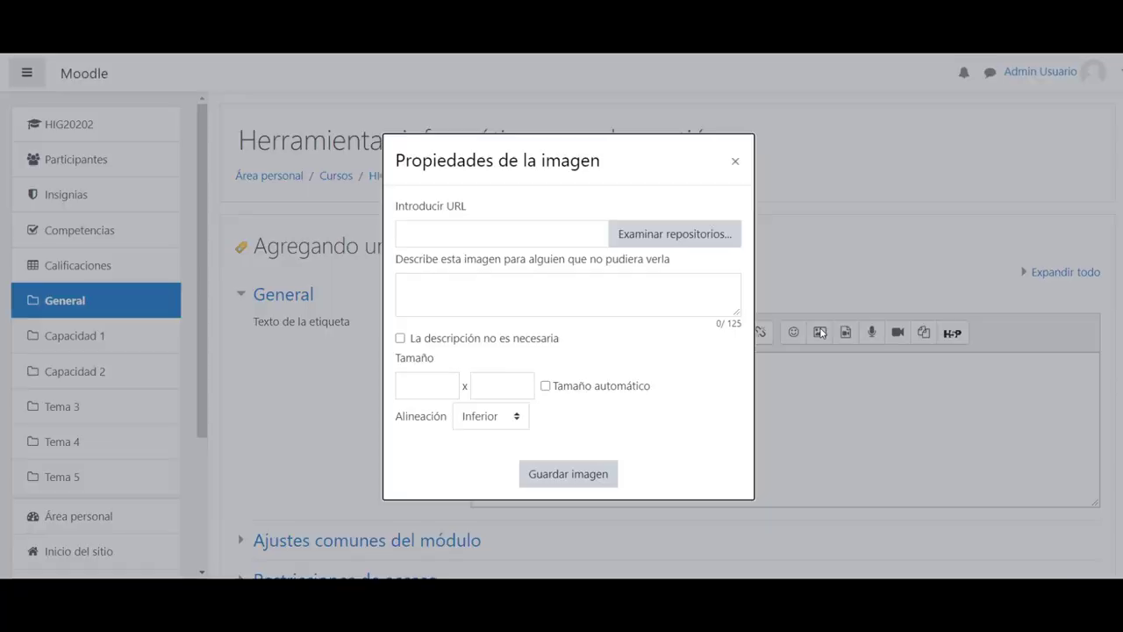
click(656, 234)
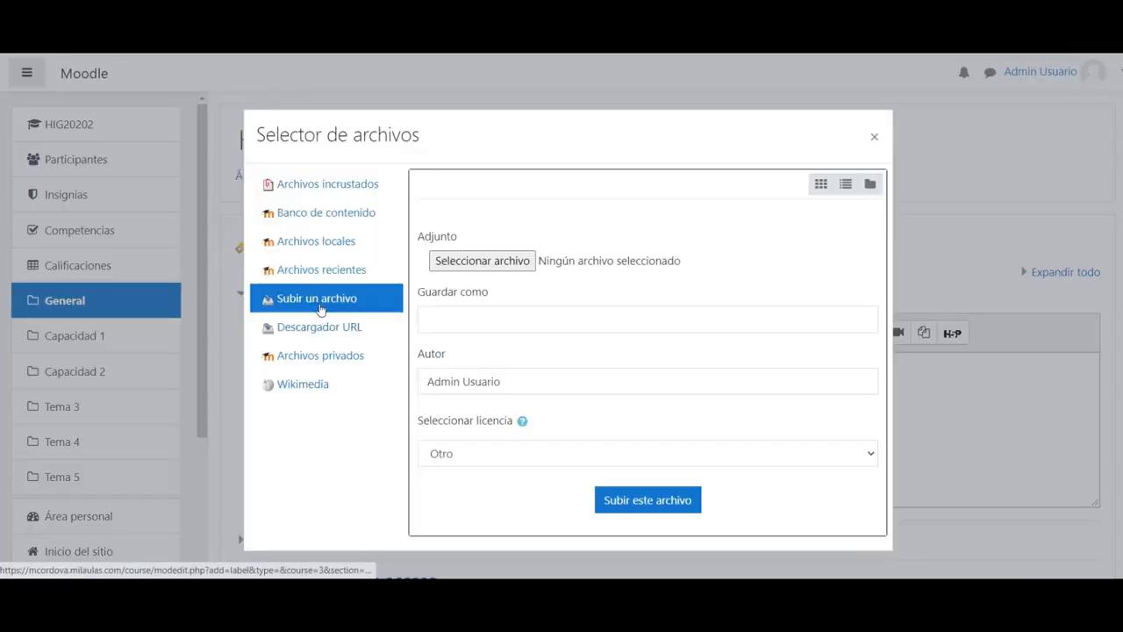
click(467, 268)
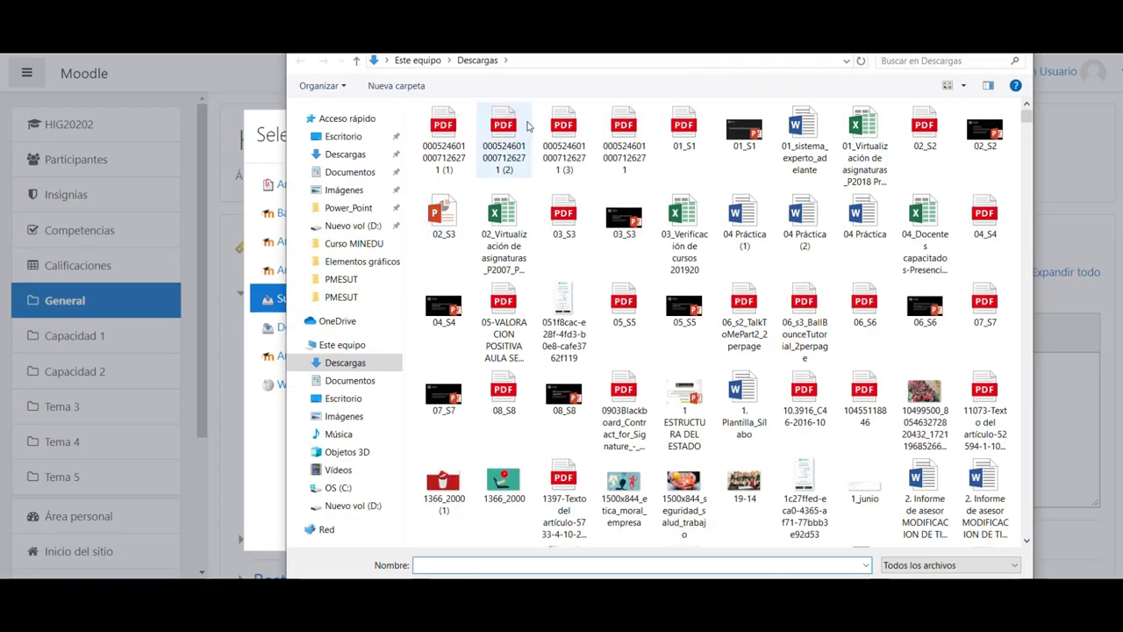
click(357, 263)
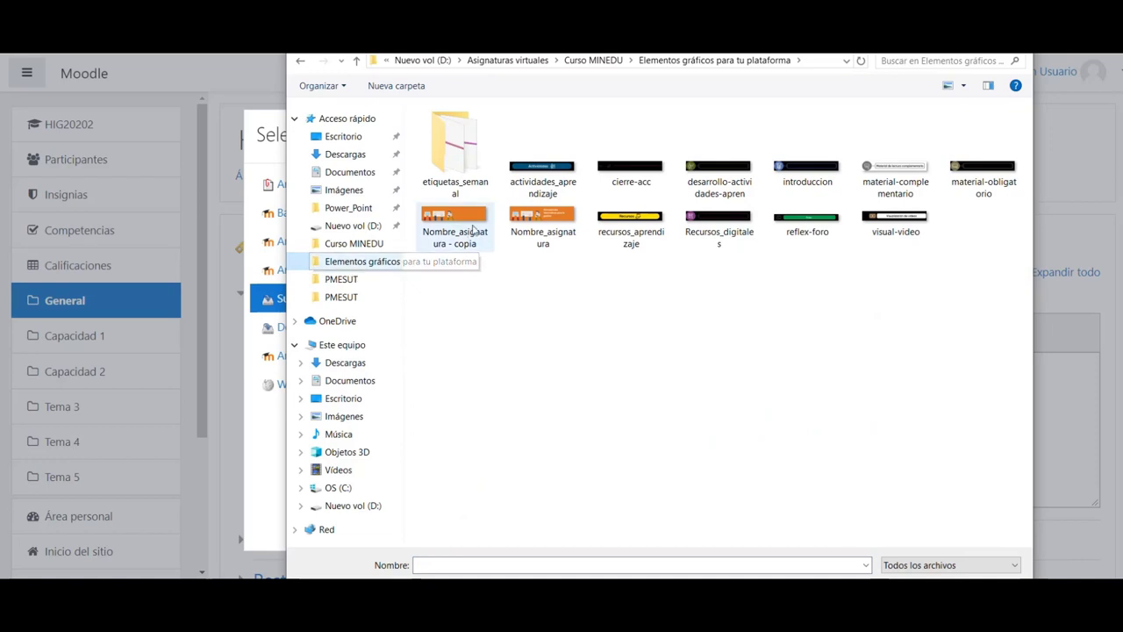
click(540, 226)
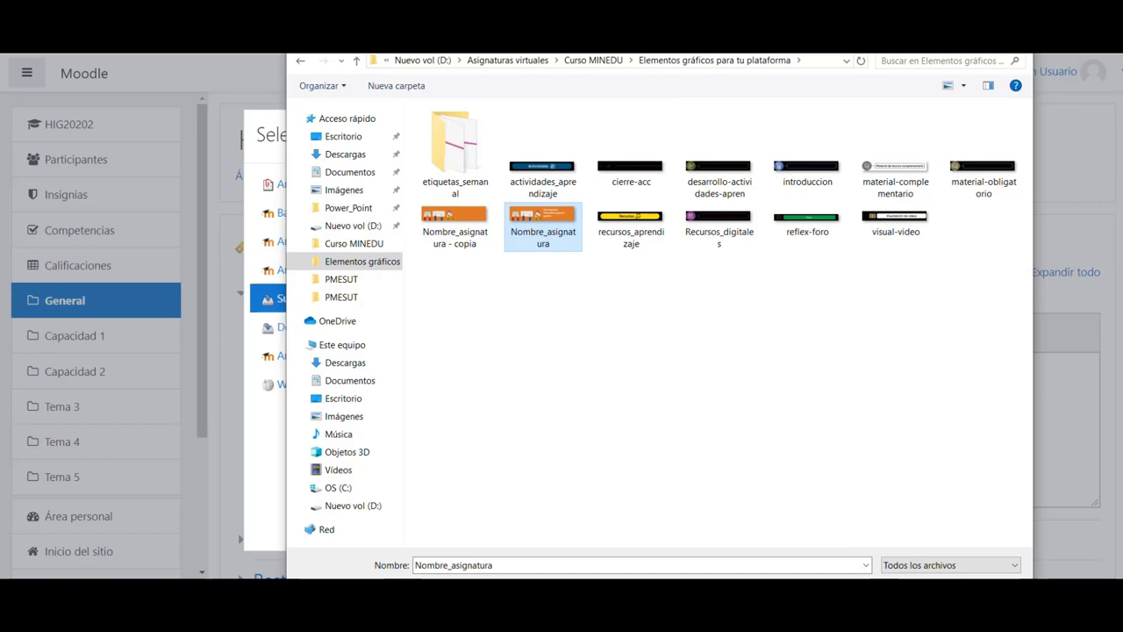
drag(656, 55, 617, 85)
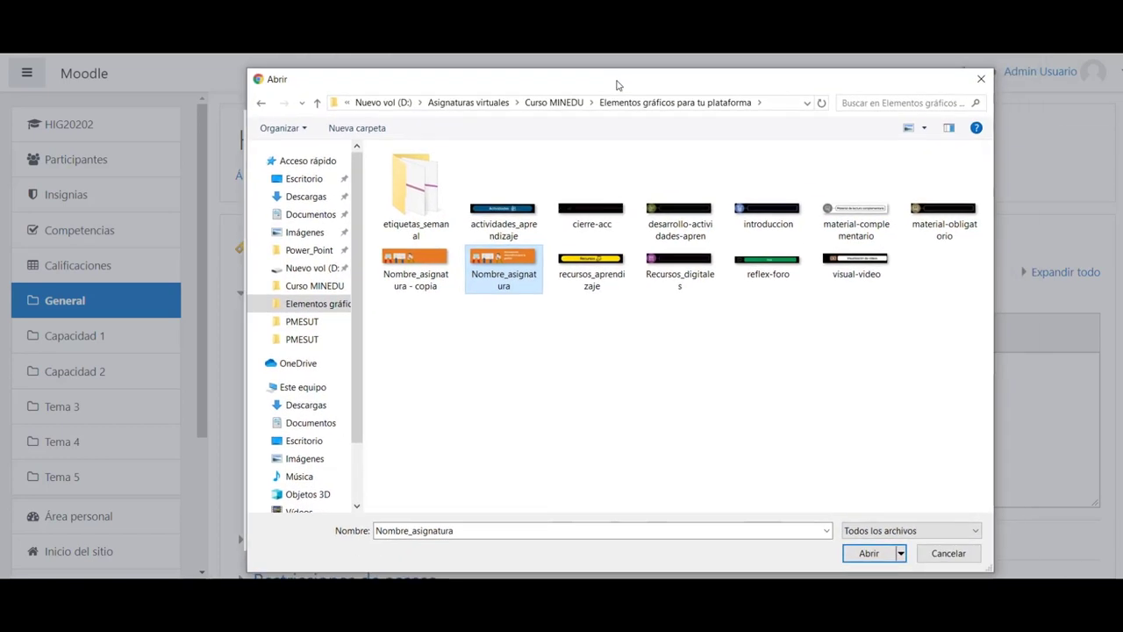
click(878, 553)
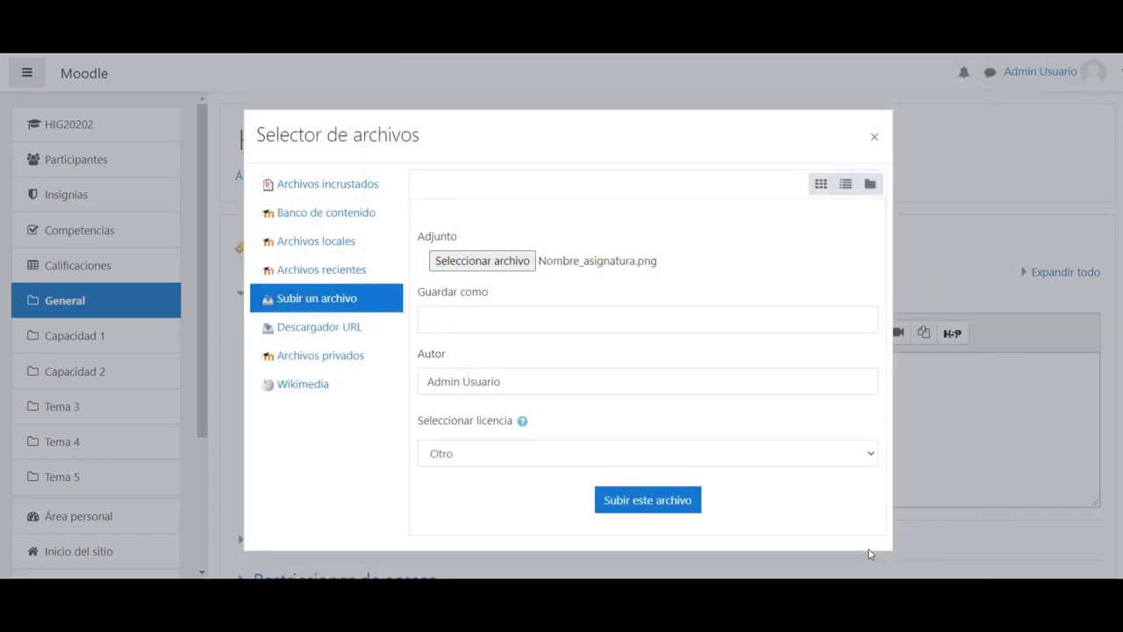
click(625, 500)
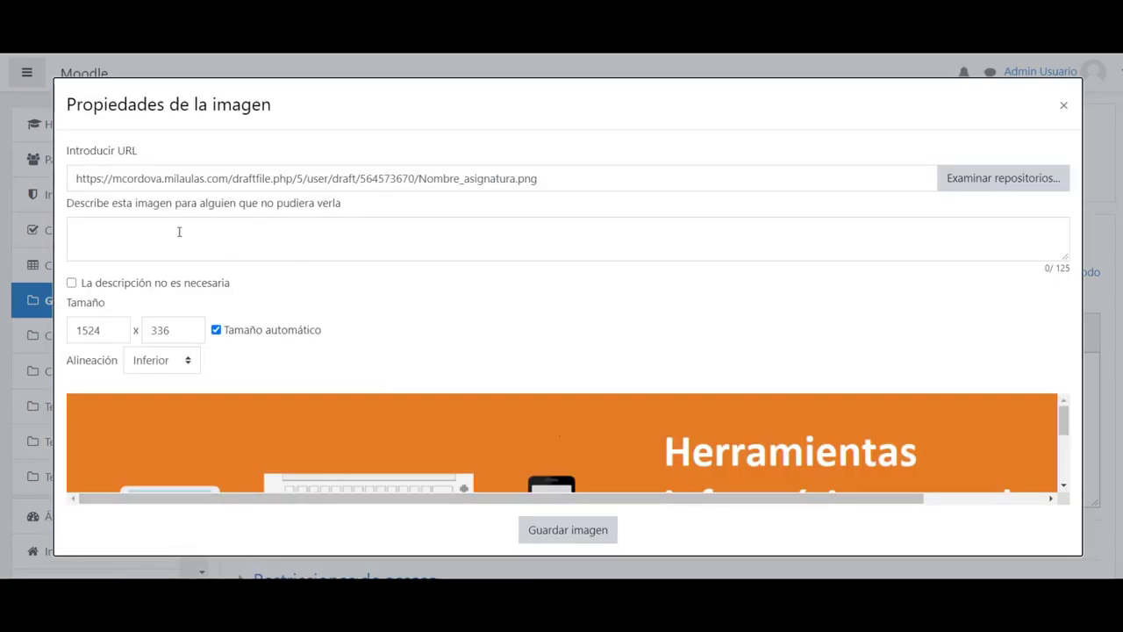
Describe the image as "Etiqueta gráfica con el nombre de la asignatura" and insert it into the label
click(179, 232)
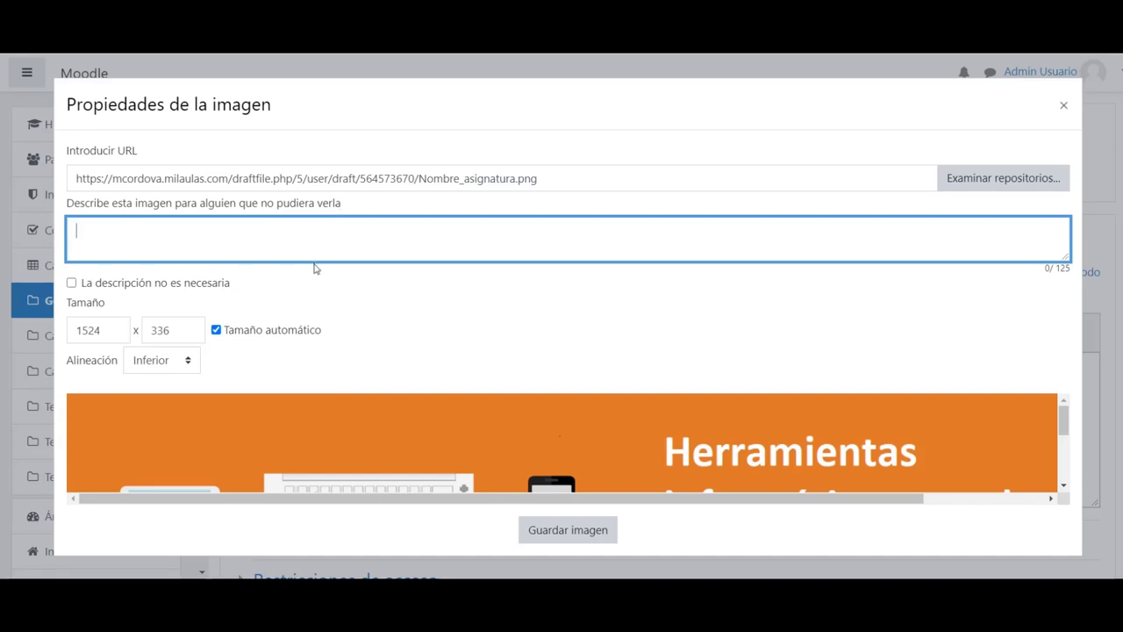
scroll(685, 400, down, 1)
scroll(672, 399, up, 1)
text(Etiqueta gráfica co)
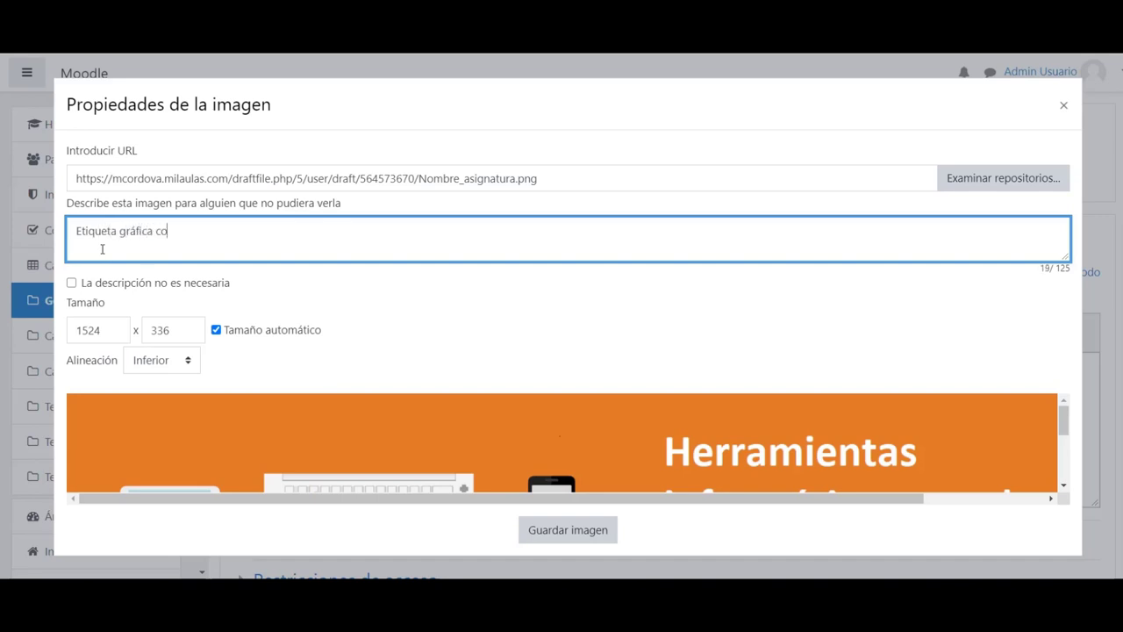
text(n el nombre de la asignatura)
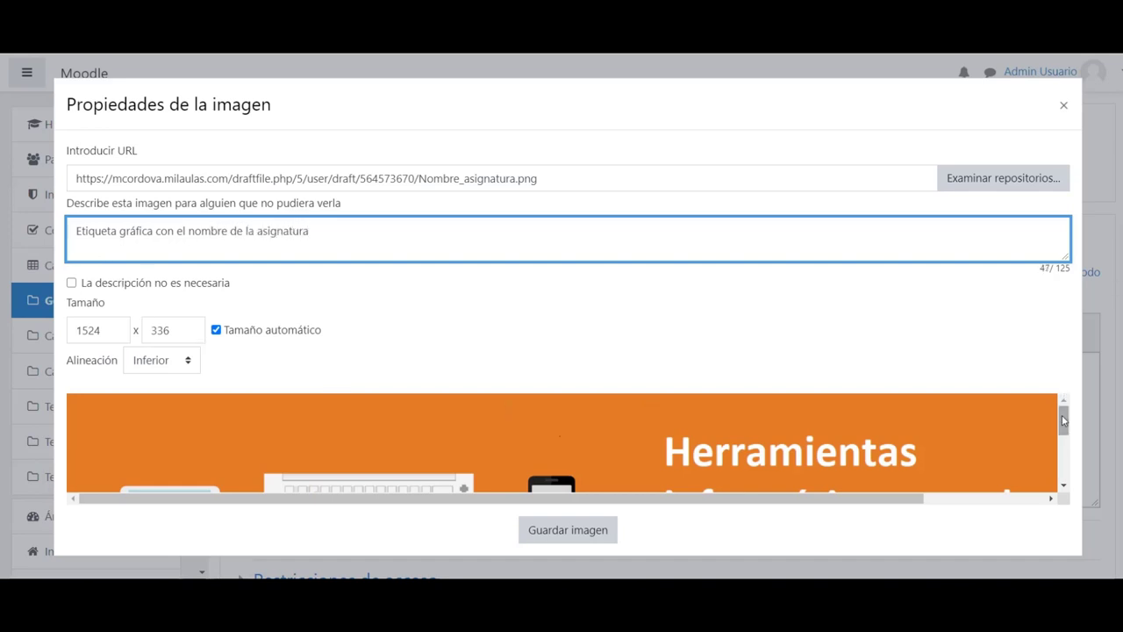
drag(1064, 420, 1065, 460)
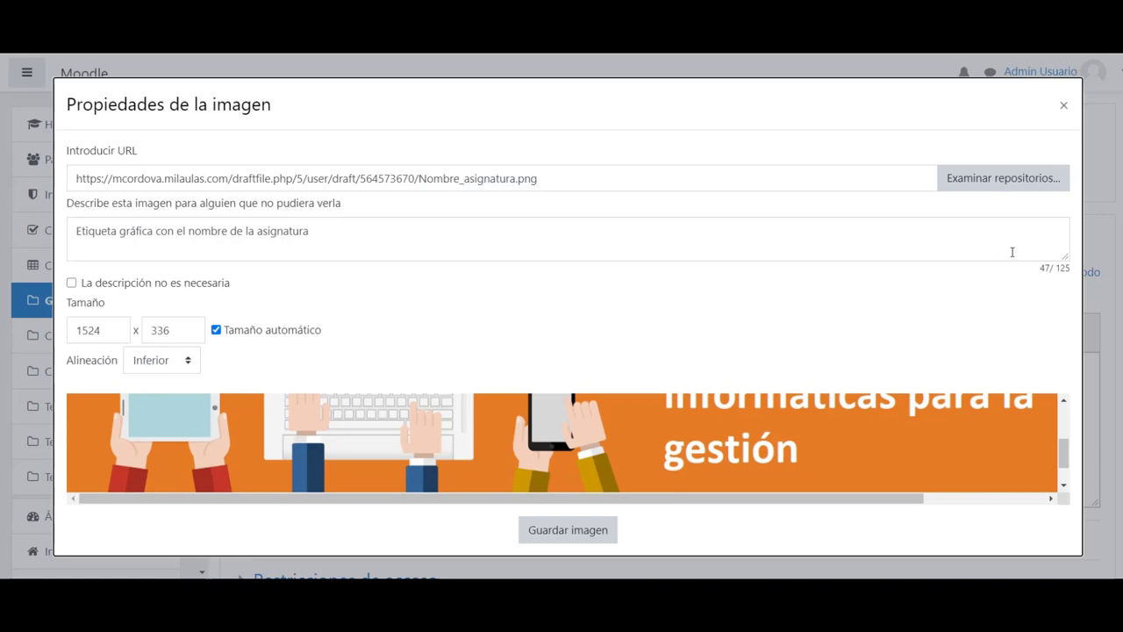
click(569, 530)
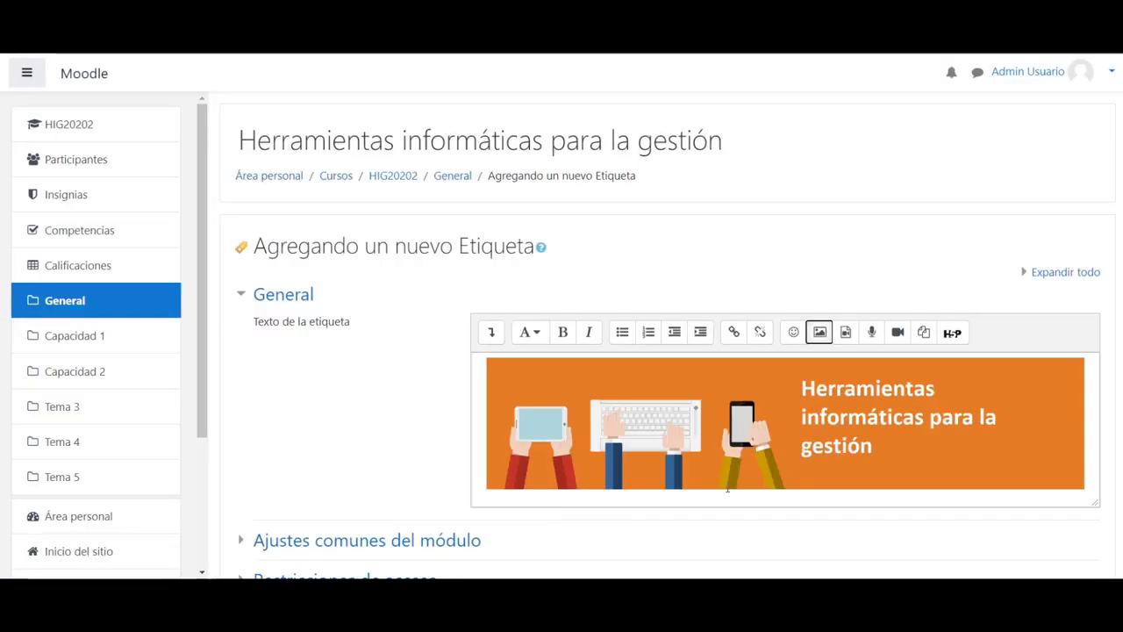
Save the new banner label and return to the course page
scroll(788, 472, down, 2)
scroll(448, 474, down, 3)
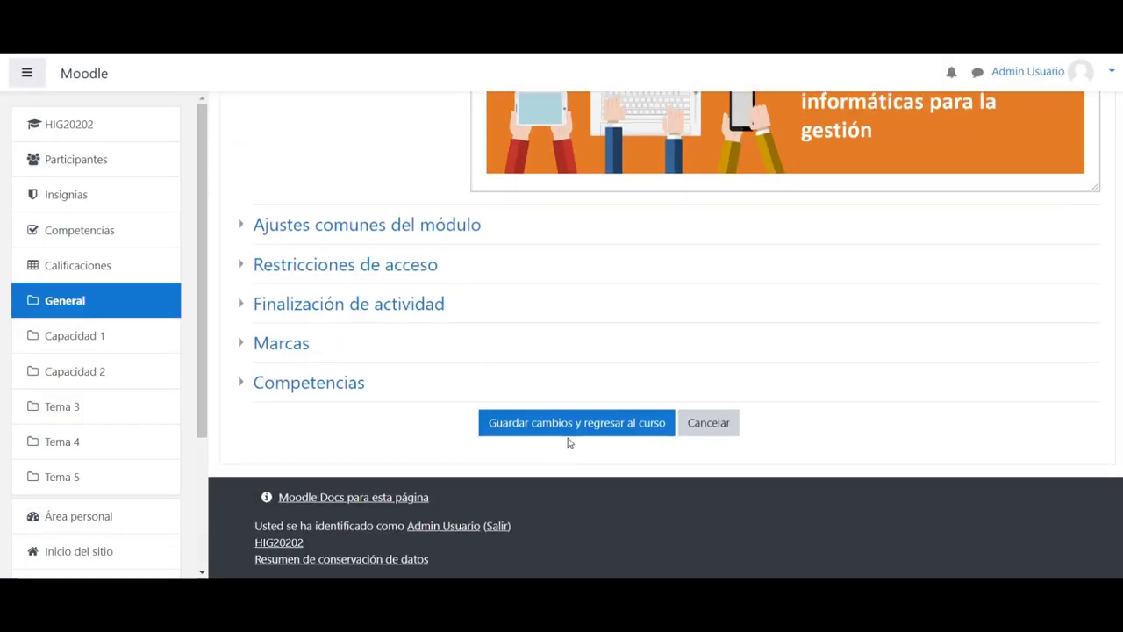
click(572, 428)
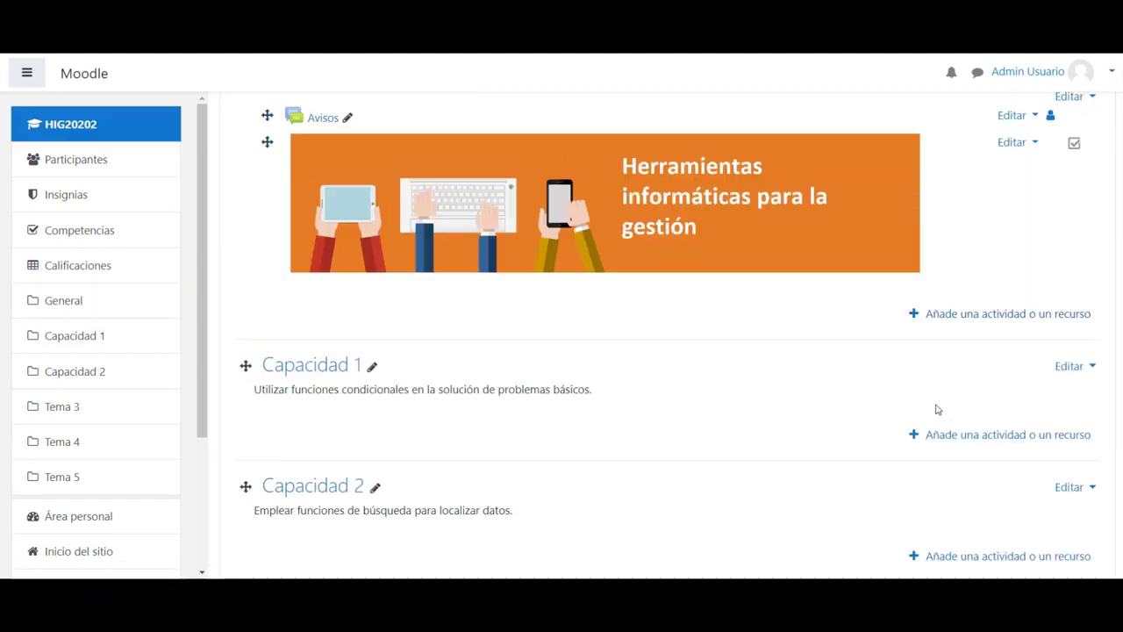
Move the banner label above the Avisos forum in the General section
scroll(935, 409, up, 2)
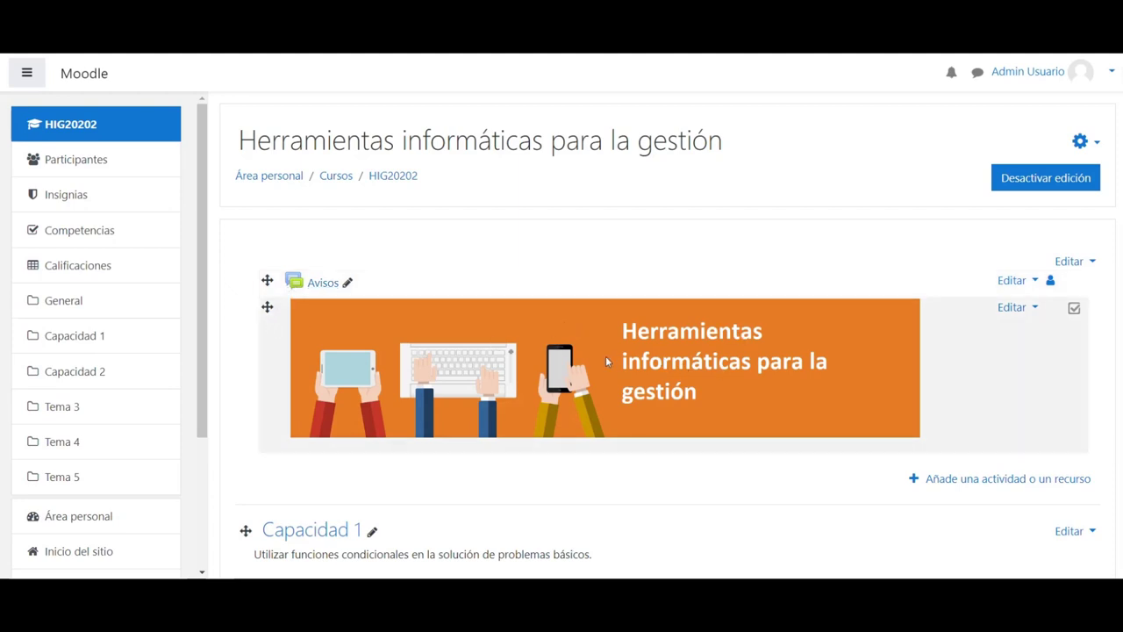
click(266, 307)
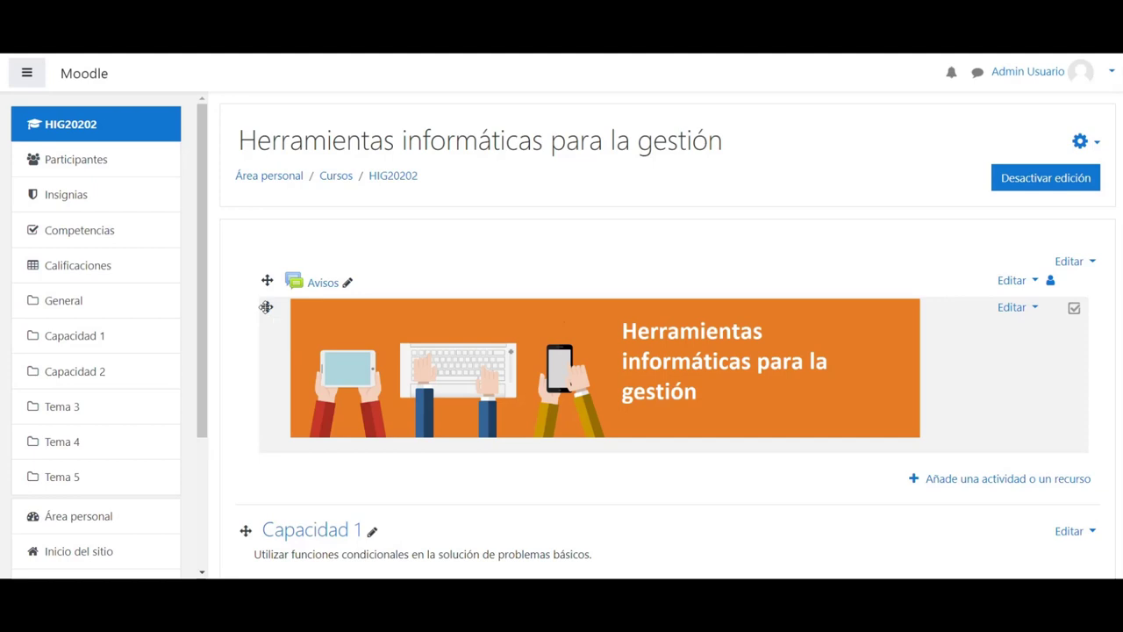
drag(266, 307, 269, 278)
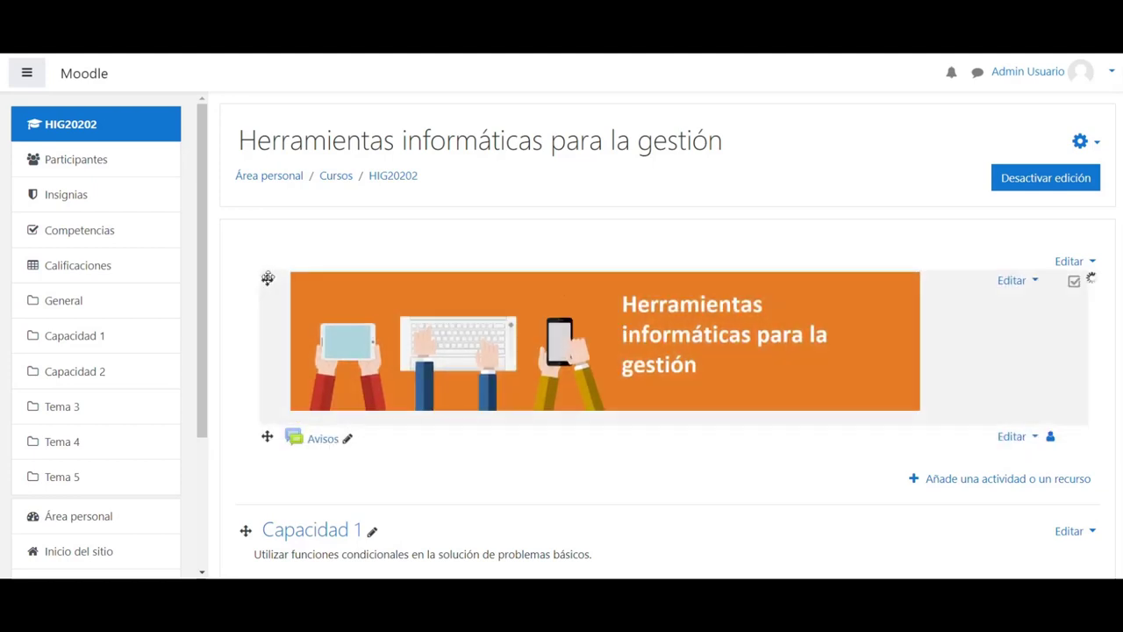
Start a new Etiqueta resource in the Capacidad 1 section and place the cursor in its text area
scroll(477, 446, down, 3)
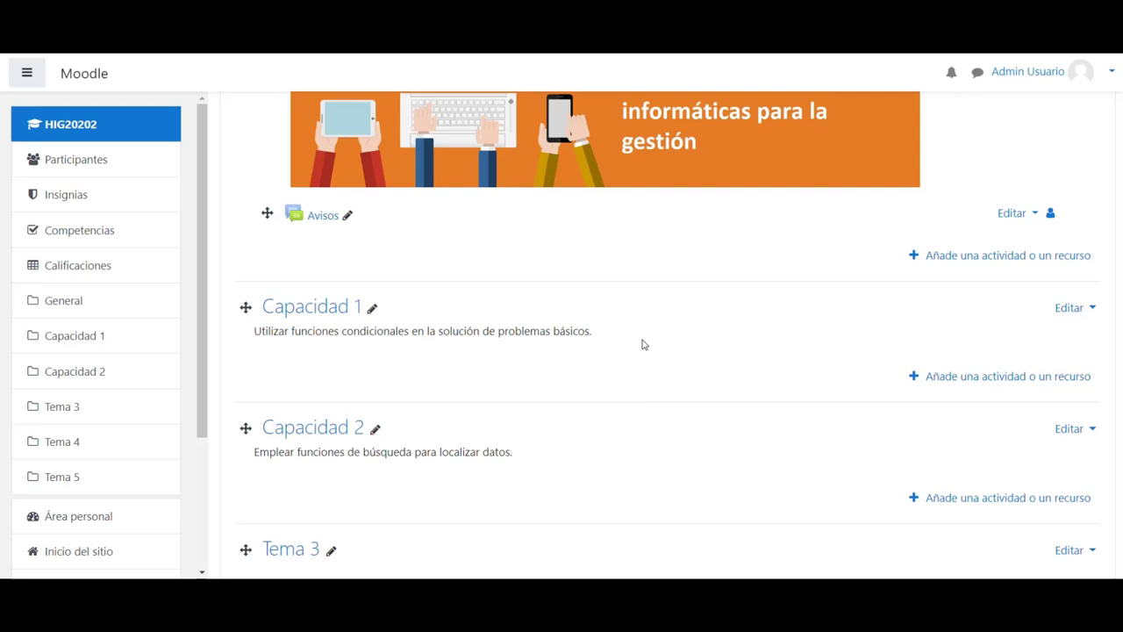
click(954, 377)
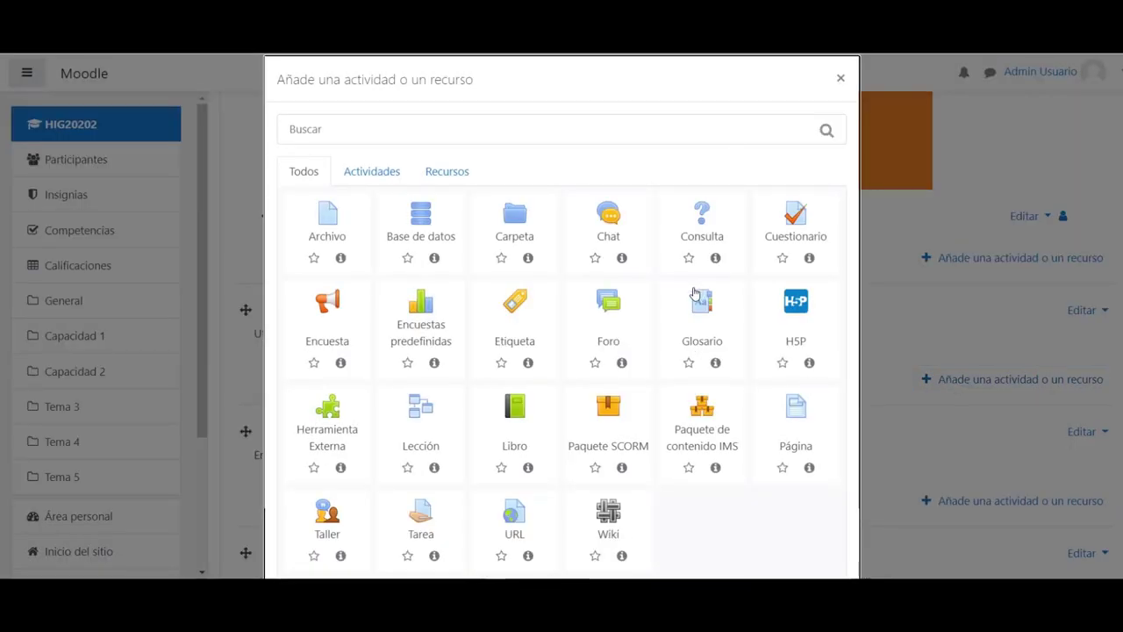
click(438, 180)
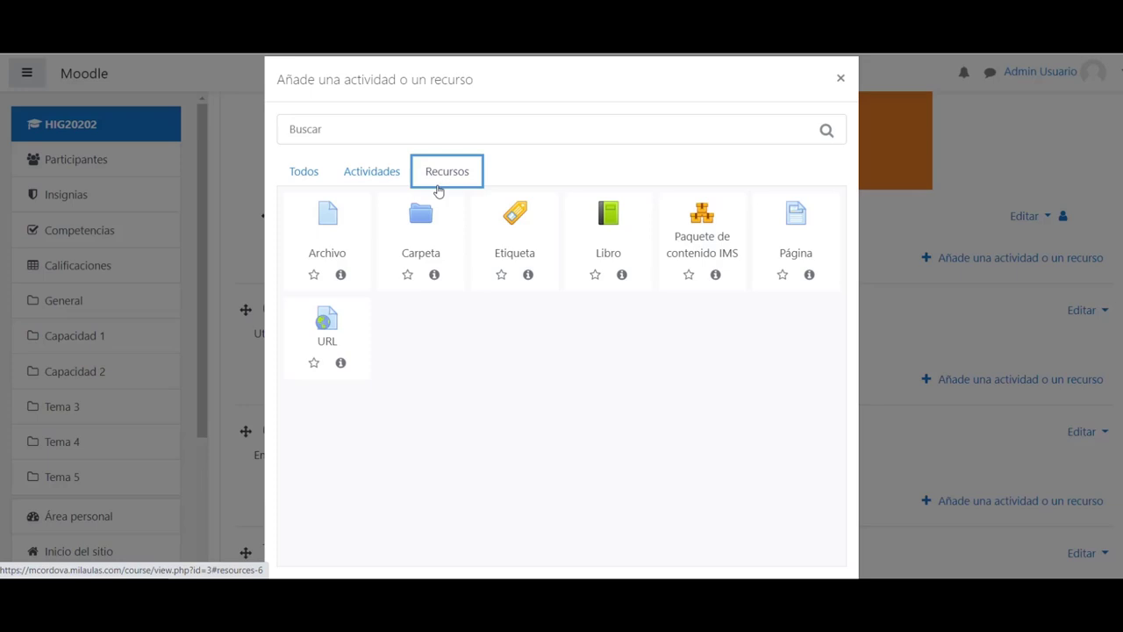
click(507, 230)
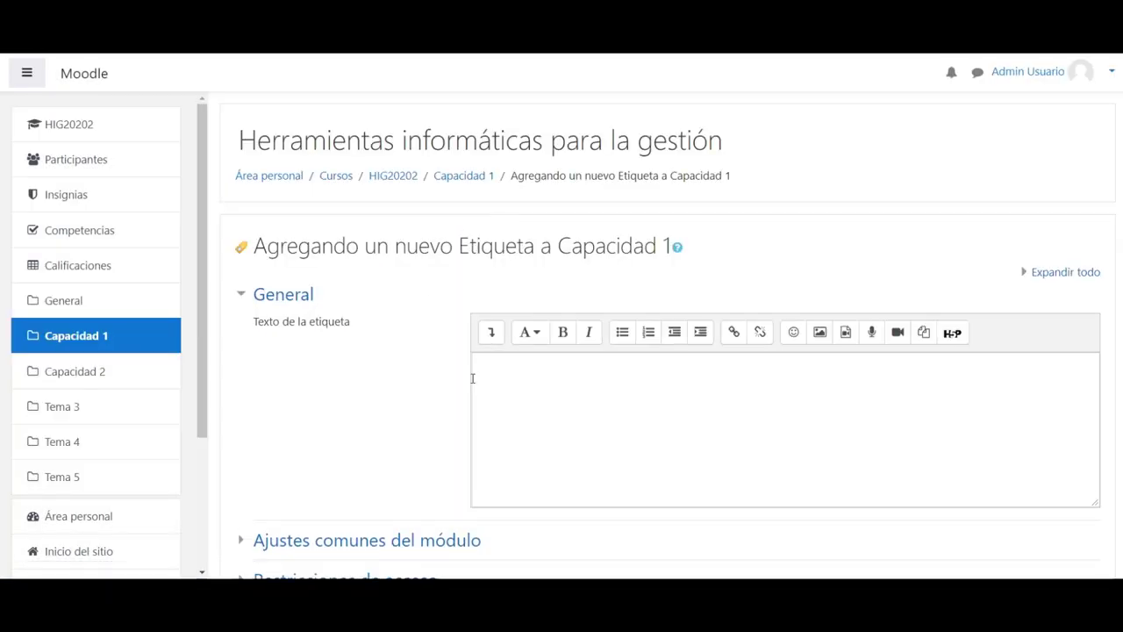
click(537, 385)
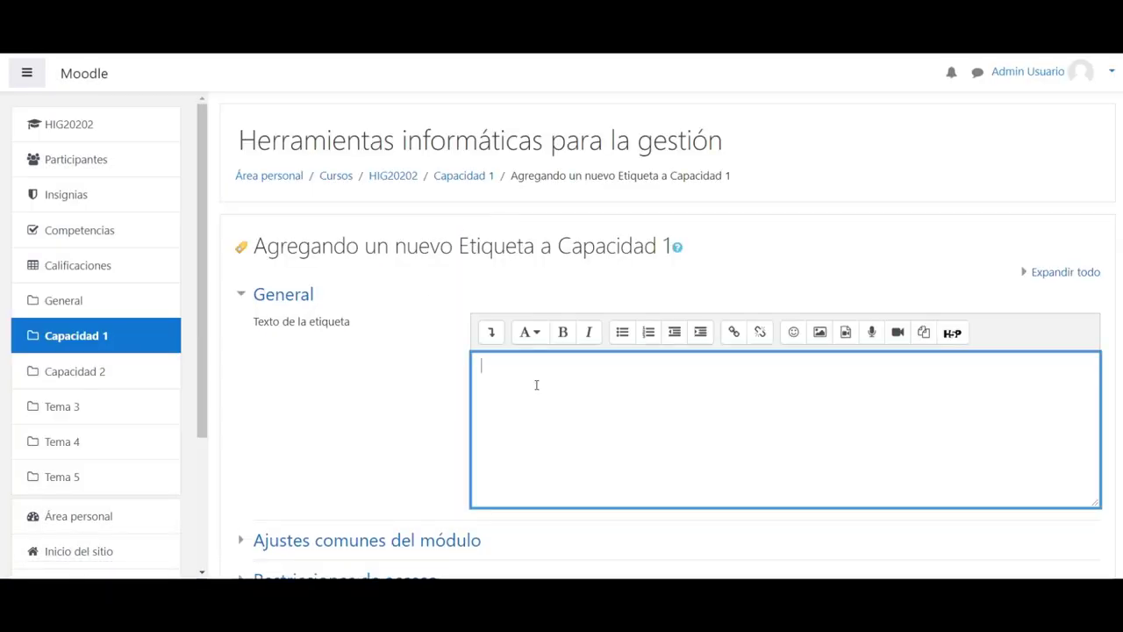
Upload semana-01.png from the etiquetas_semanal folder as the image for the Capacidad 1 label
click(819, 333)
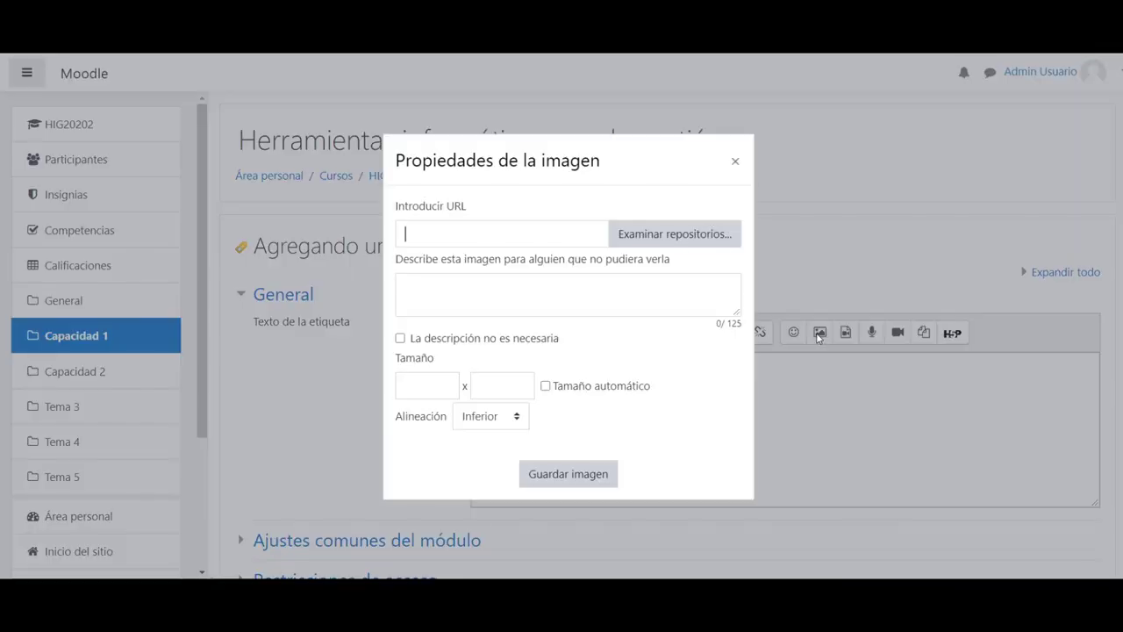
click(641, 234)
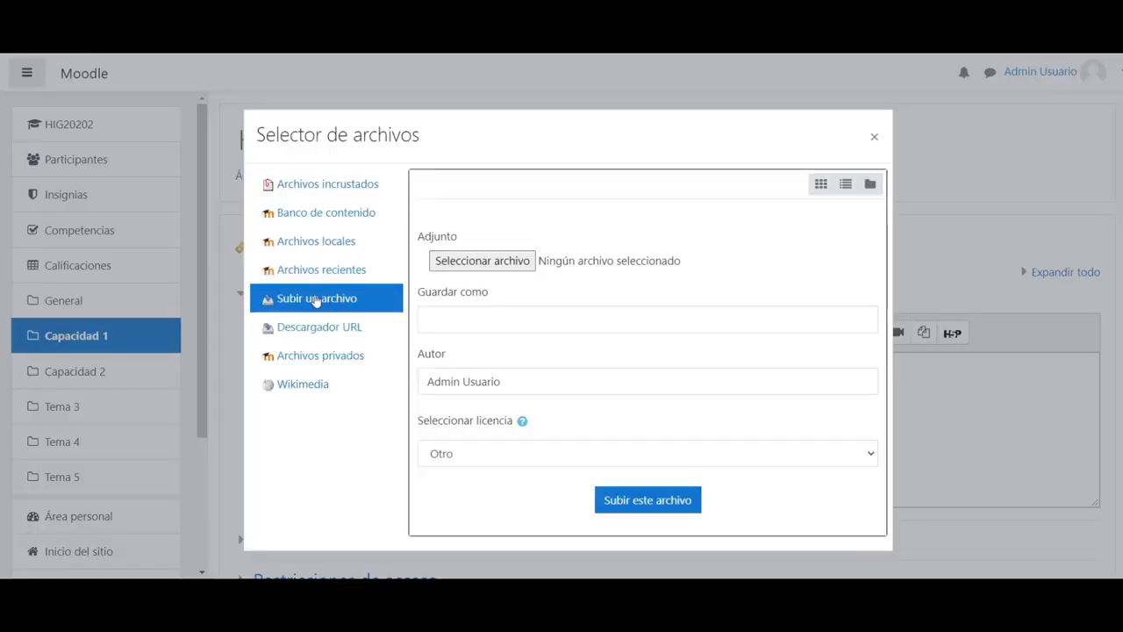
click(455, 262)
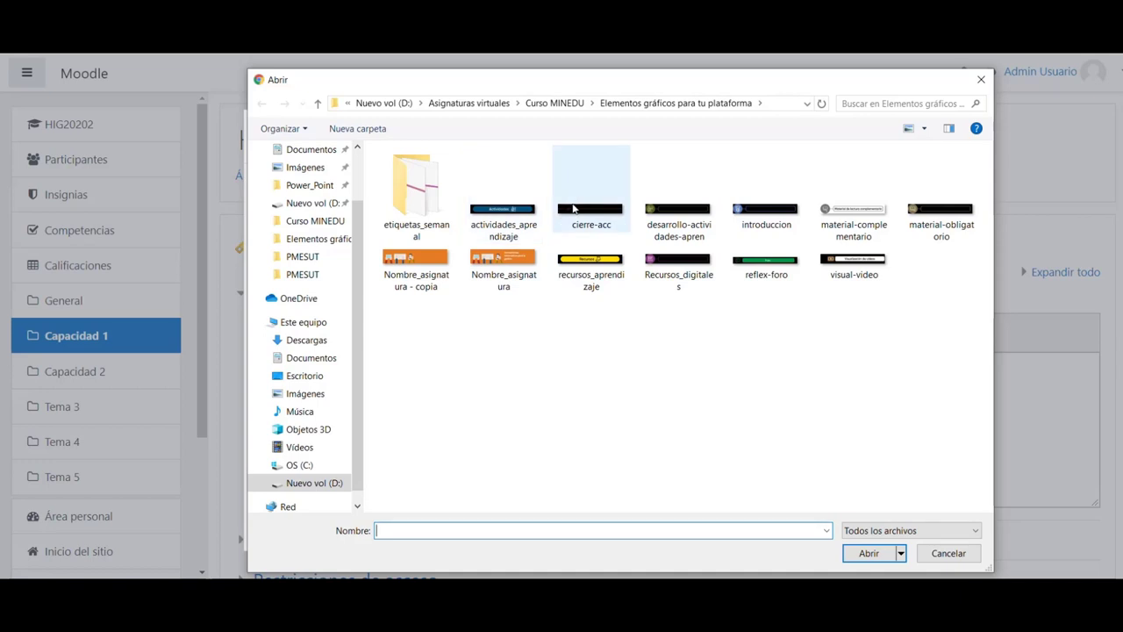
double_click(401, 191)
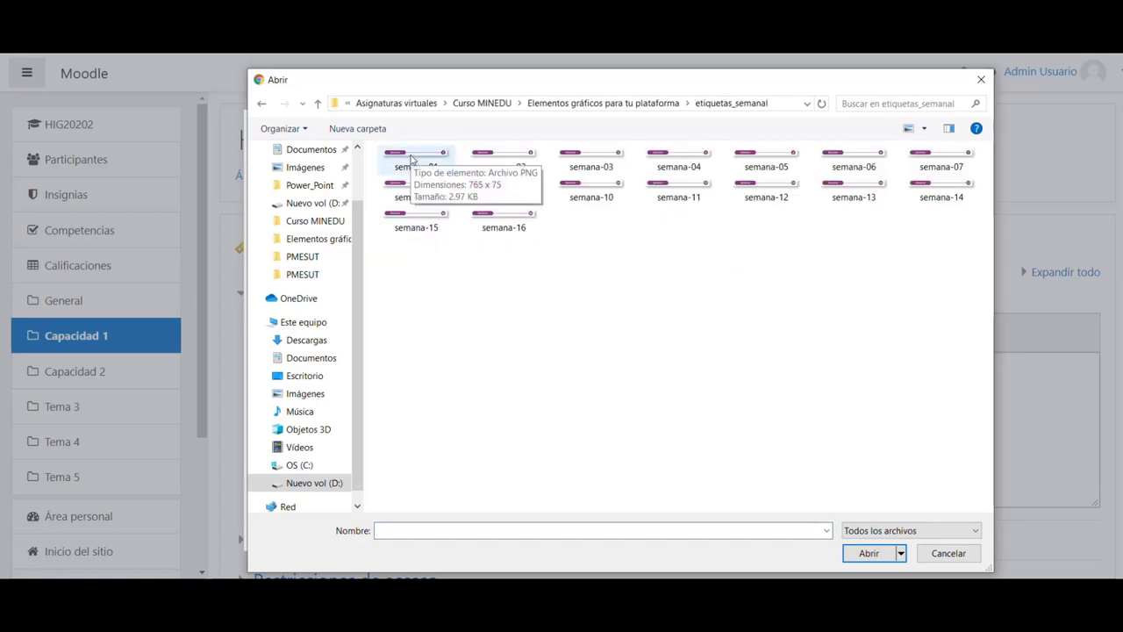
double_click(410, 159)
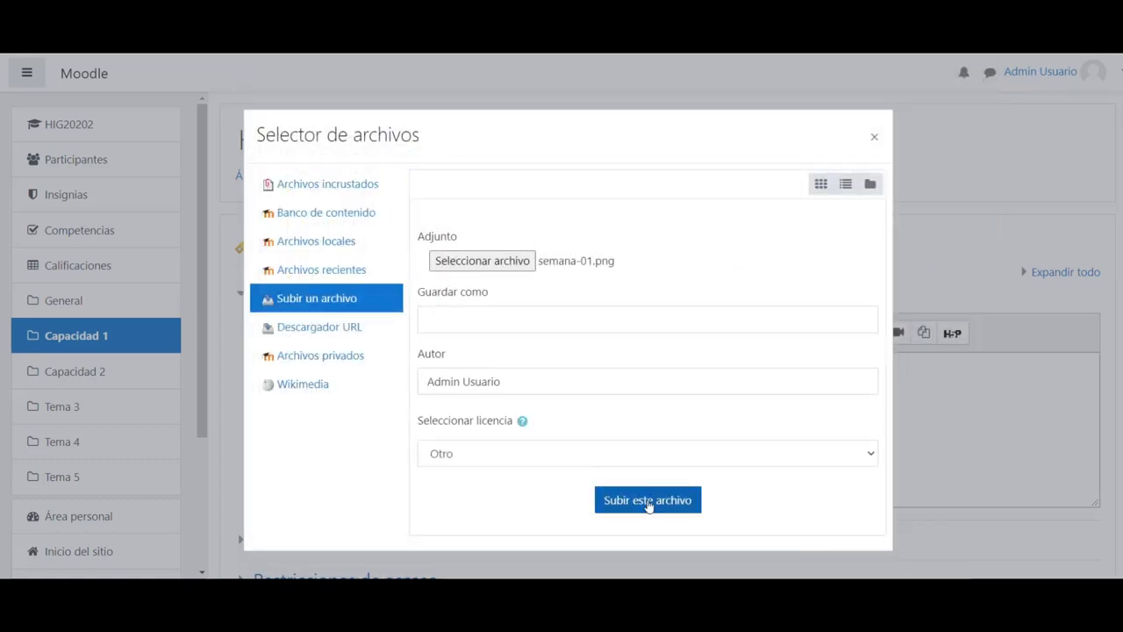
click(641, 502)
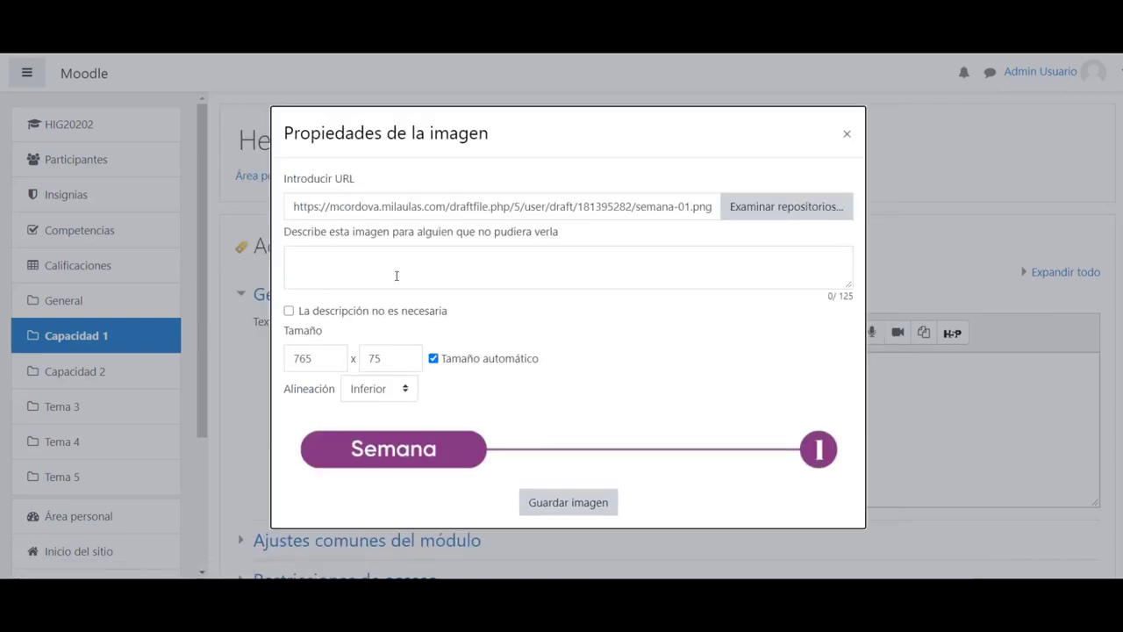
Describe the week image as "Etiqueta de la semana 1", insert it into the label and deselect it
click(390, 270)
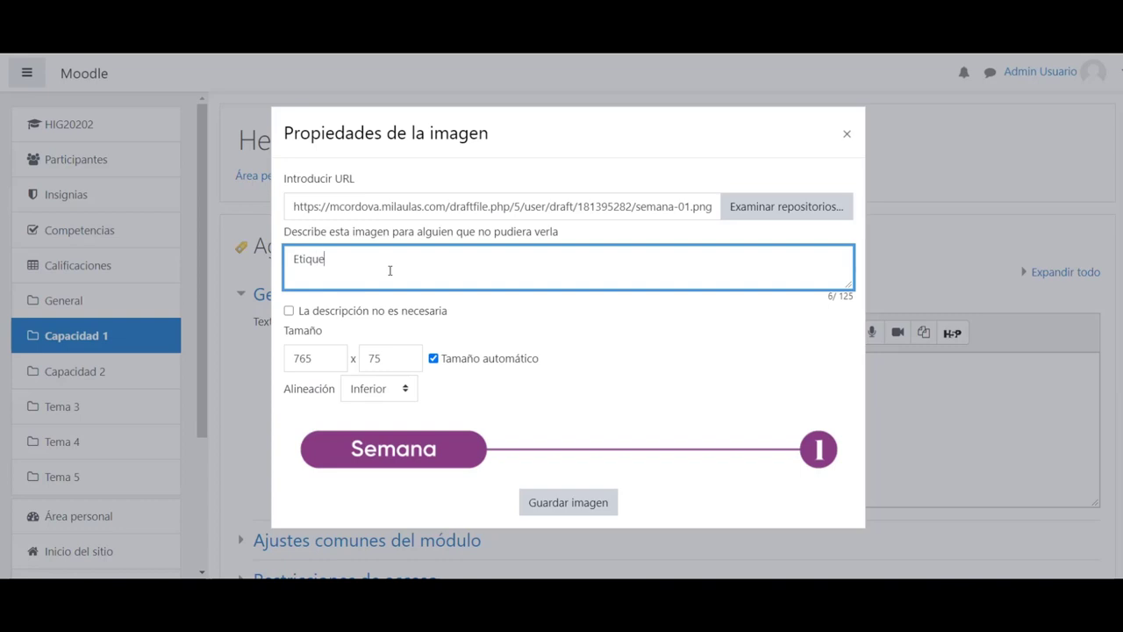
text(Etiqueta con el)
key(BackSpace)
text(de la semana 1)
click(572, 504)
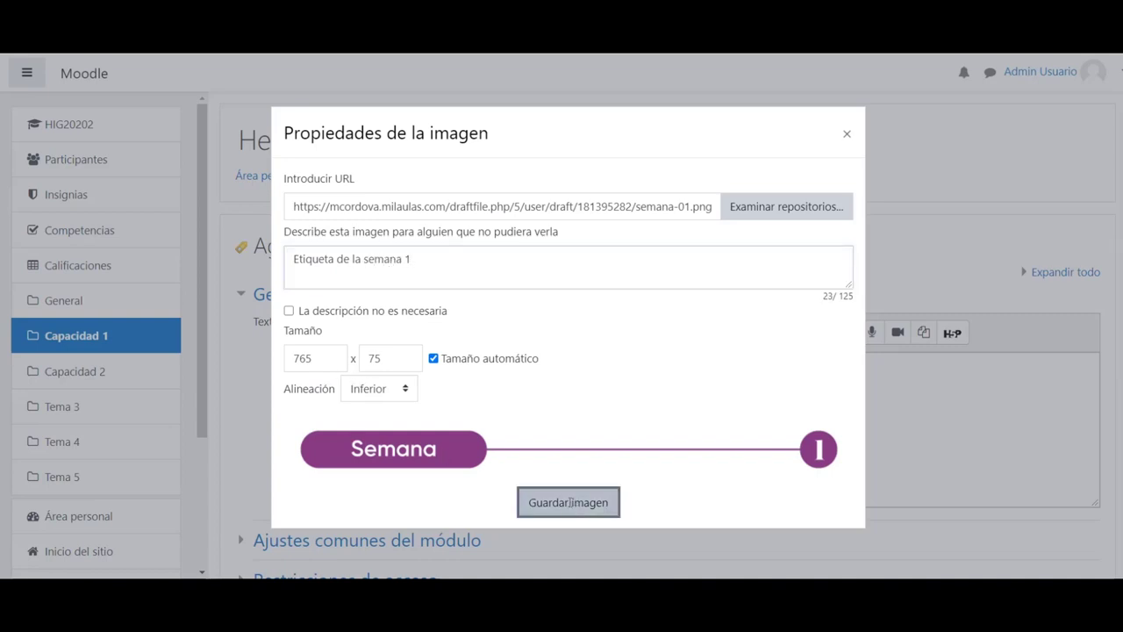
click(624, 400)
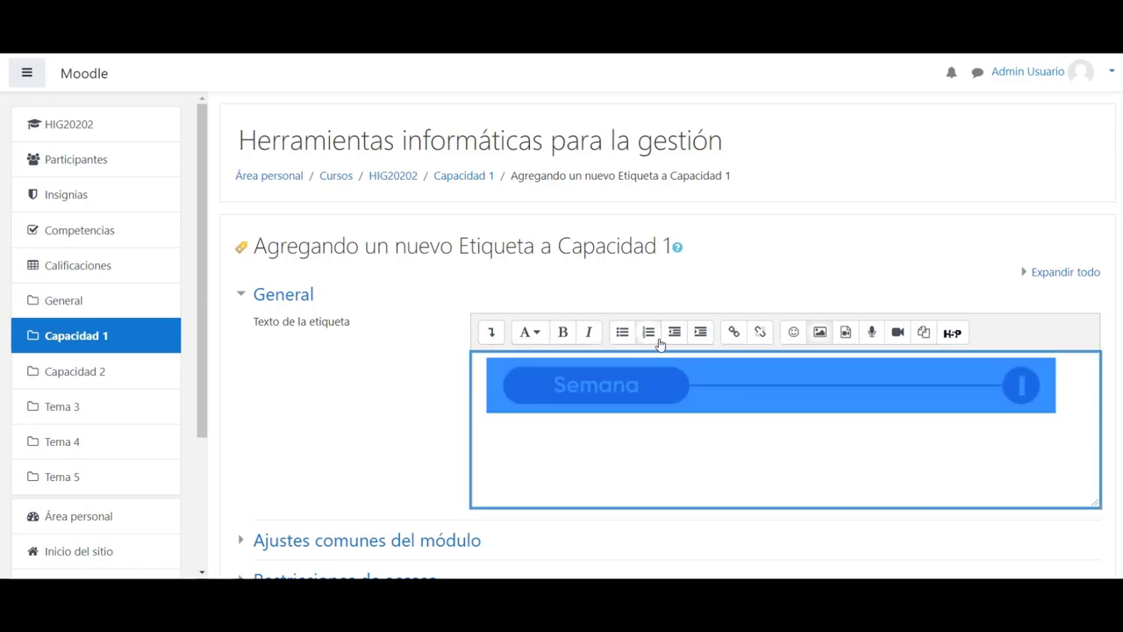
click(1073, 384)
scroll(1072, 383, down, 1)
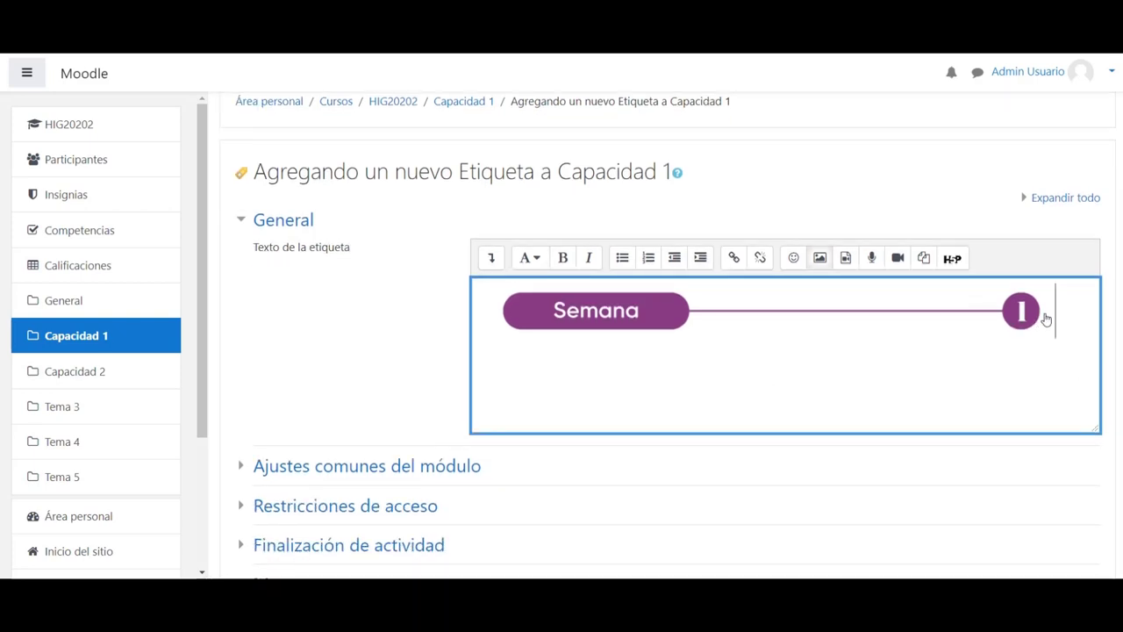
Save the week 1 image label in Capacidad 1 and return to the course page
click(726, 310)
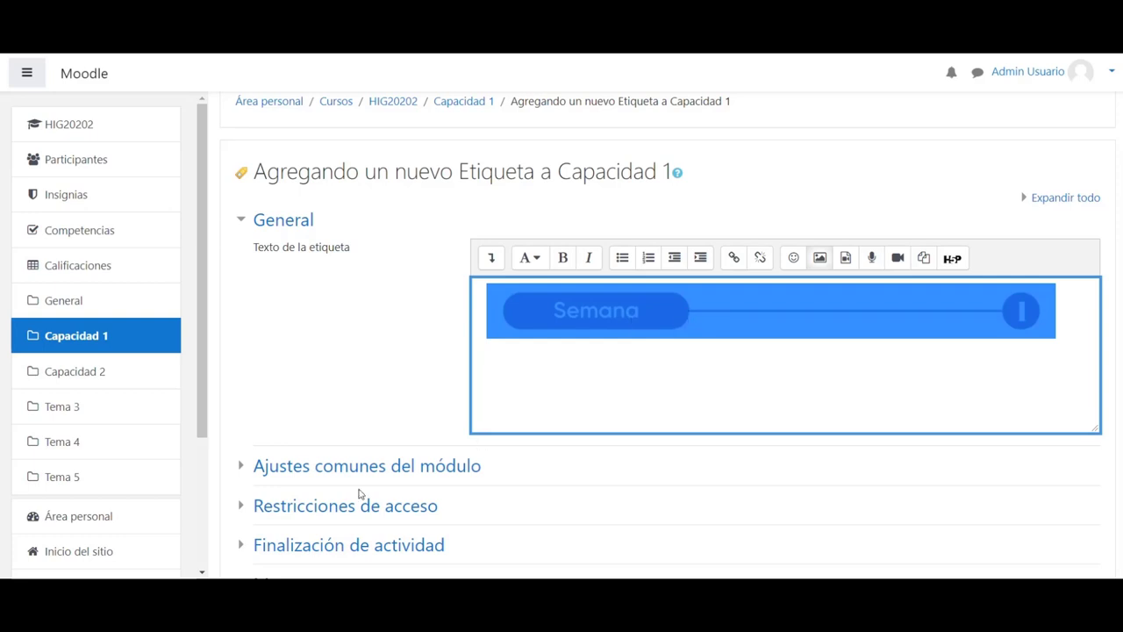
scroll(342, 489, down, 3)
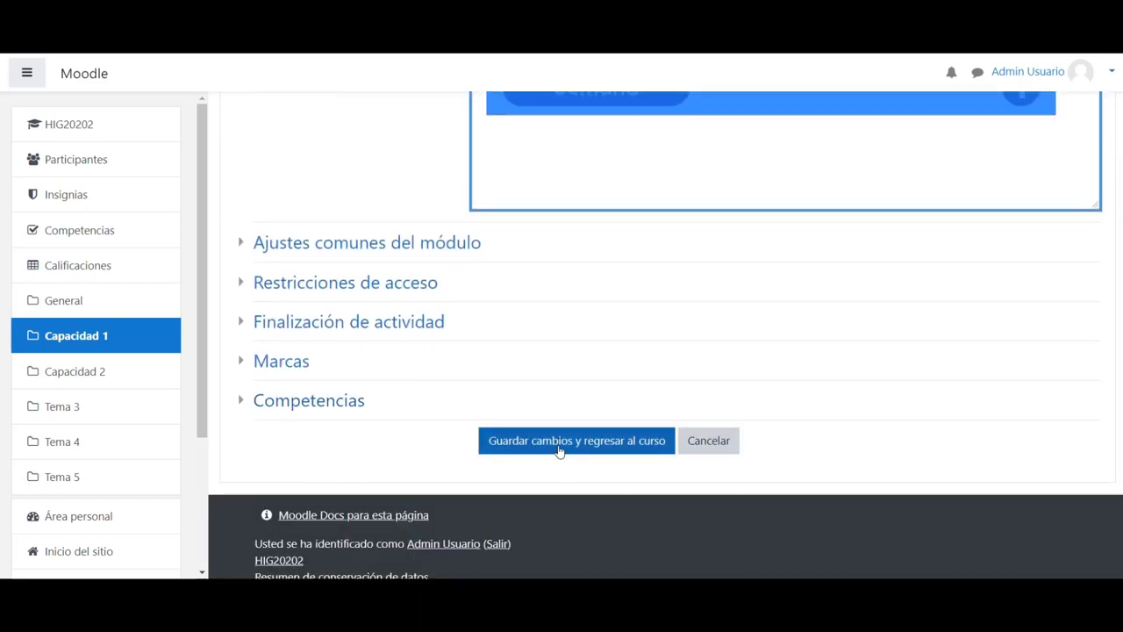
click(559, 449)
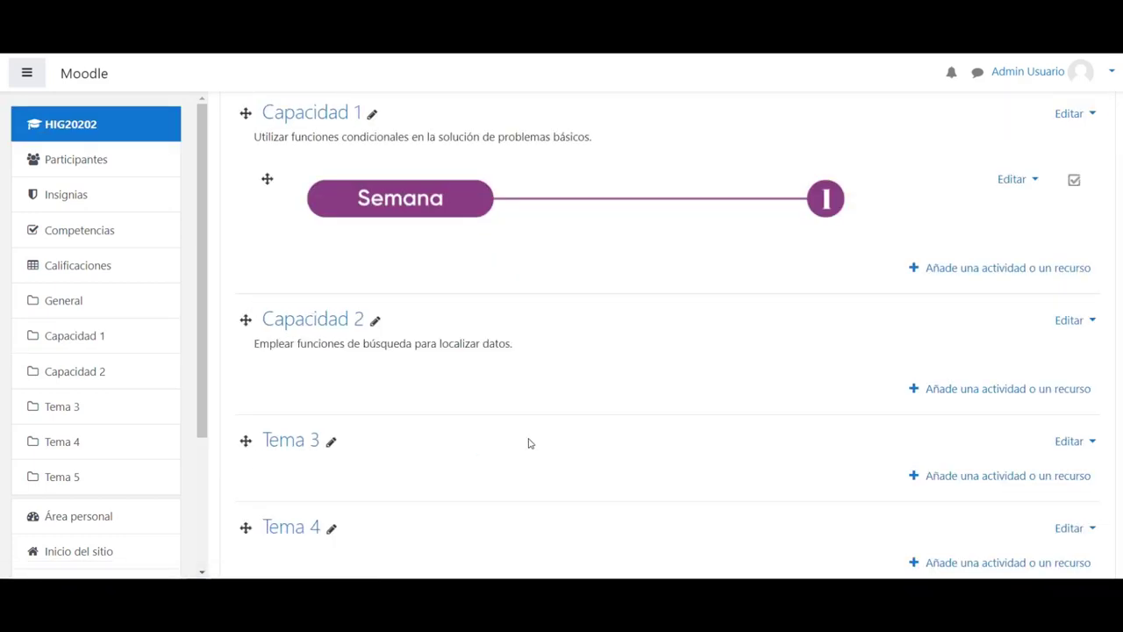
scroll(504, 419, up, 1)
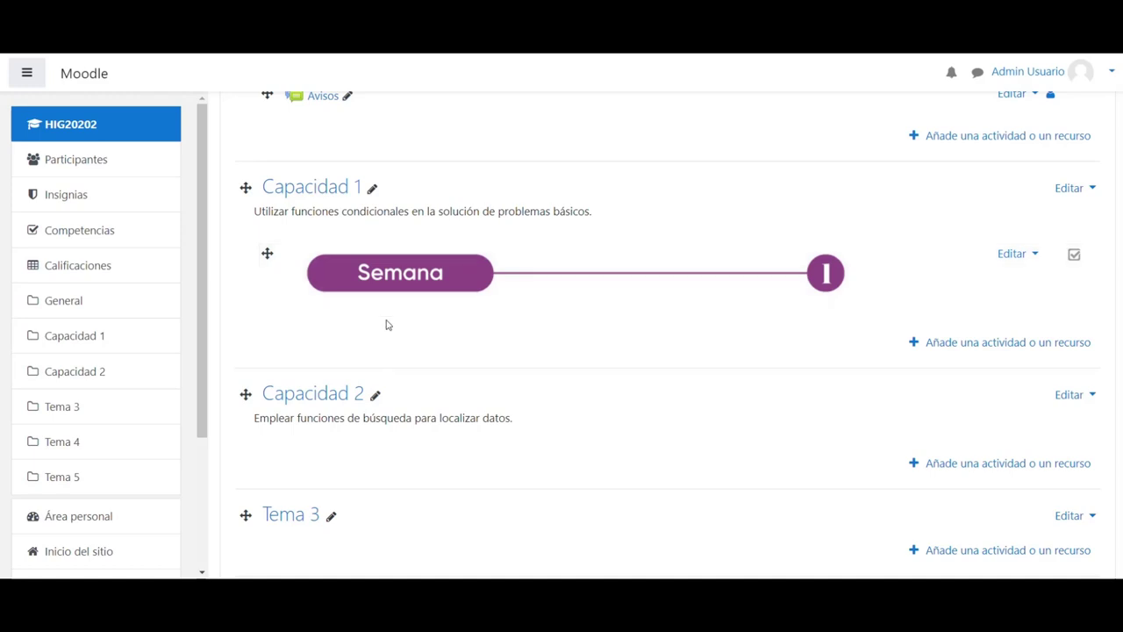
Switch to the Notepad notes and copy the Semana 1 text from "PROPÓSITO DE LA SEMANA:" through "RECURSOS DE APRENDIZAJE:"
key(alt+Tab)
key(alt+Tab)
key(alt+Tab)
key(alt+Tab)
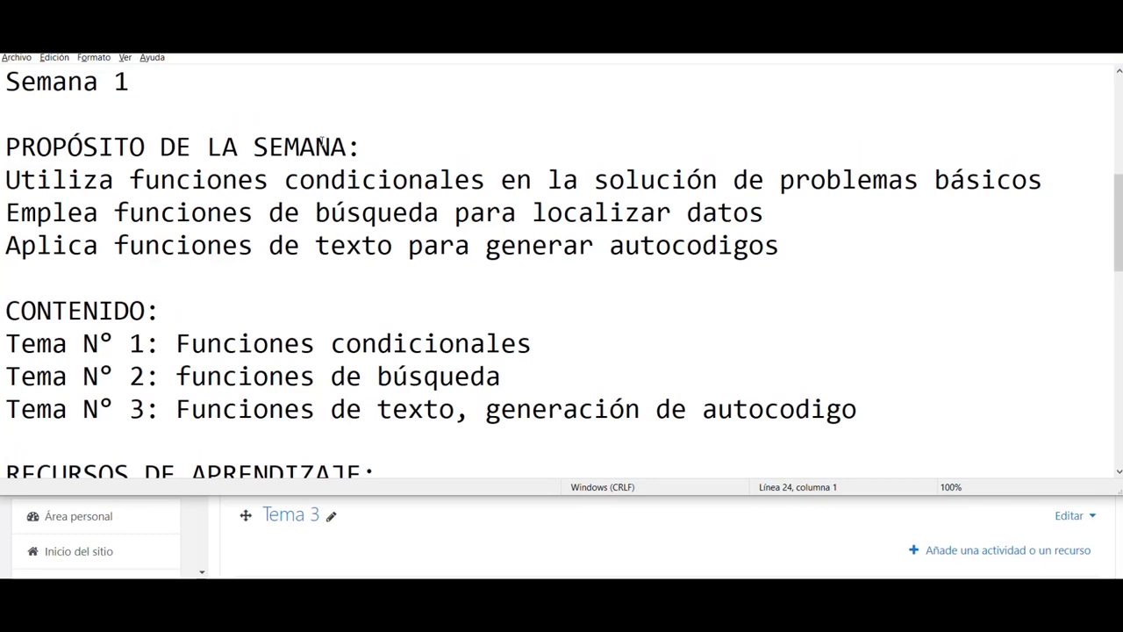
scroll(19, 305, down, 3)
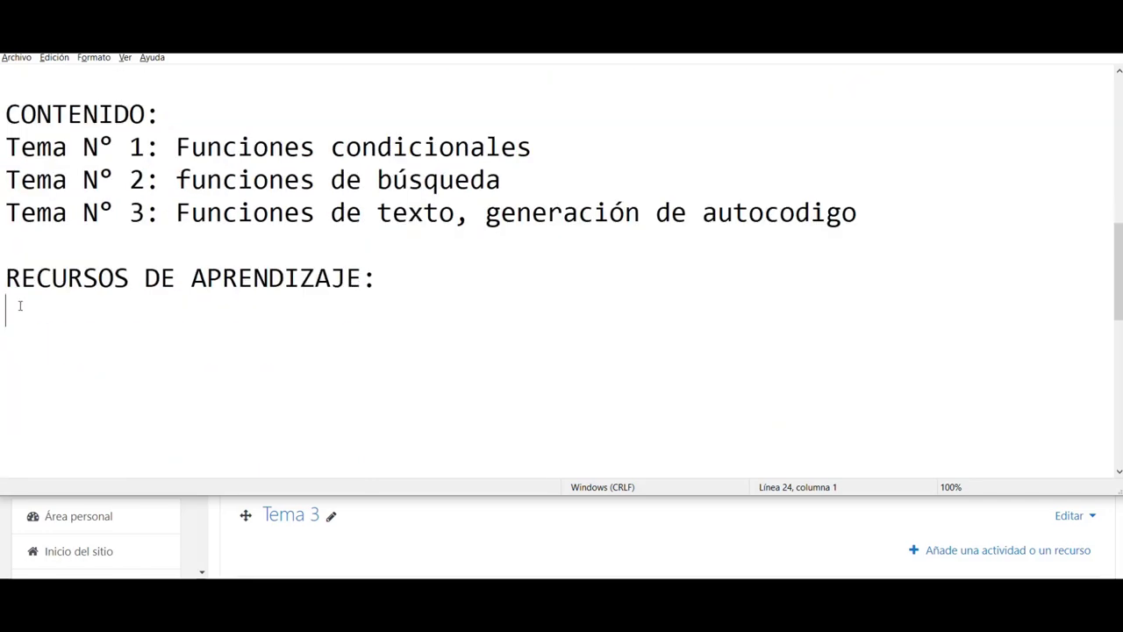
scroll(19, 306, up, 2)
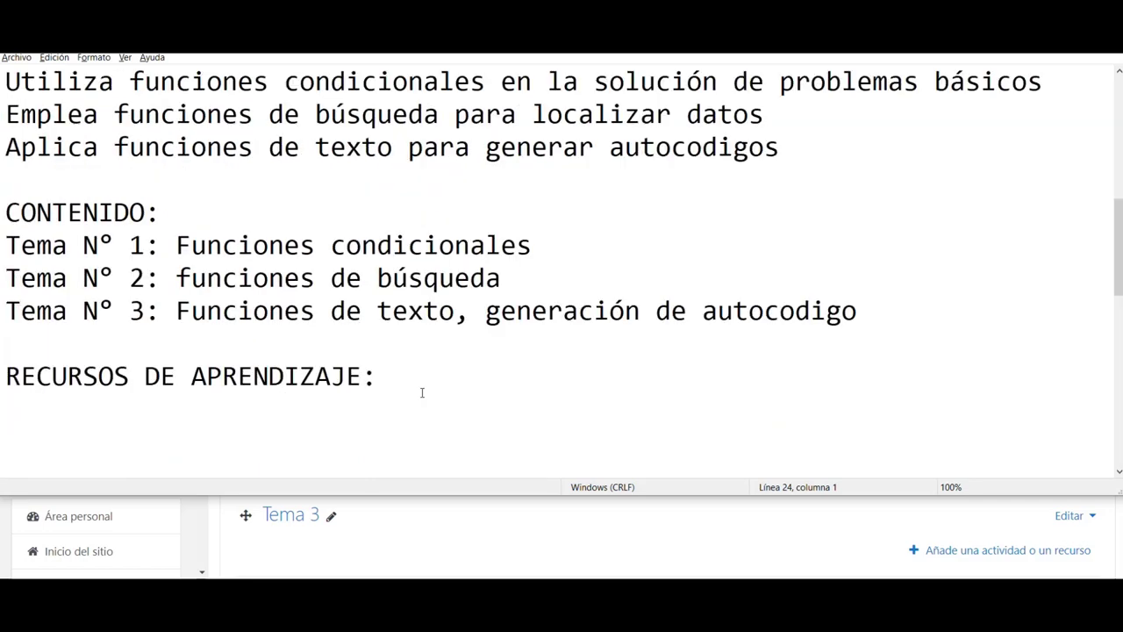
scroll(392, 392, up, 1)
scroll(326, 378, down, 1)
scroll(326, 379, up, 1)
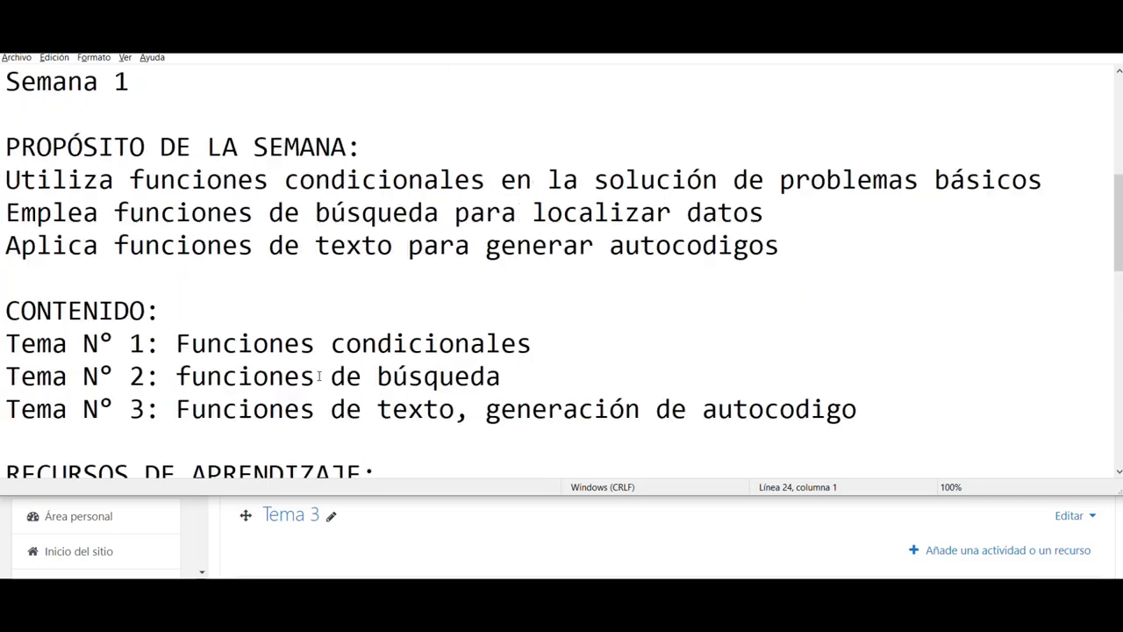
scroll(368, 376, down, 1)
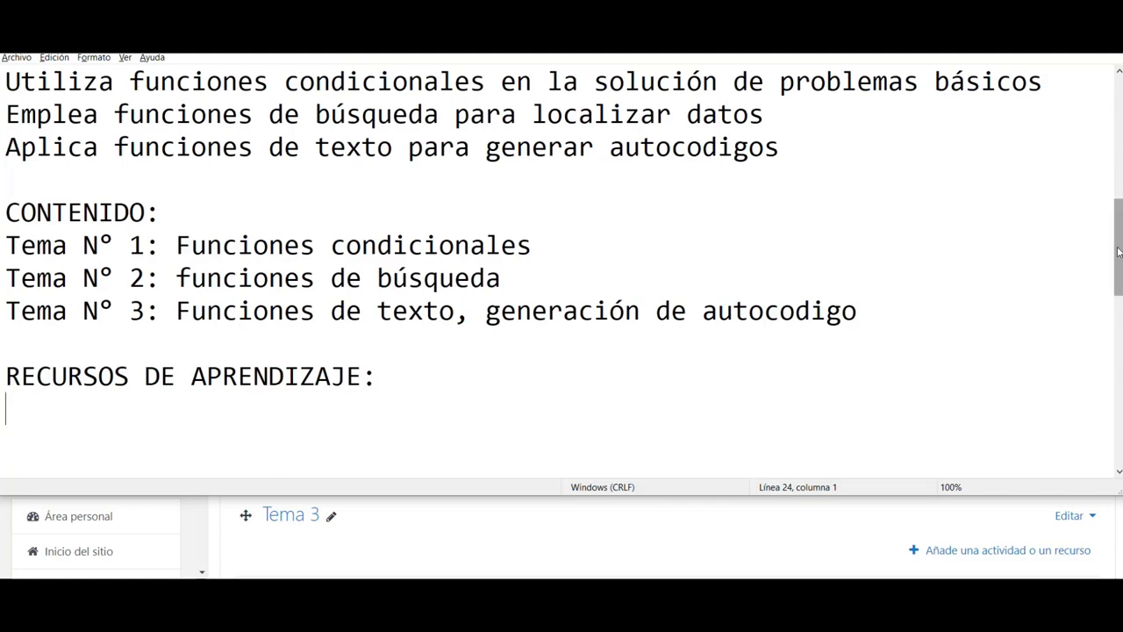
drag(1115, 249, 1119, 237)
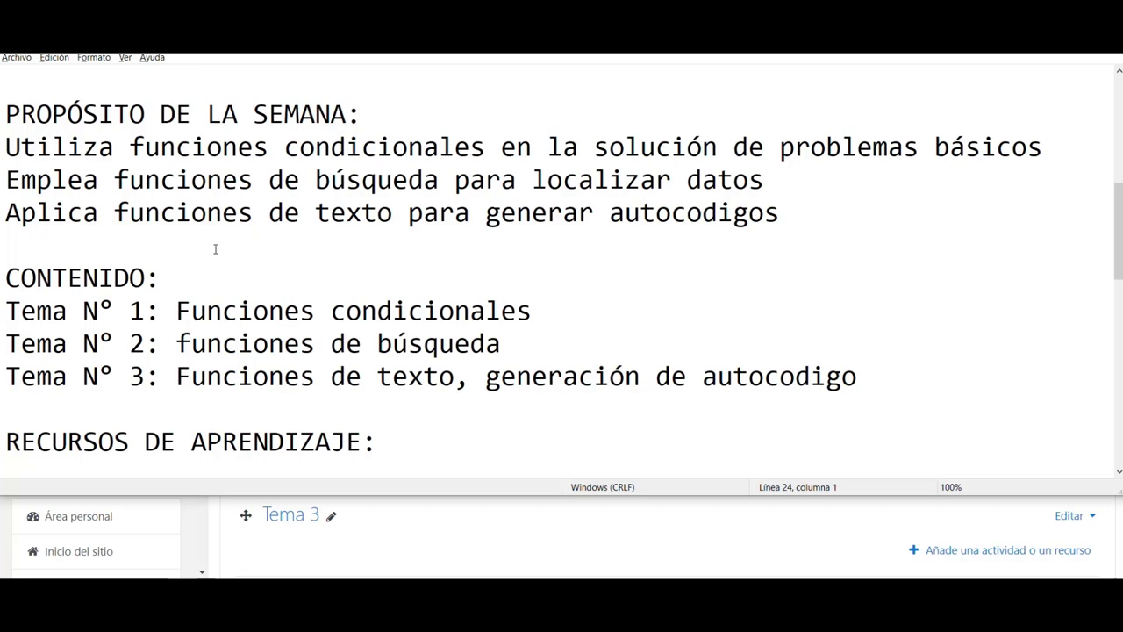
drag(3, 115, 387, 443)
key(ctrl+c)
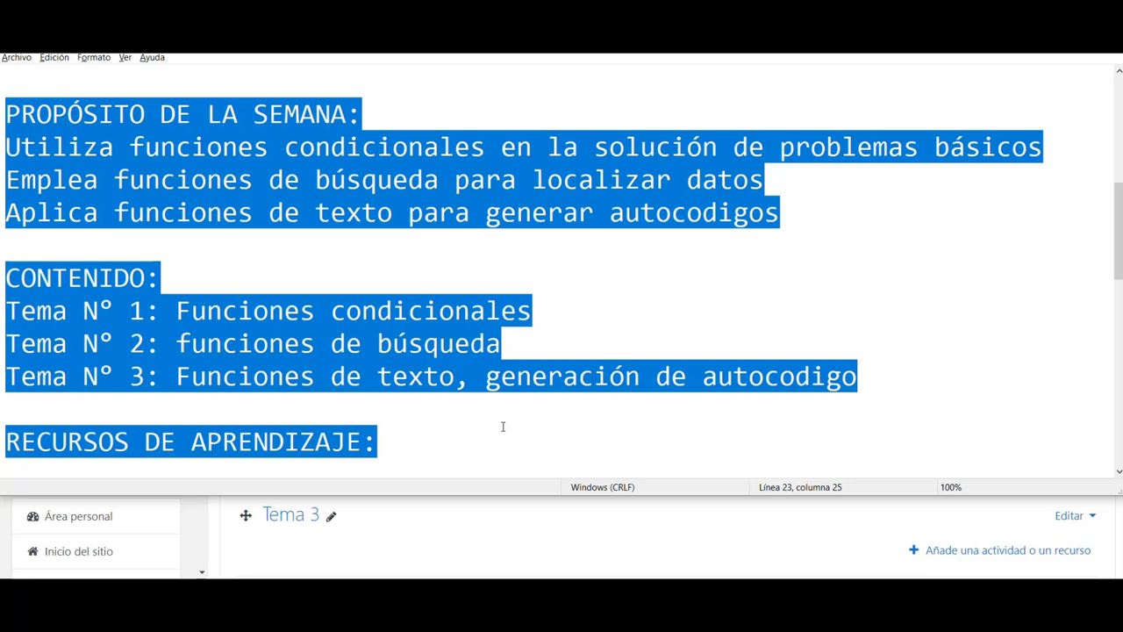
Switch back to Moodle, add another Etiqueta resource to Capacidad 1 and place the cursor in its text area
key(alt+Tab)
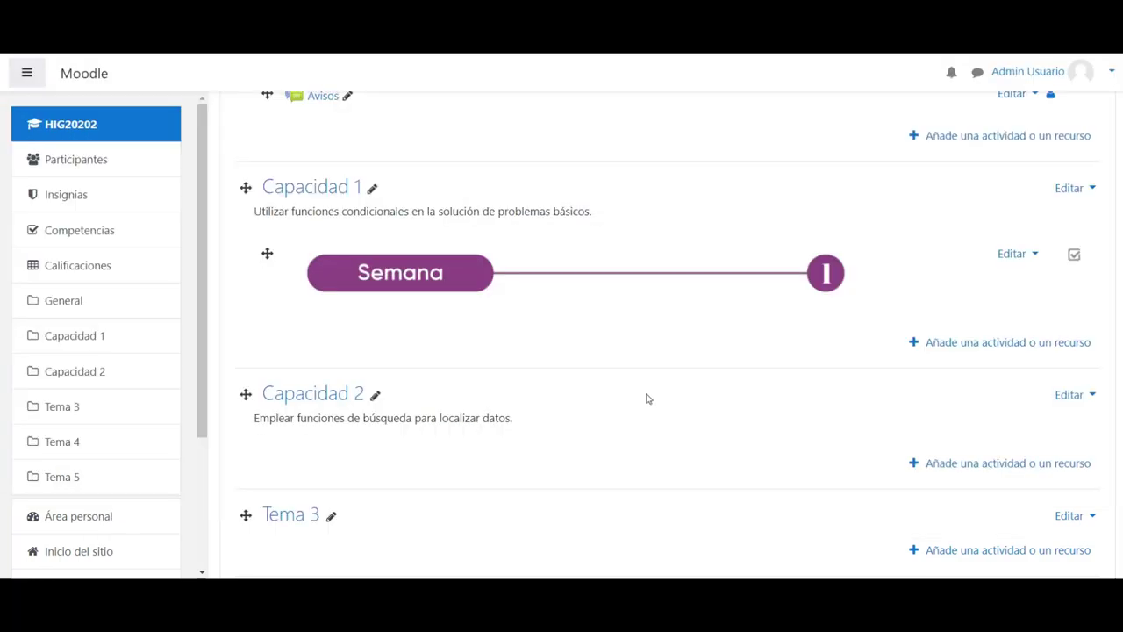
click(953, 346)
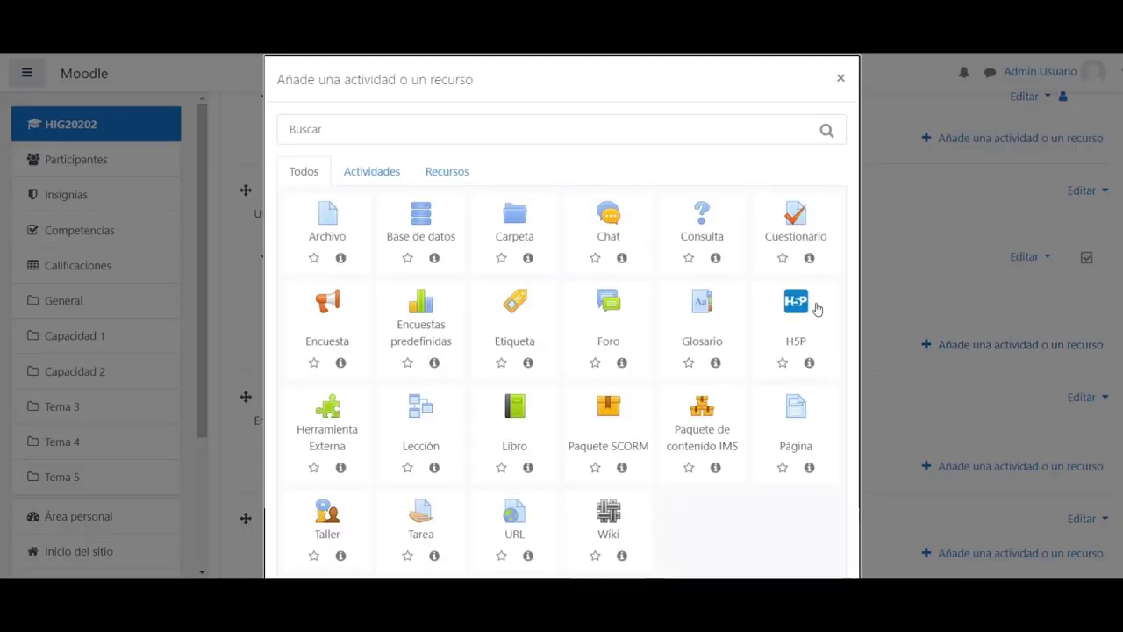
click(450, 174)
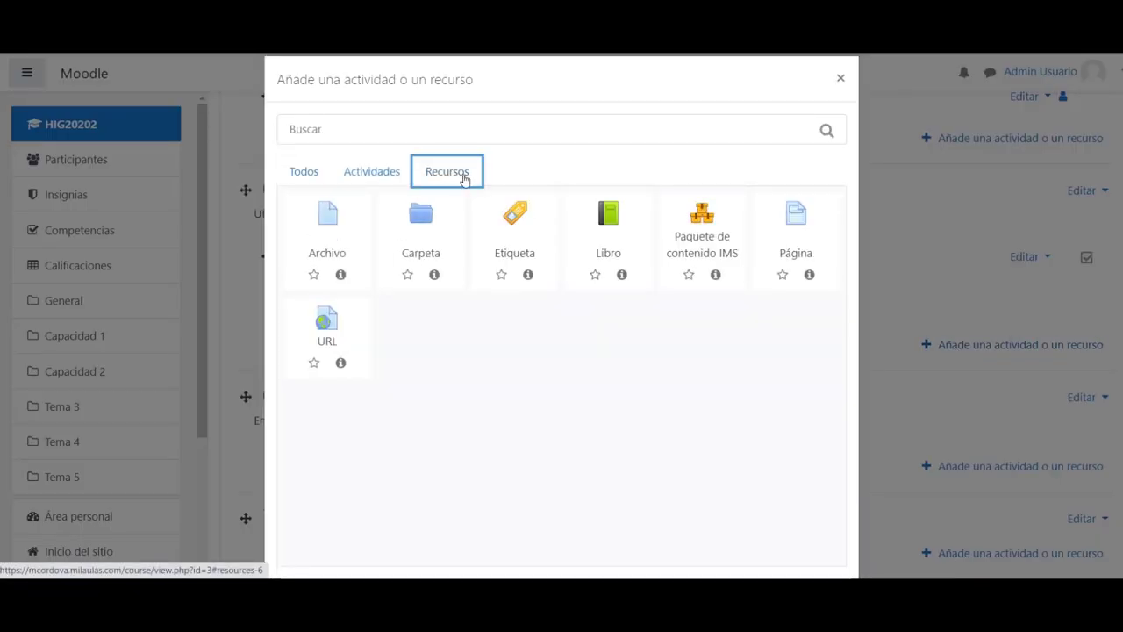
click(516, 214)
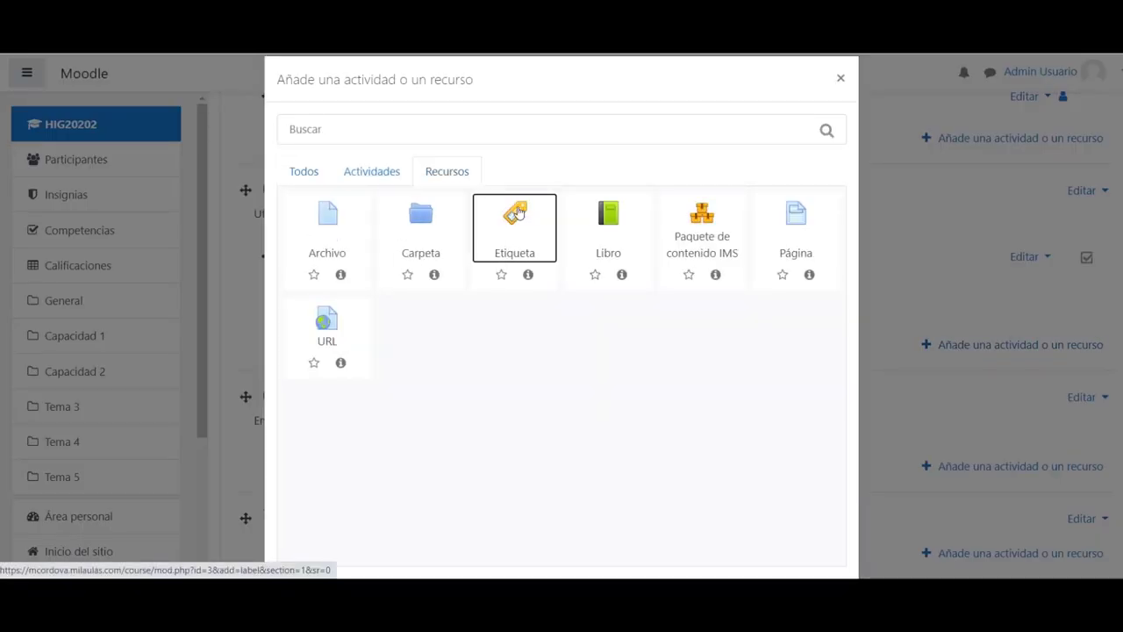
scroll(524, 424, down, 1)
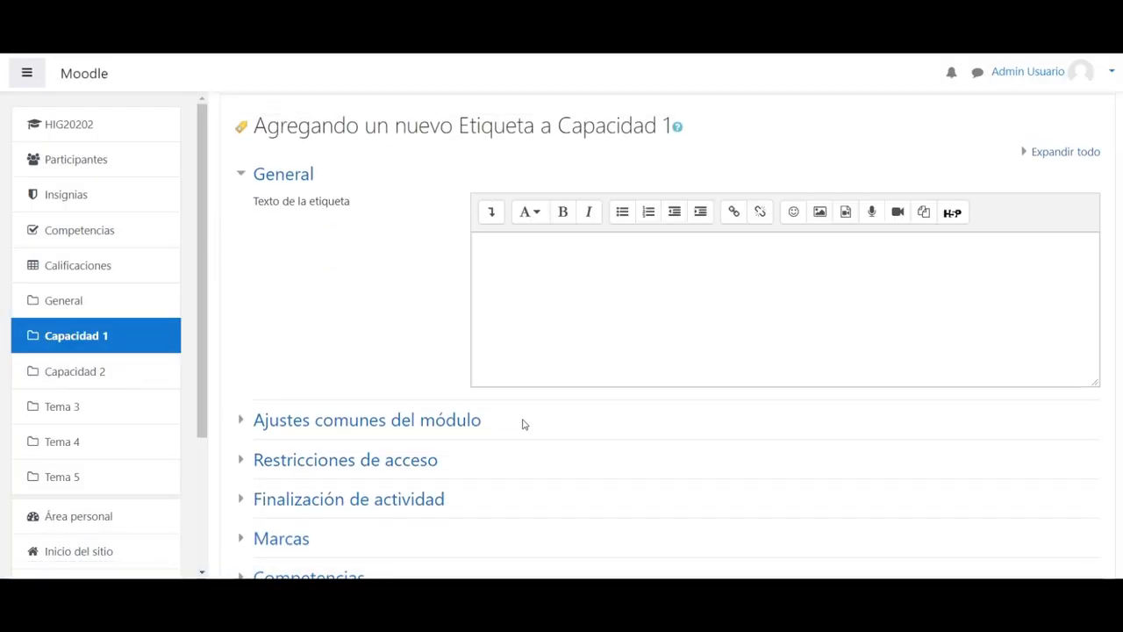
click(578, 280)
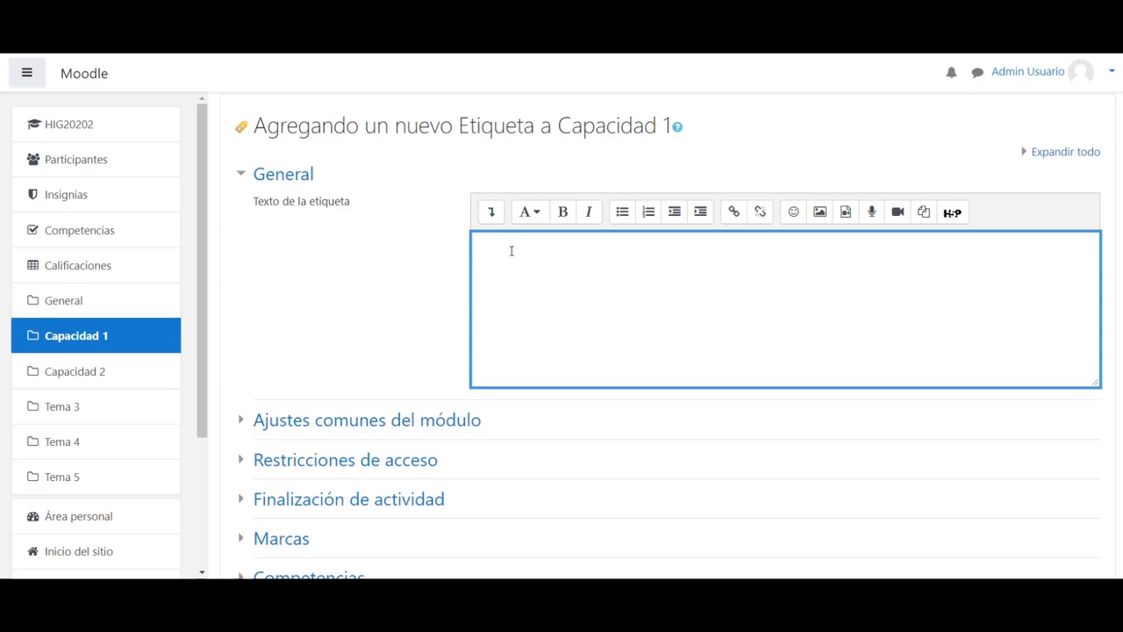
Check the selected text in the notes and paste it into the new label's text area
key(alt+Tab)
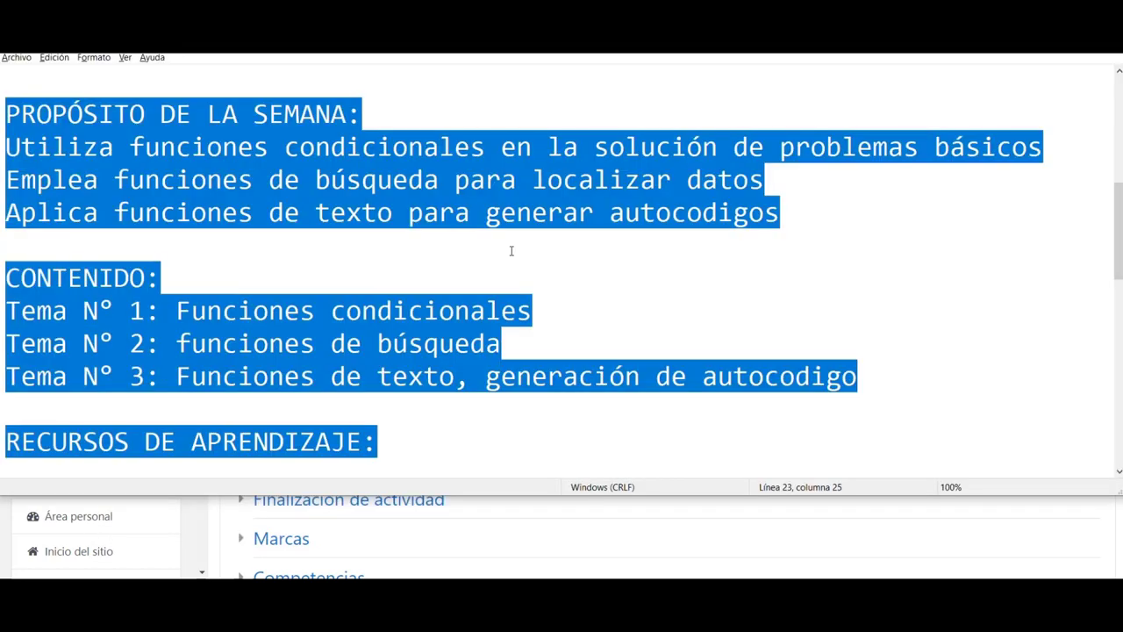
key(alt+Tab)
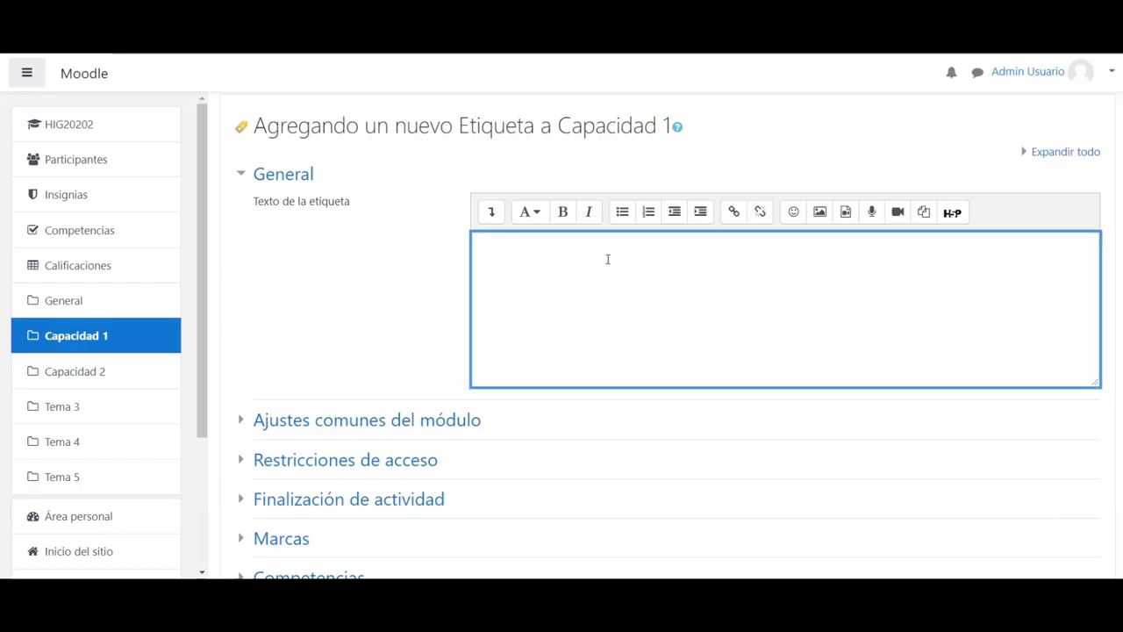
key(ctrl+v)
scroll(599, 312, up, 4)
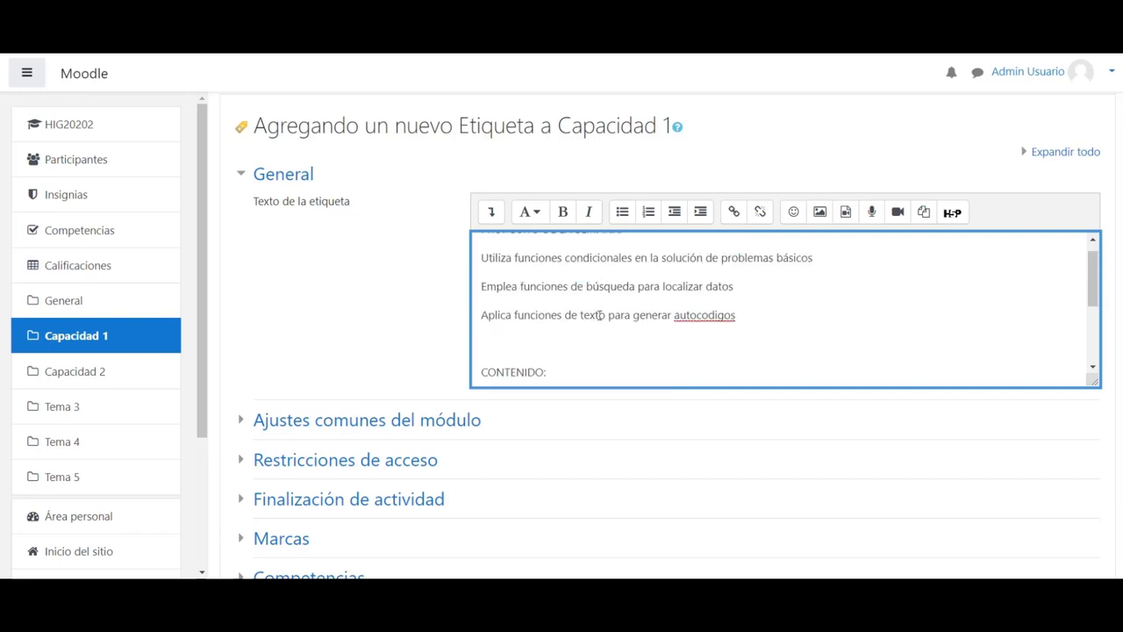
Make the heading "PROPÓSITO DE LA SEMANA:" bold in the label text
drag(630, 244, 469, 247)
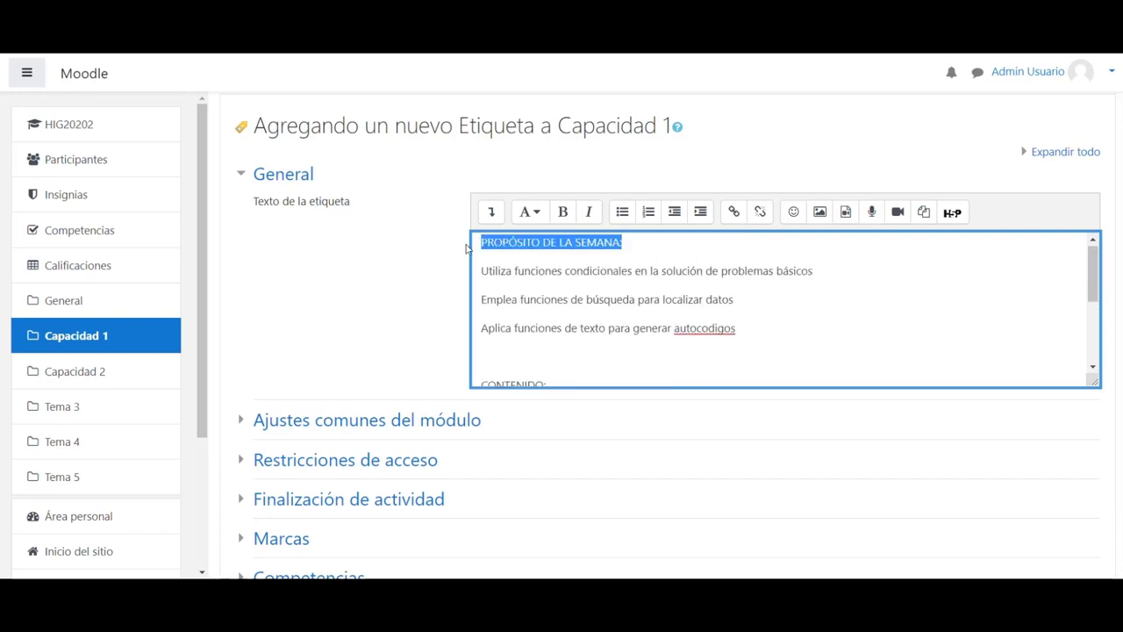
click(562, 213)
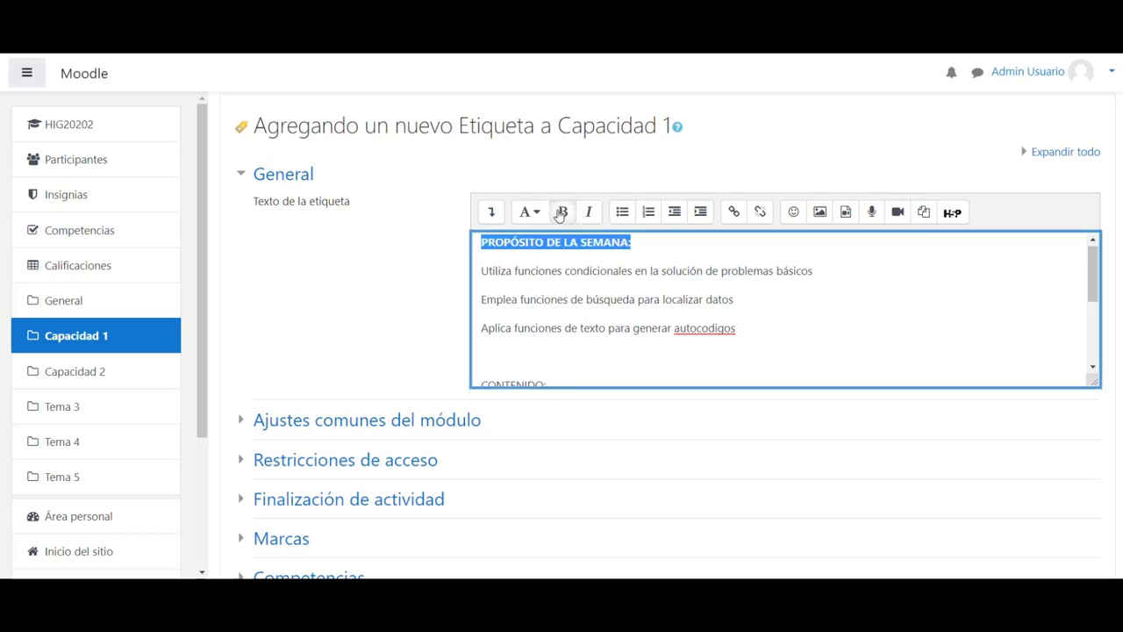
click(551, 271)
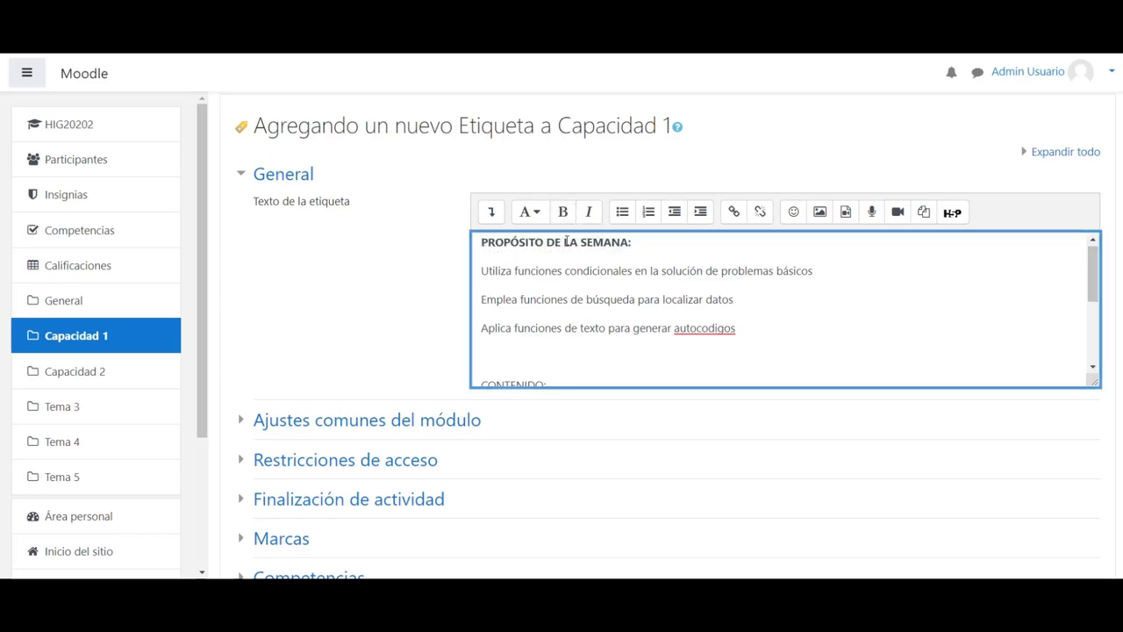
Correct "autocodigos" to "auto códigos" and format the three lines under PROPÓSITO DE LA SEMANA as a bulleted list
drag(478, 265, 742, 316)
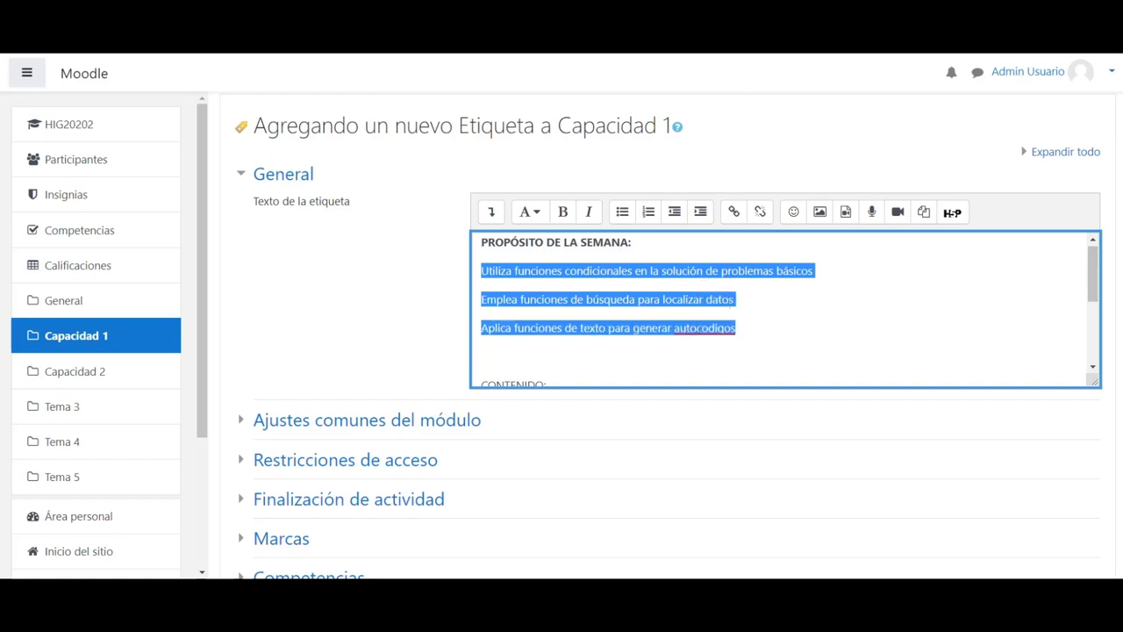
click(696, 327)
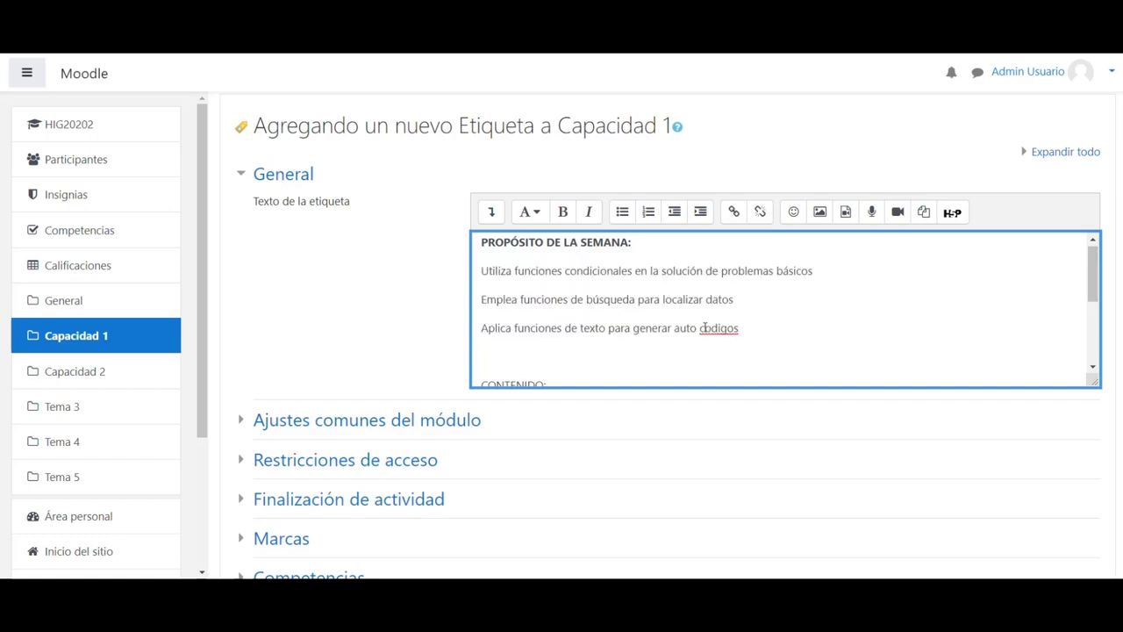
drag(703, 328, 481, 270)
text(ó)
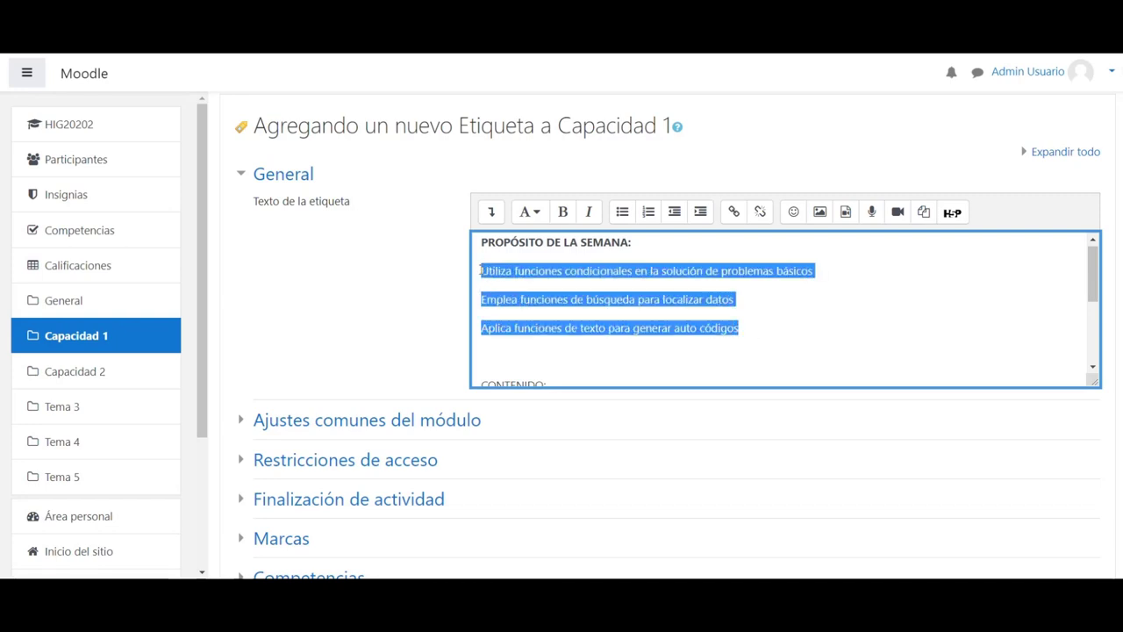
click(622, 213)
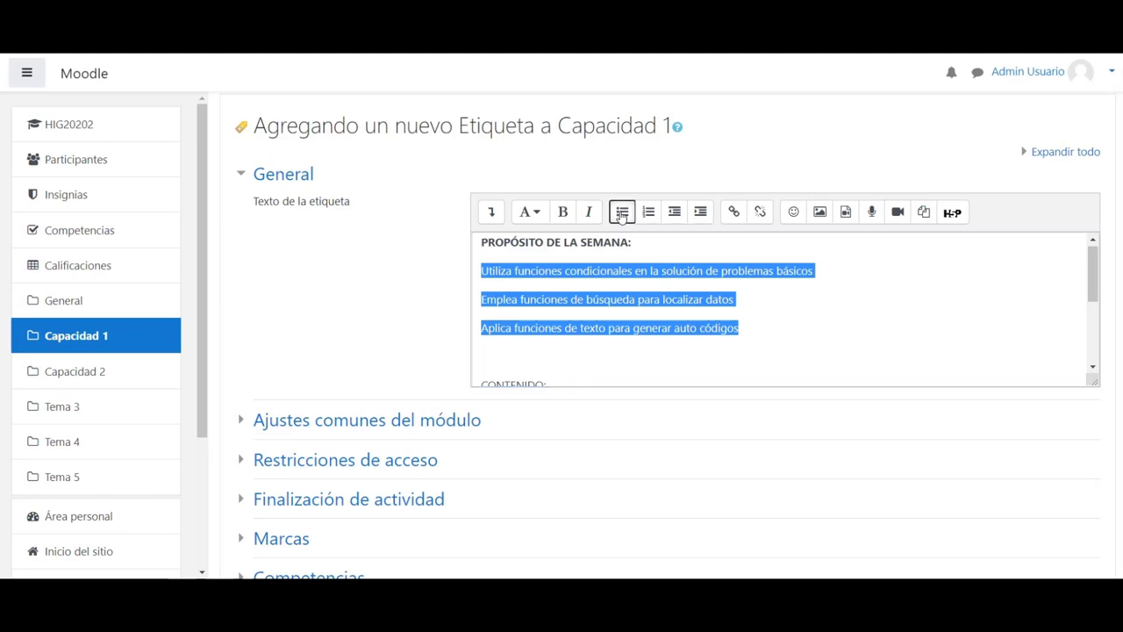
click(528, 346)
Make the heading "CONTENIDO:" bold and delete the blank line above it
drag(547, 361, 480, 365)
click(563, 211)
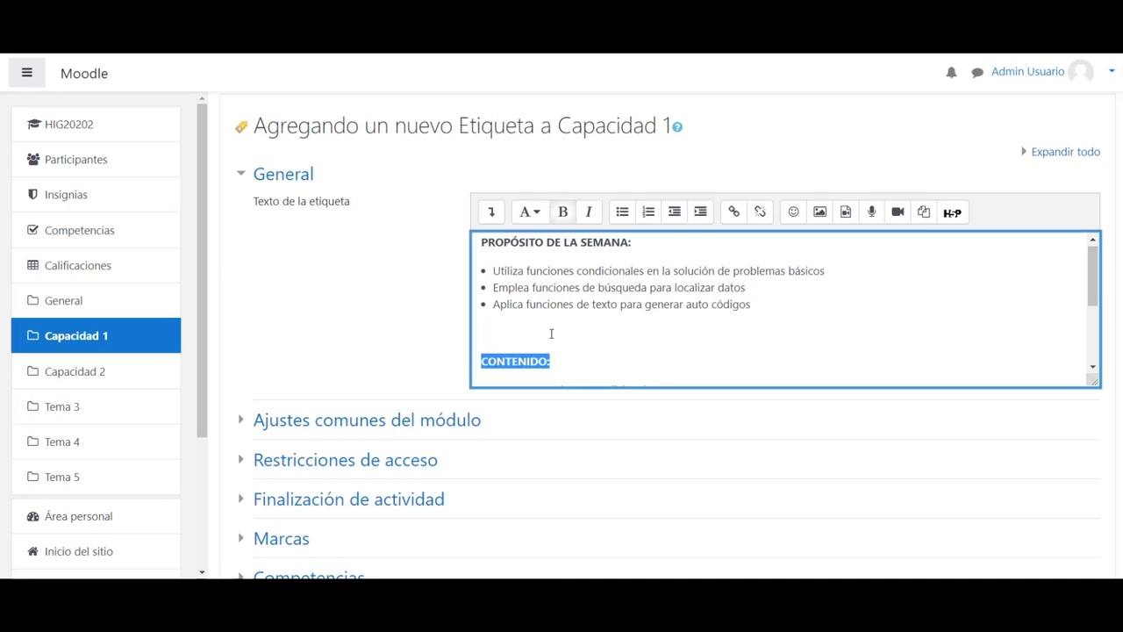
click(575, 343)
key(Delete)
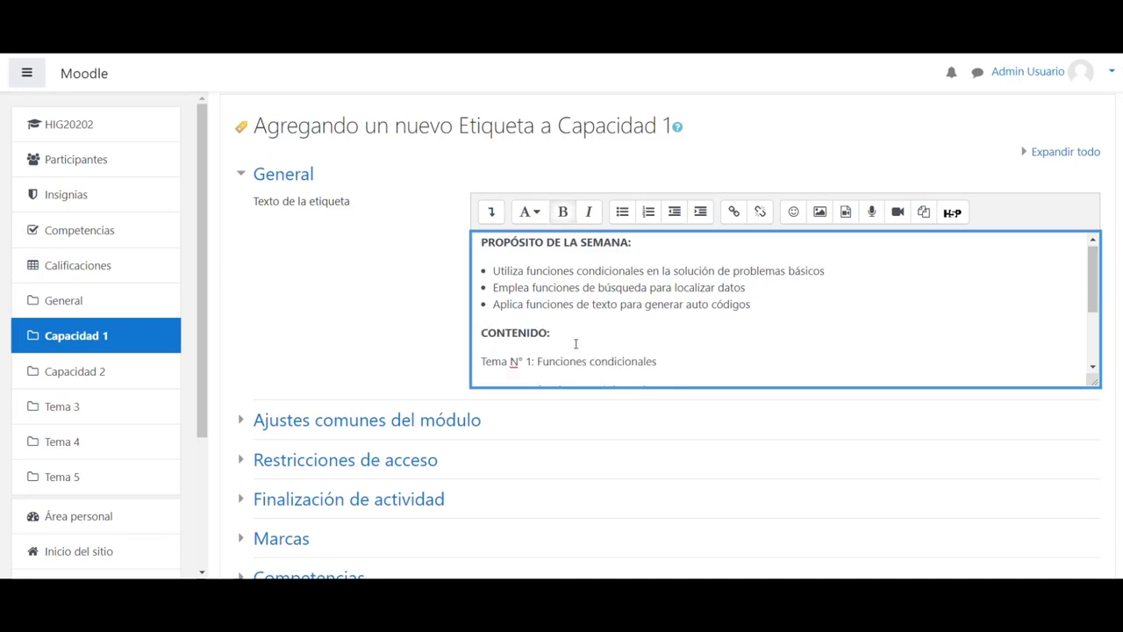
Correct "autocodigo" to "auto código" in the Tema N° 3 line
scroll(576, 343, down, 1)
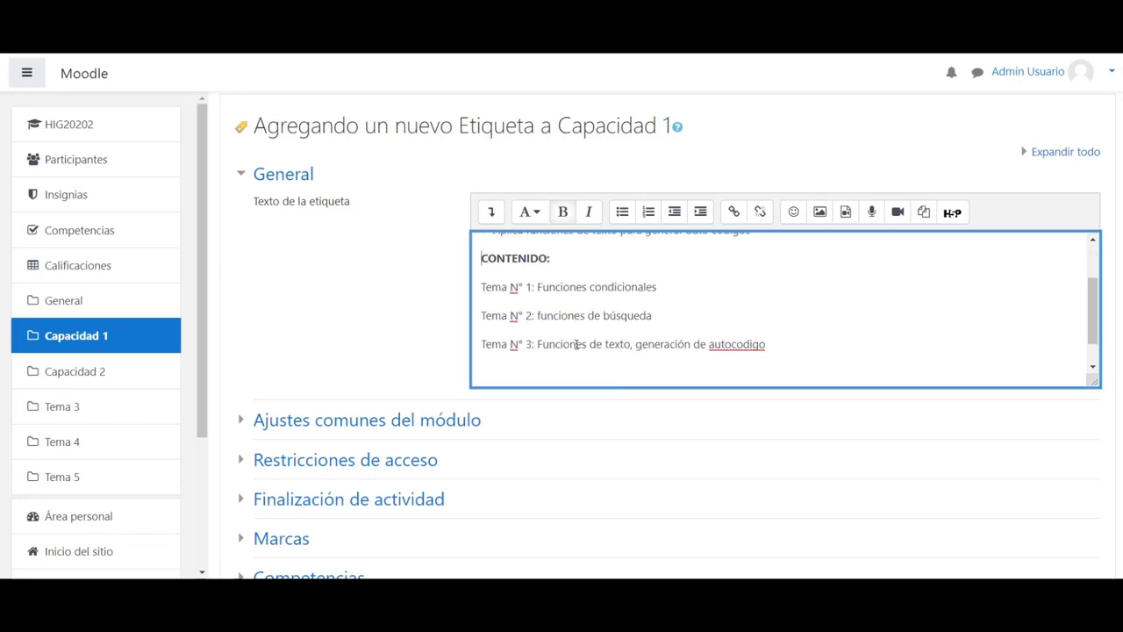
click(732, 345)
key(shift+Right)
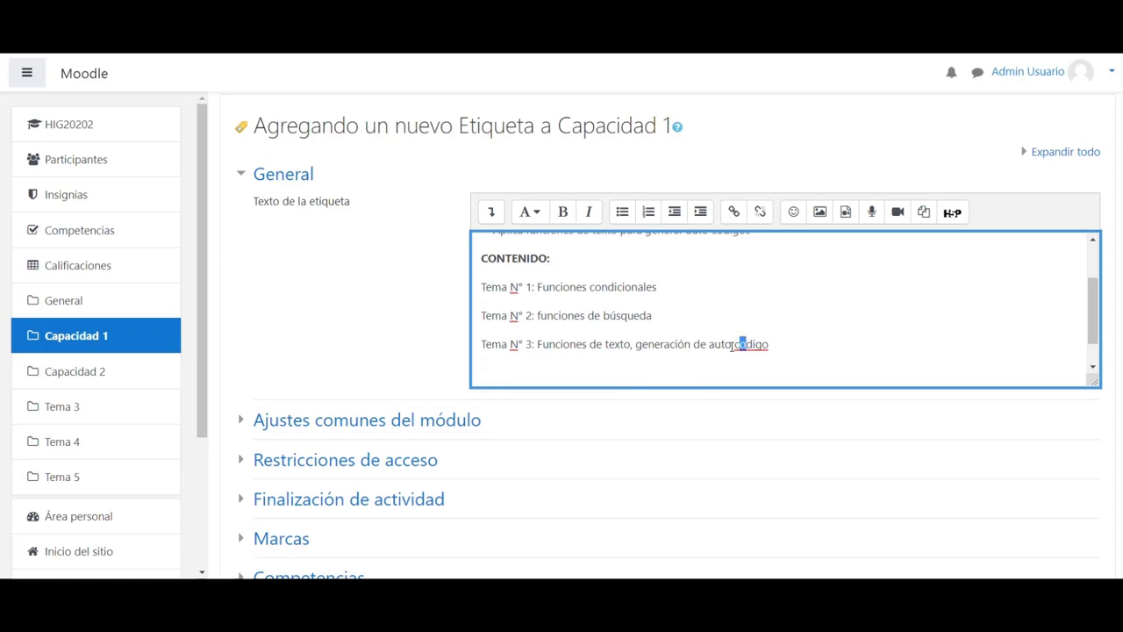
text(ó)
click(787, 347)
Remove the blank line above "RECURSOS DE APRENDIZAJE:" and make that heading bold
text(RECURSOS DE APRENDIZAJE:)
click(498, 347)
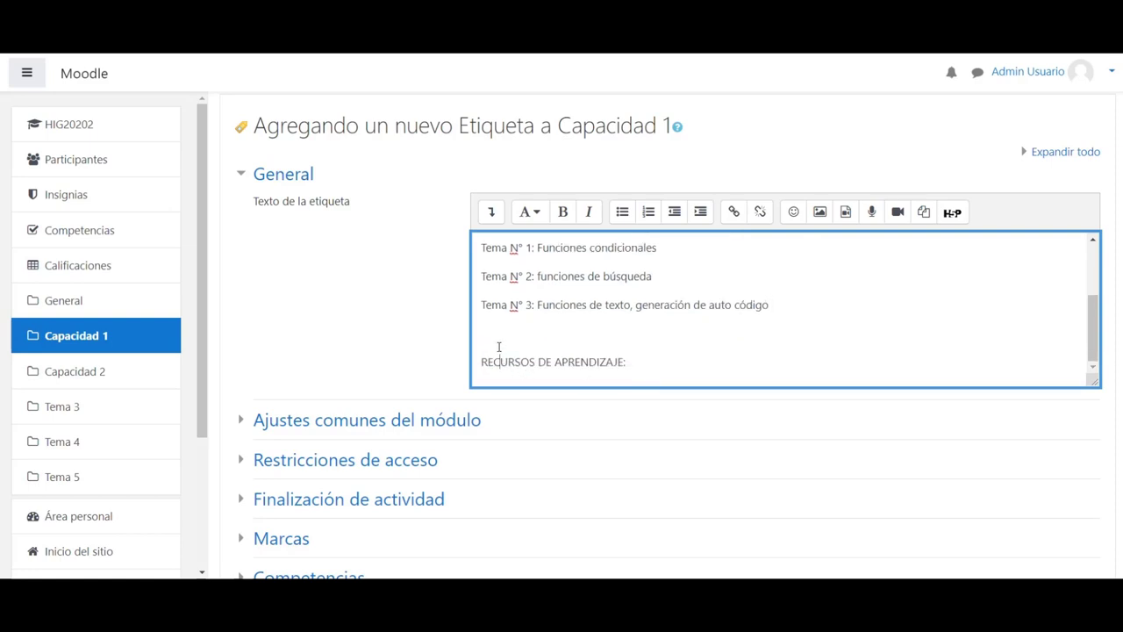
key(Left)
key(BackSpace)
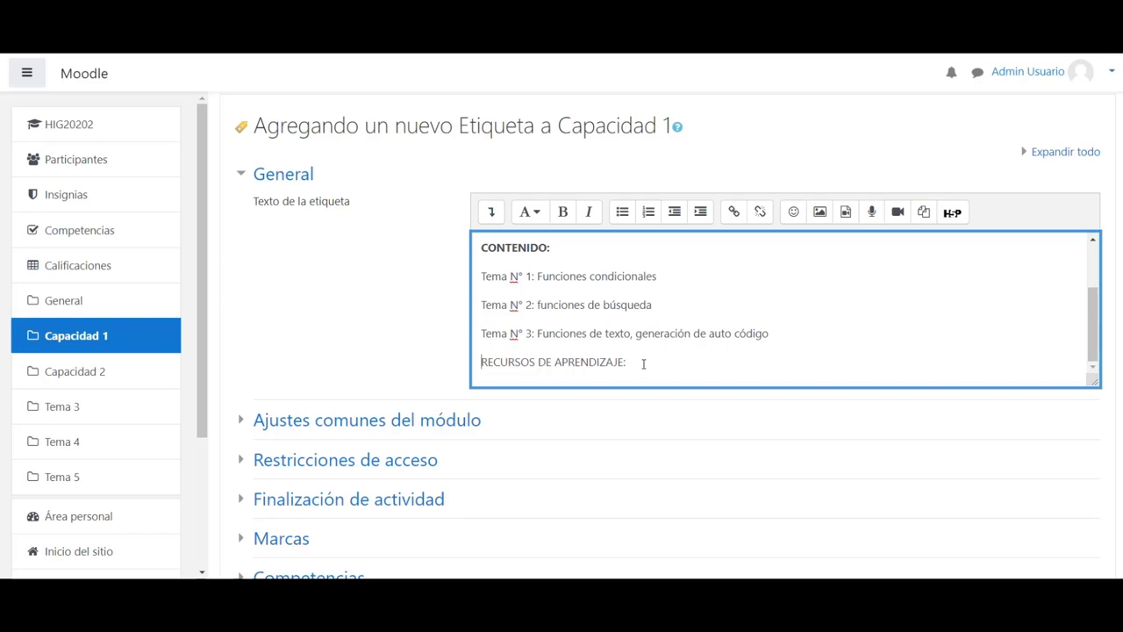
drag(643, 363, 480, 367)
click(564, 211)
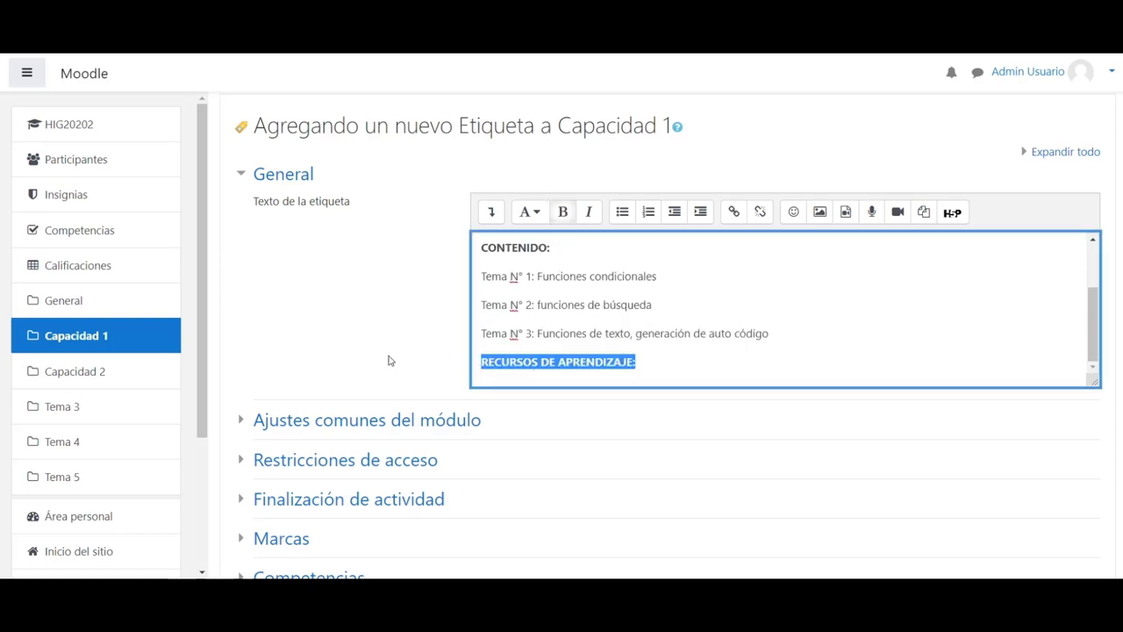
key(Right)
scroll(757, 341, up, 3)
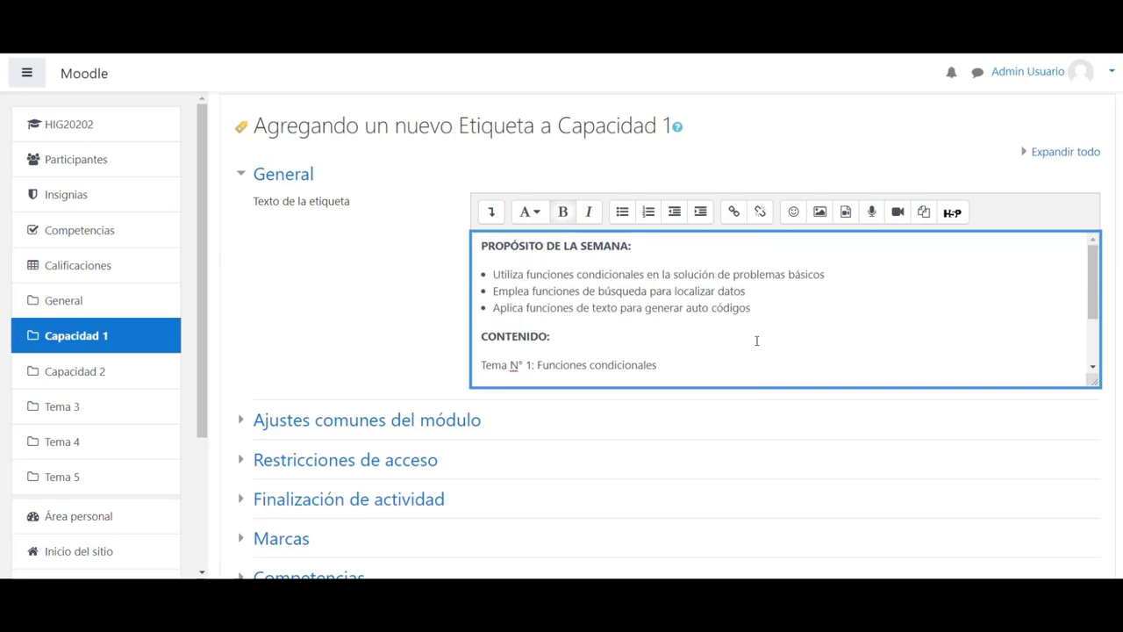
Save the label with the week's purpose, content and learning resources headings and return to the course
scroll(757, 341, down, 3)
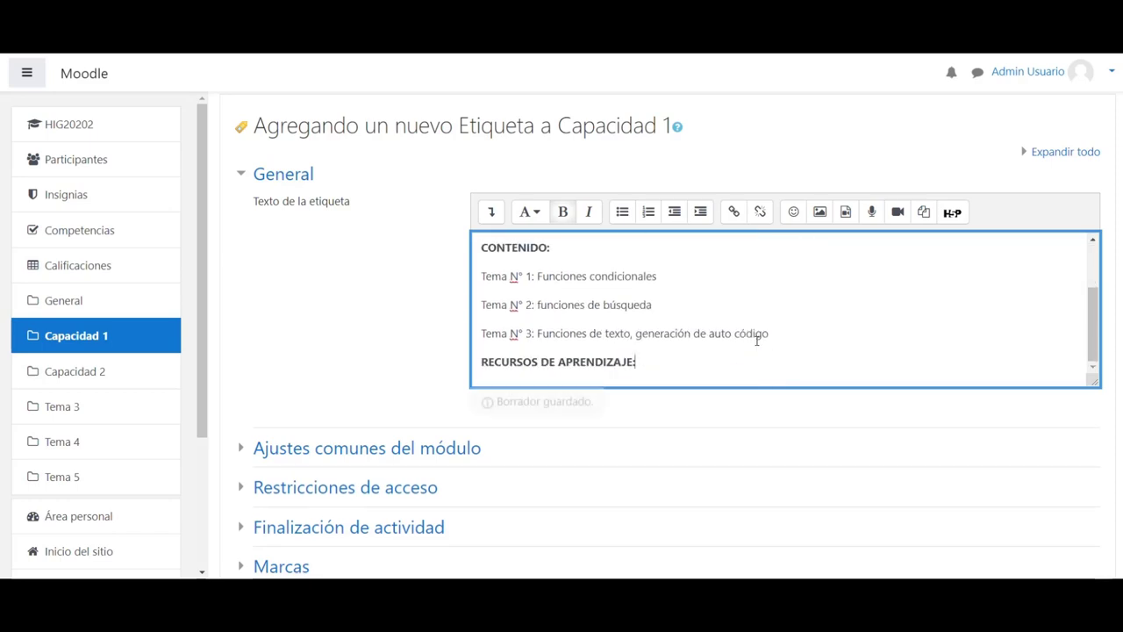
click(491, 213)
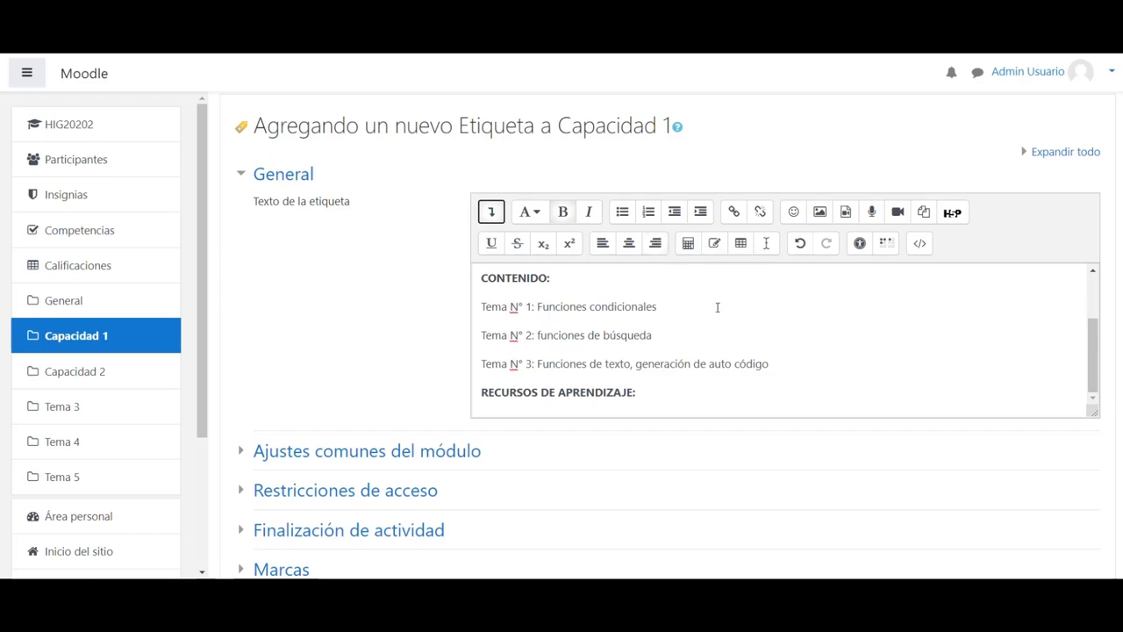
click(660, 397)
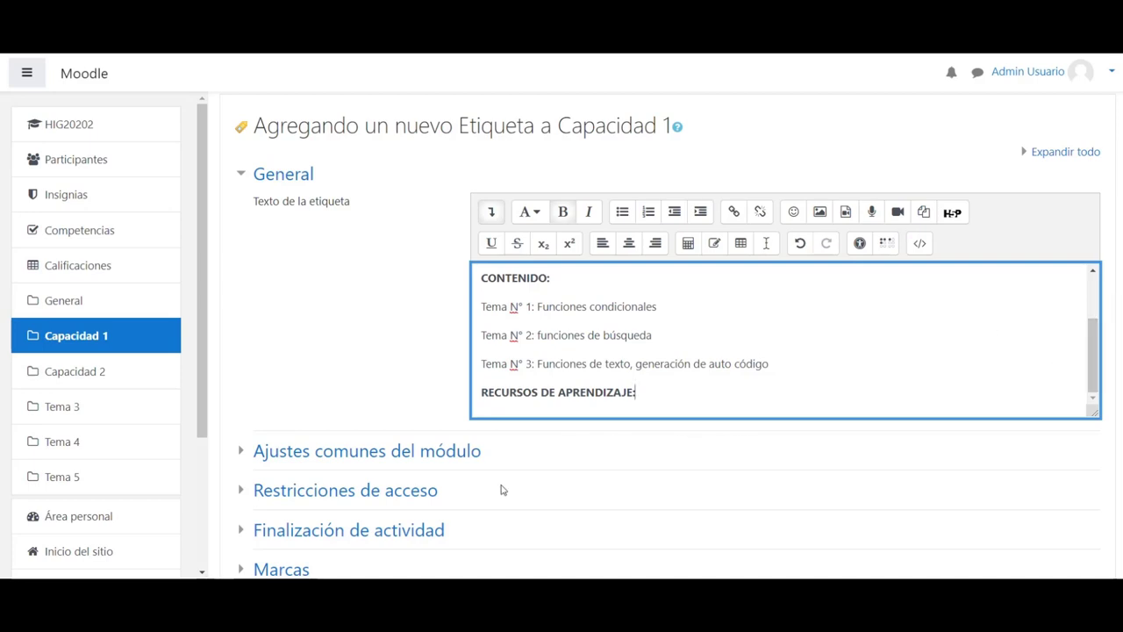
scroll(474, 493, down, 3)
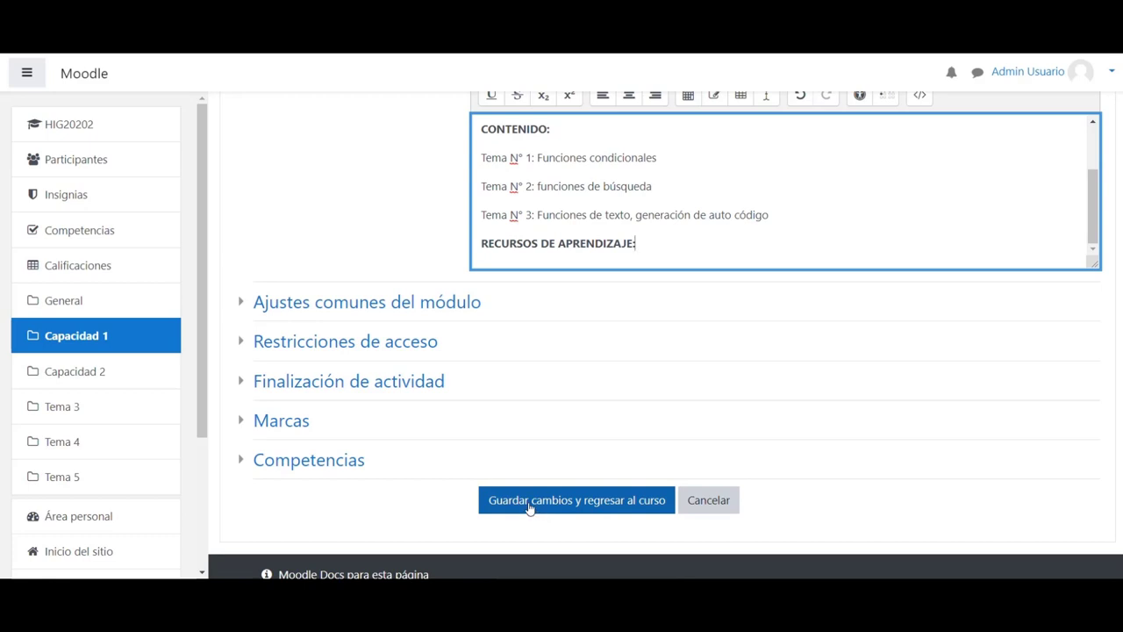
click(580, 507)
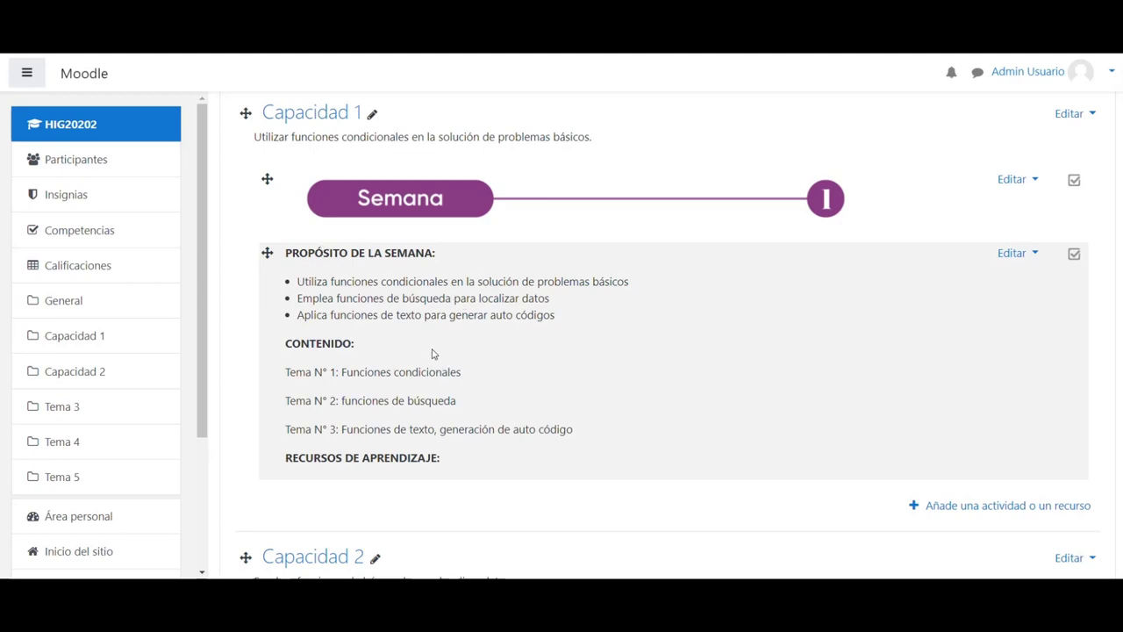
Add another label resource to Capacidad 1 and start a bulleted list in its text
scroll(1110, 320, down, 2)
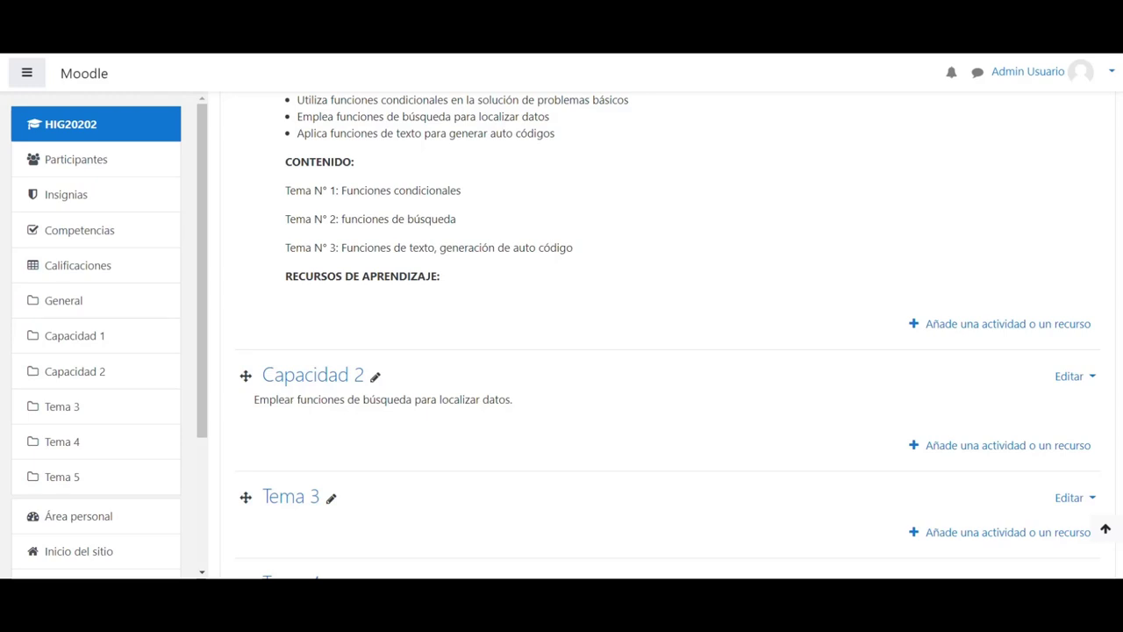
click(989, 325)
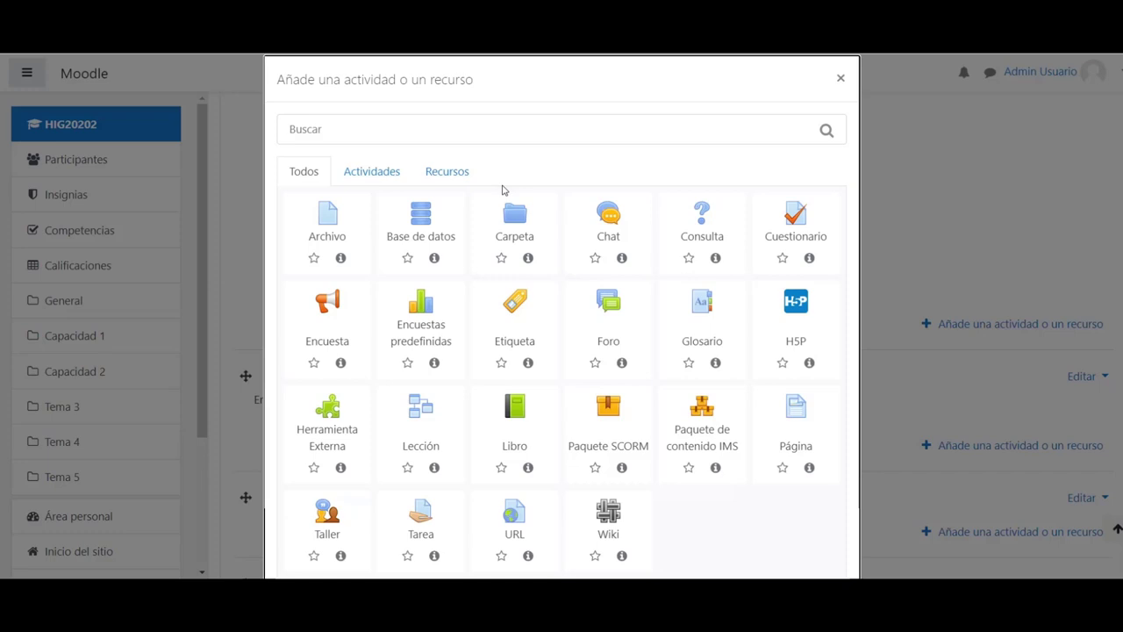
click(447, 171)
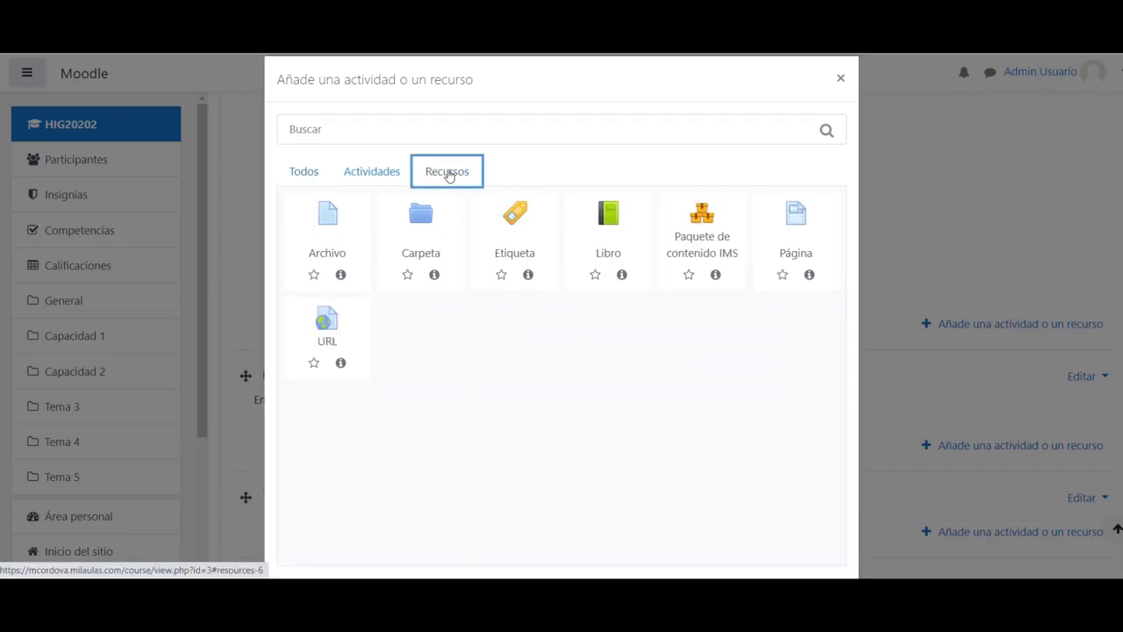
click(512, 221)
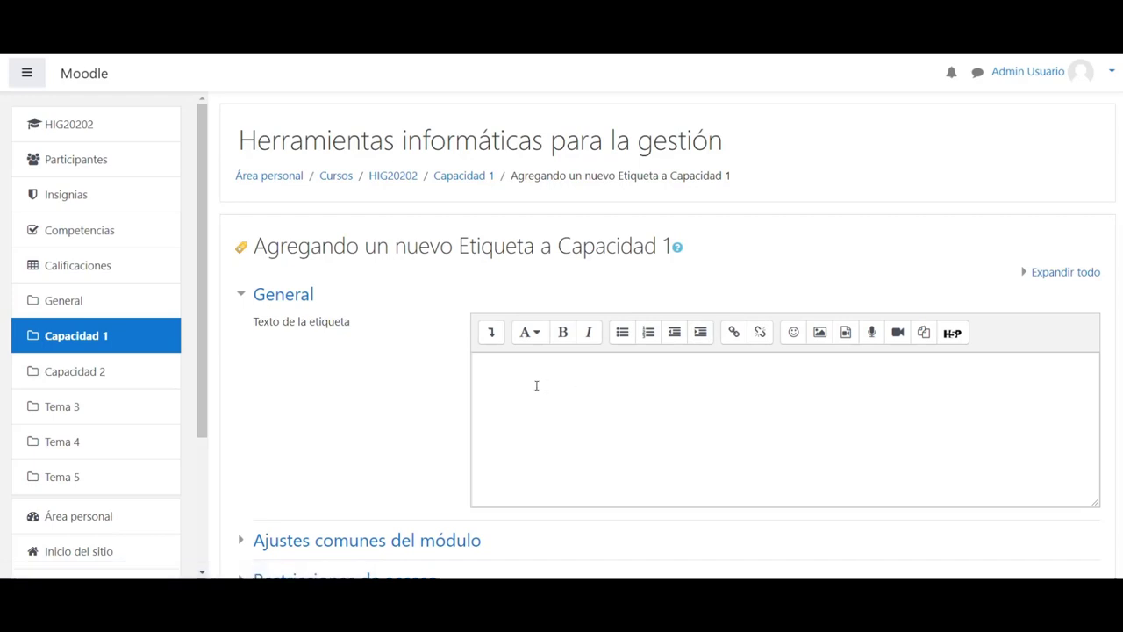
click(536, 386)
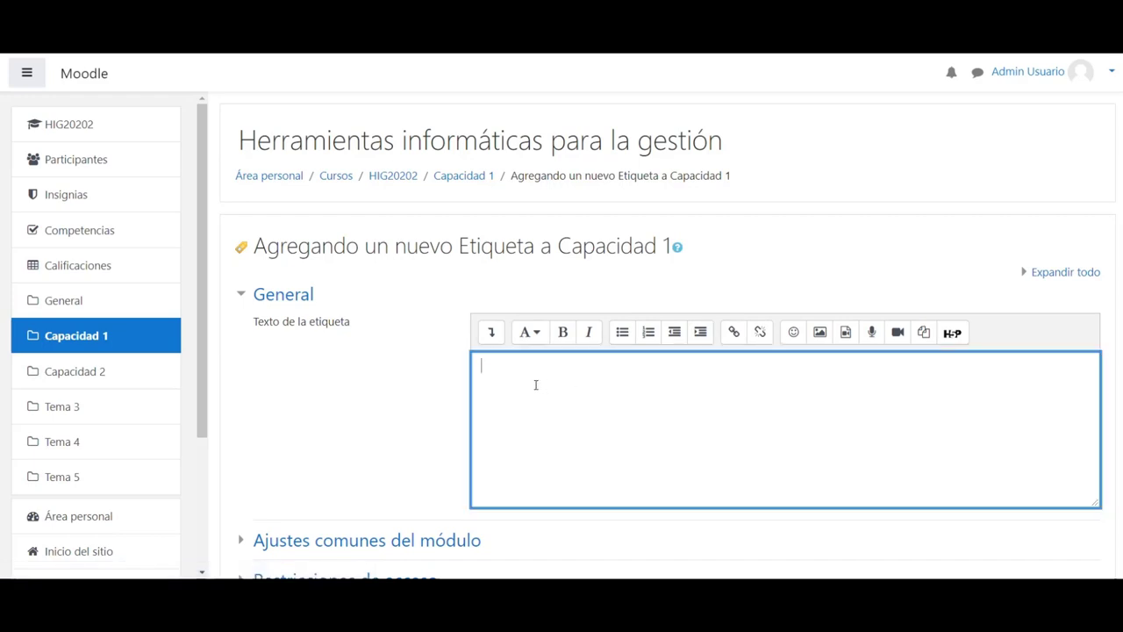
click(622, 332)
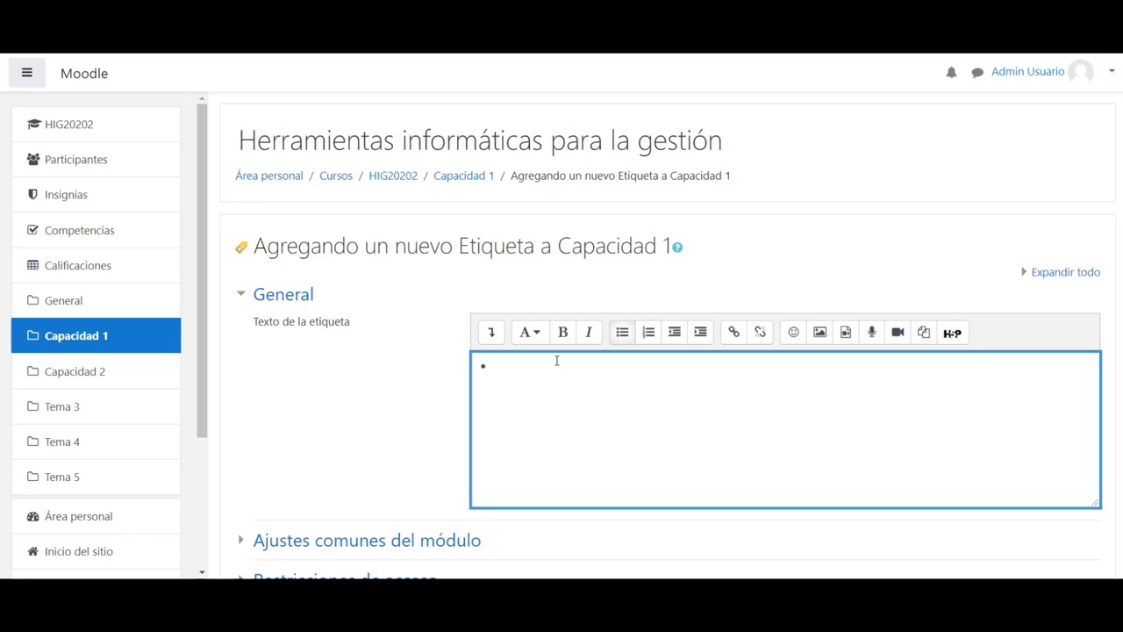
Enter the bullet "Lea la presentación y la lectura sobre el tema: Funciones condicionales y lógicas, disponibles a continuación:"
text(R)
key(BackSpace)
text(Lee)
key(BackSpace)
text(a la presentación y la lectura)
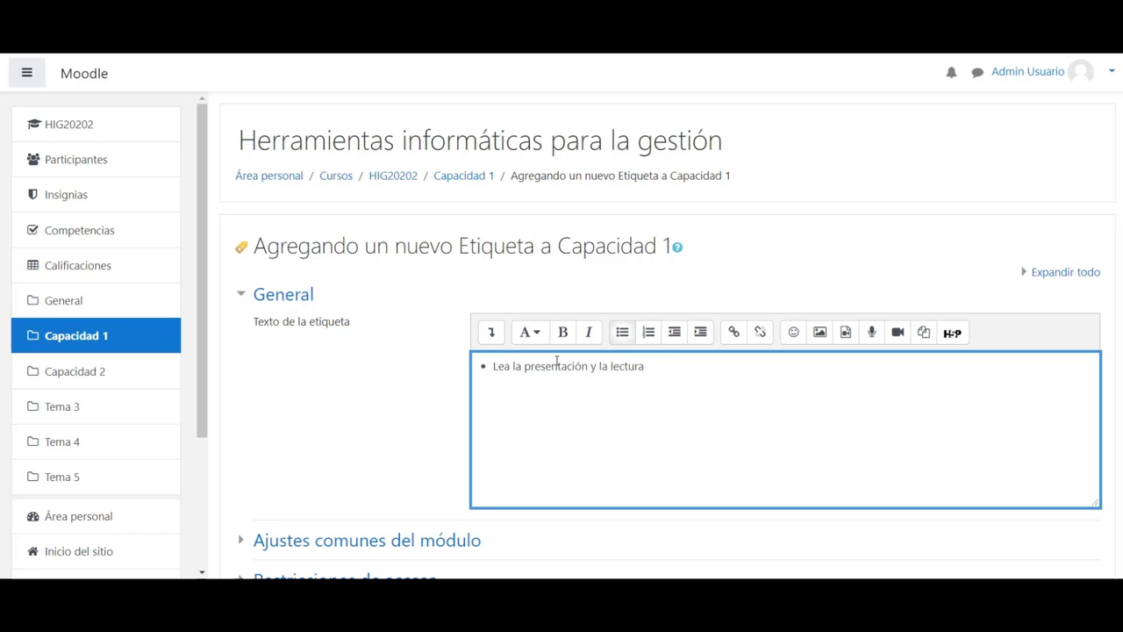
text(sobre el)
text( tema:)
text(Fu)
text(: Fun)
text(cional)
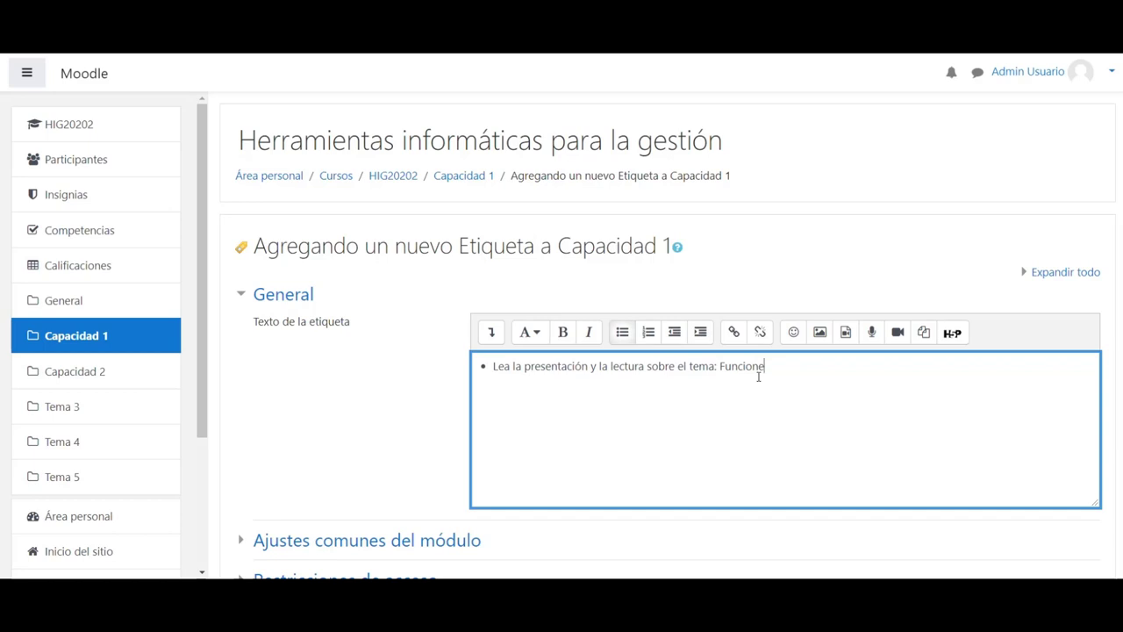
text( condicionales y lógicas, )
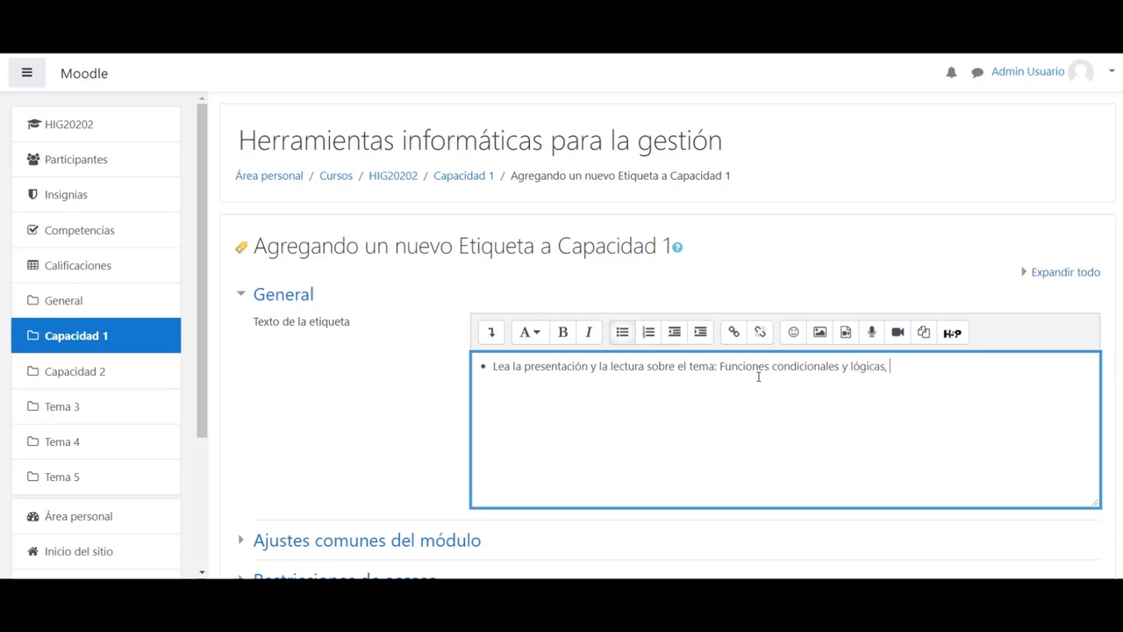
text(disponibles a continu)
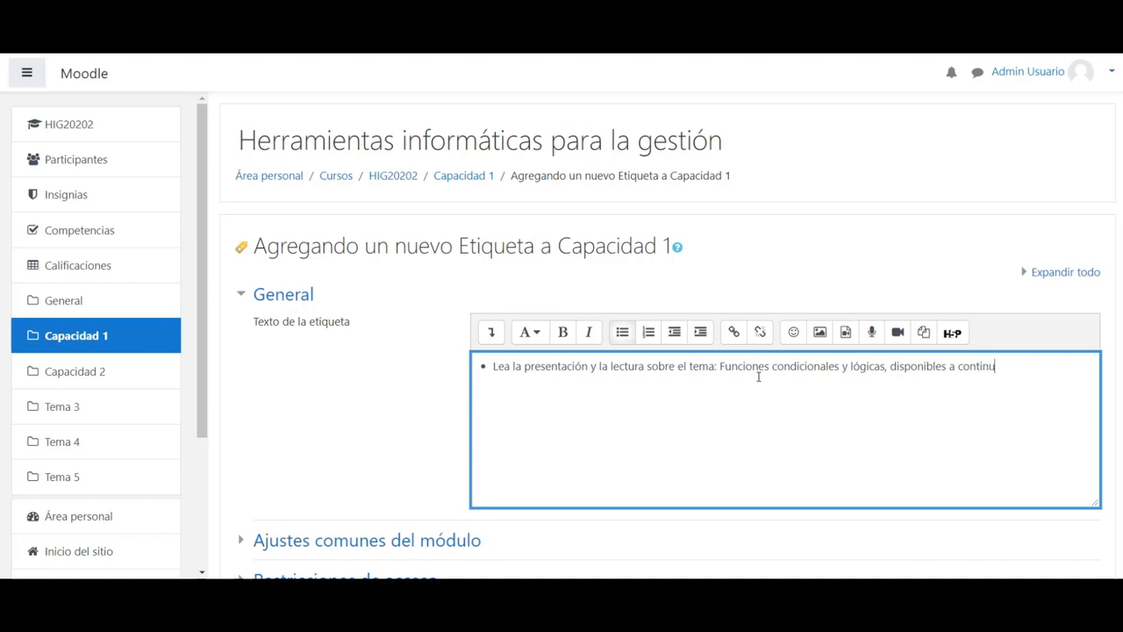
text(ación:)
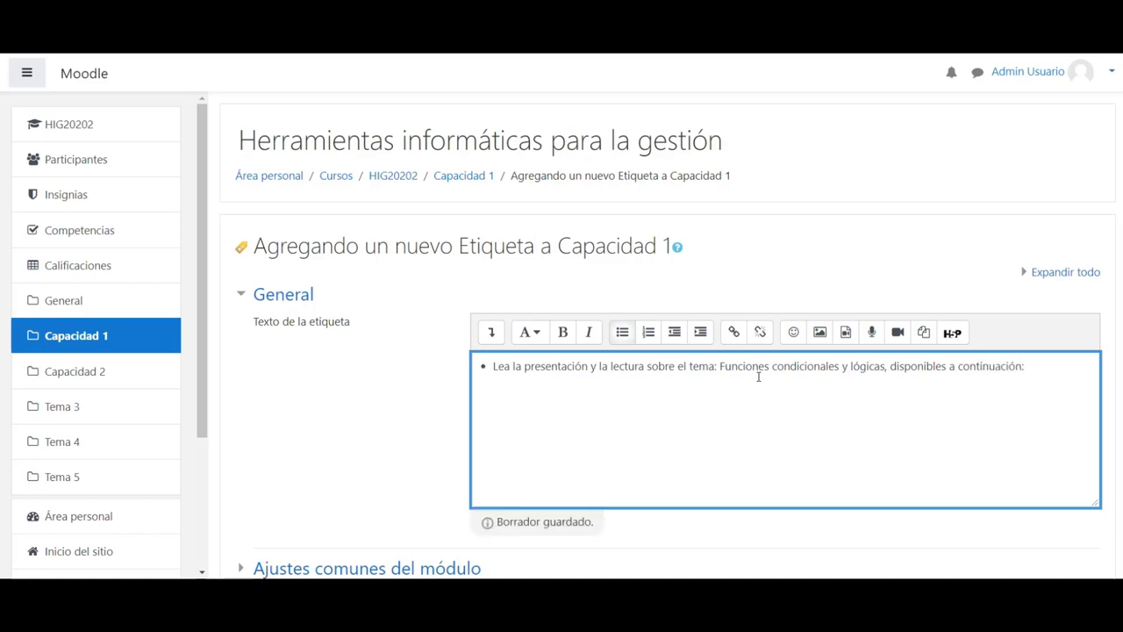
Save the new bulleted label and return to the course
scroll(758, 378, down, 1)
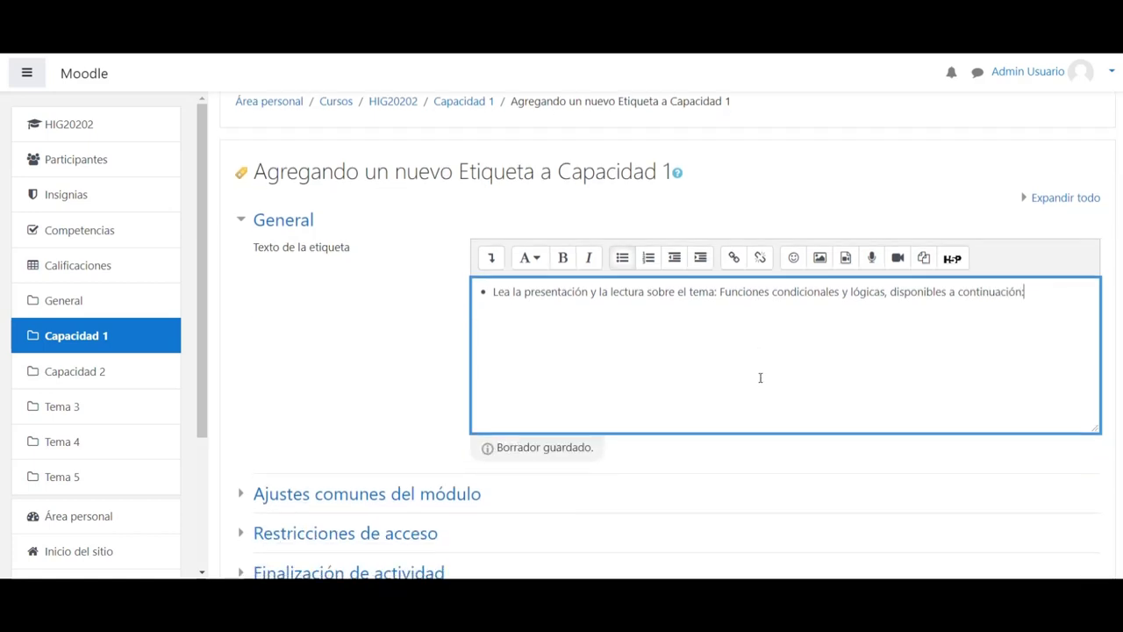
drag(493, 291, 507, 293)
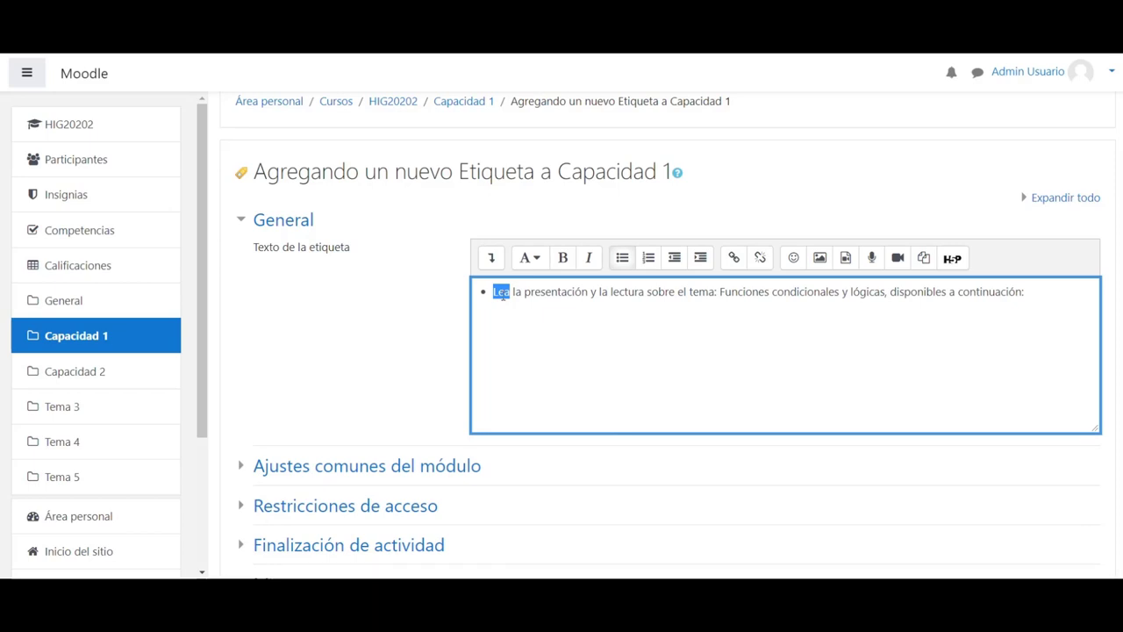
scroll(827, 333, down, 2)
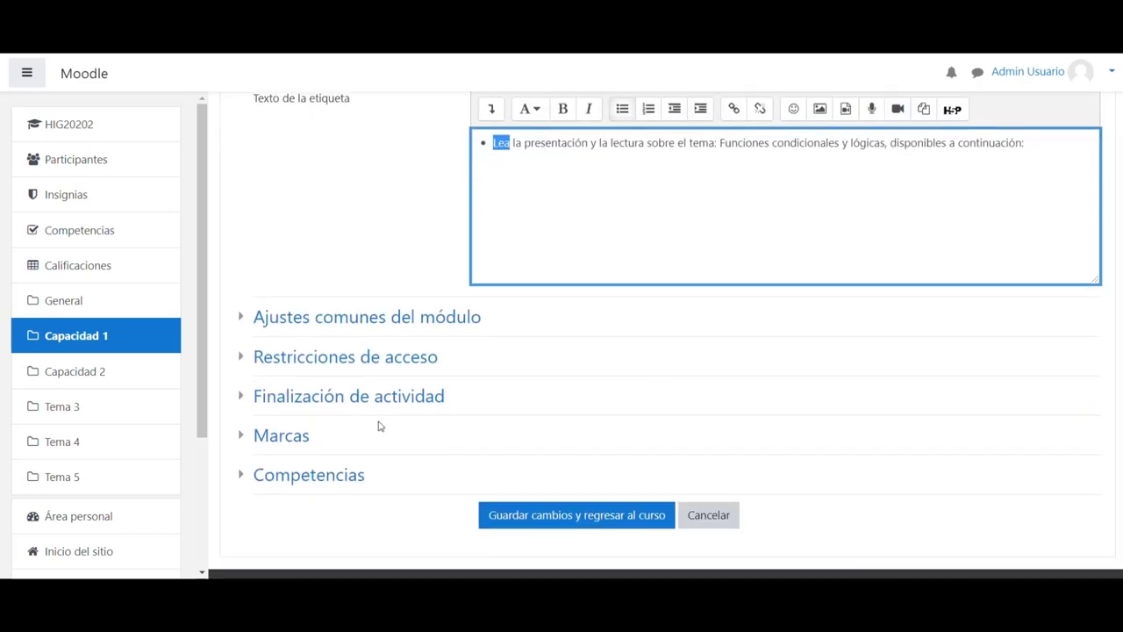
click(555, 524)
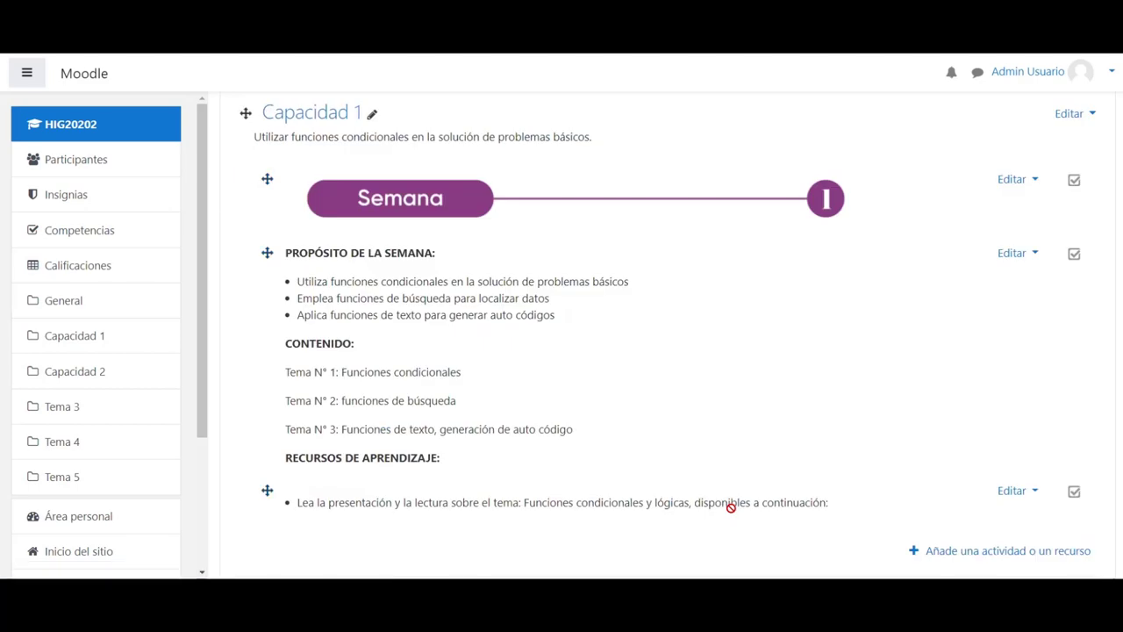
Add a file resource to Capacidad 1 and name it "Presentación: Funciones condicionales y lógicas"
scroll(731, 507, down, 2)
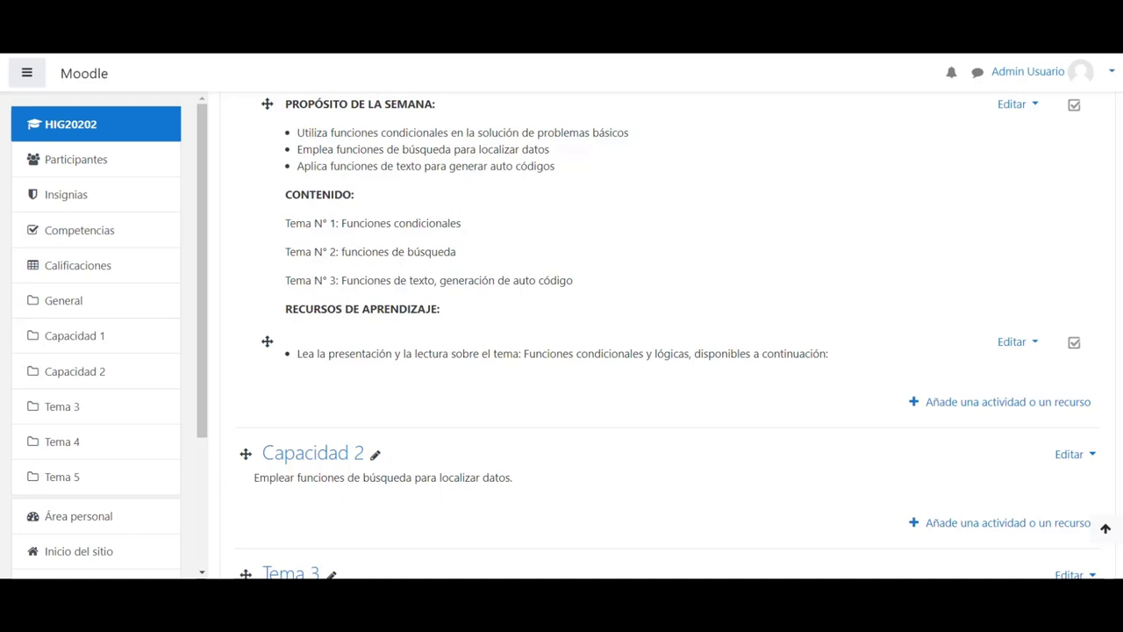
click(961, 405)
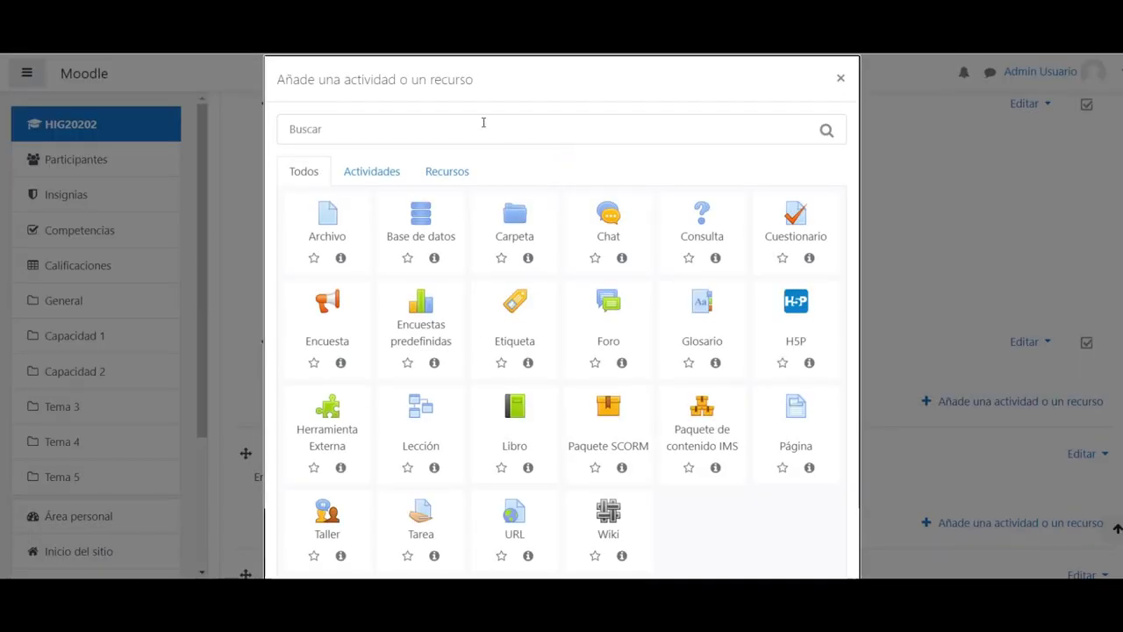
click(437, 174)
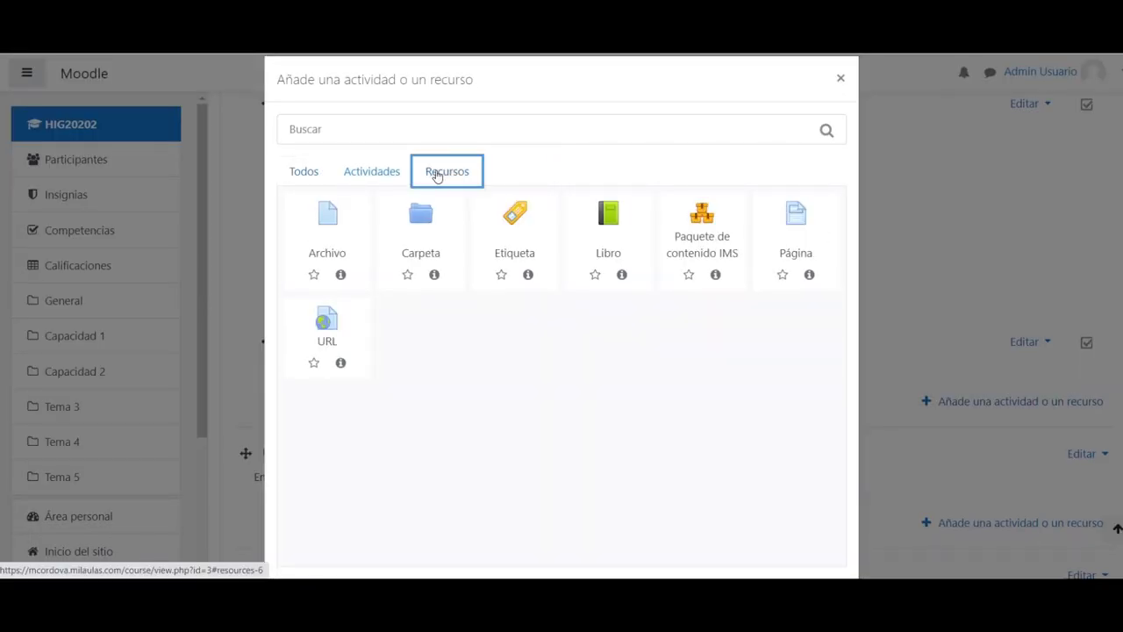
click(334, 218)
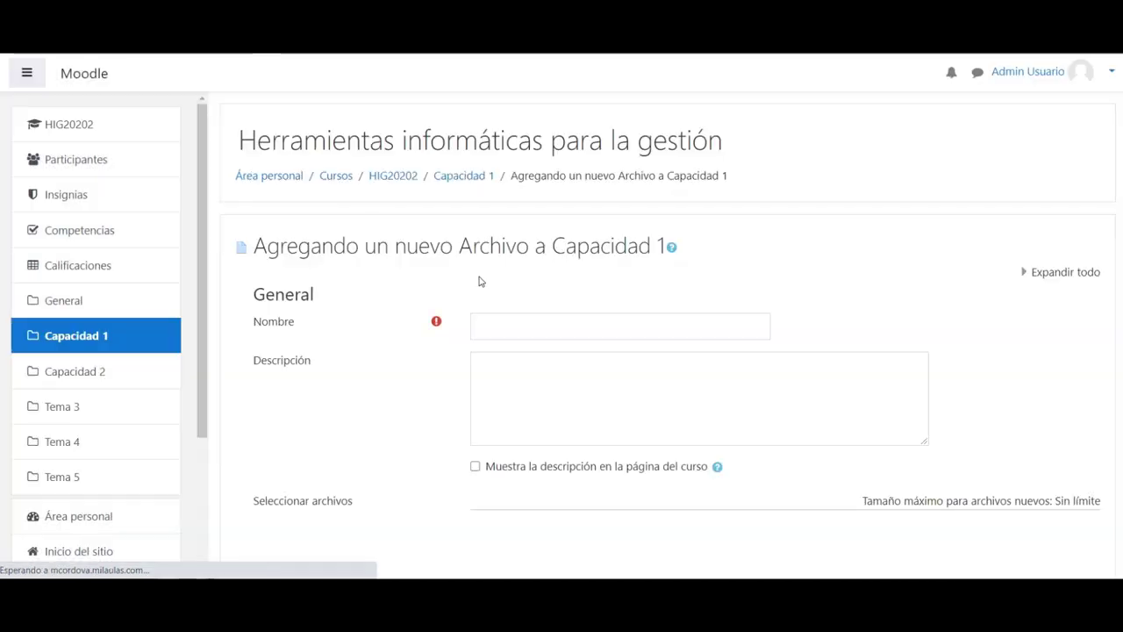
scroll(503, 309, down, 2)
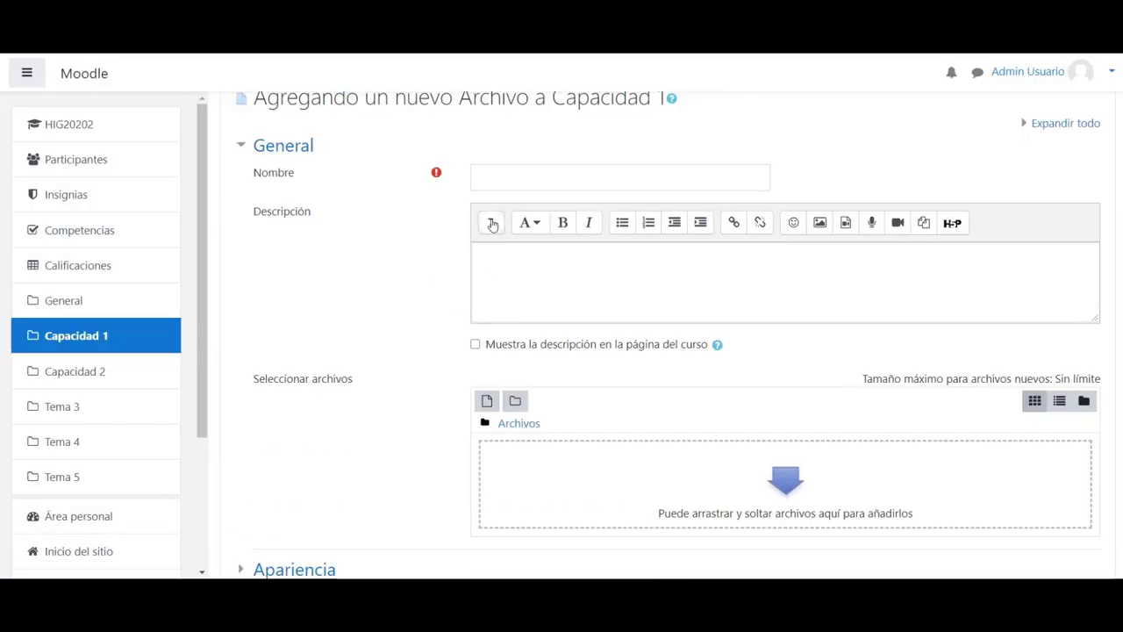
click(495, 184)
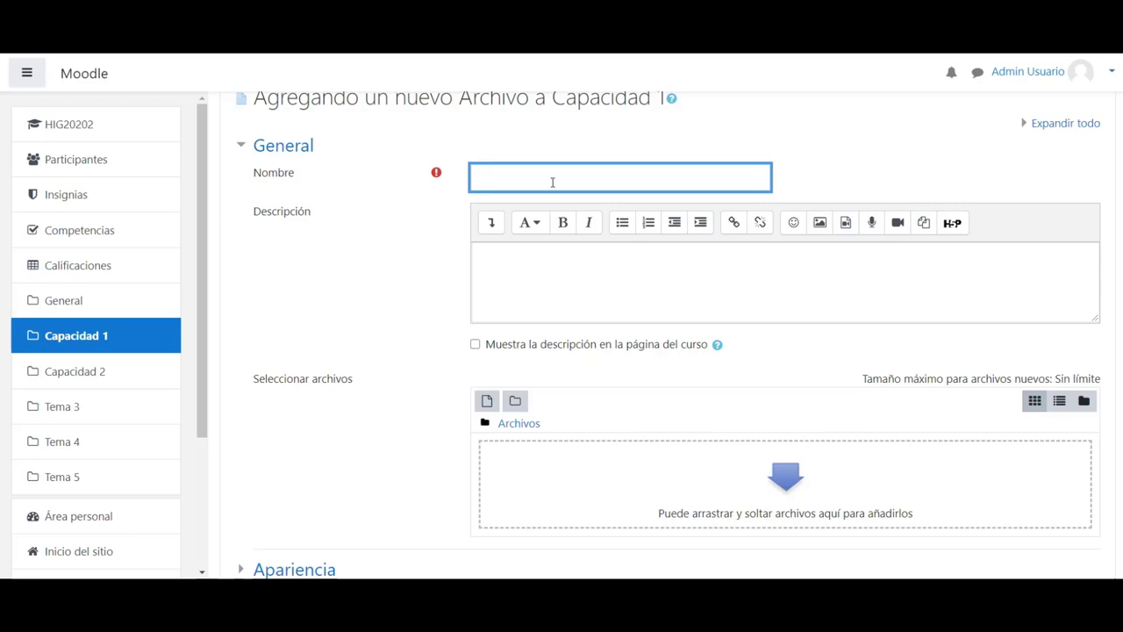
text(resentación: Funciones co)
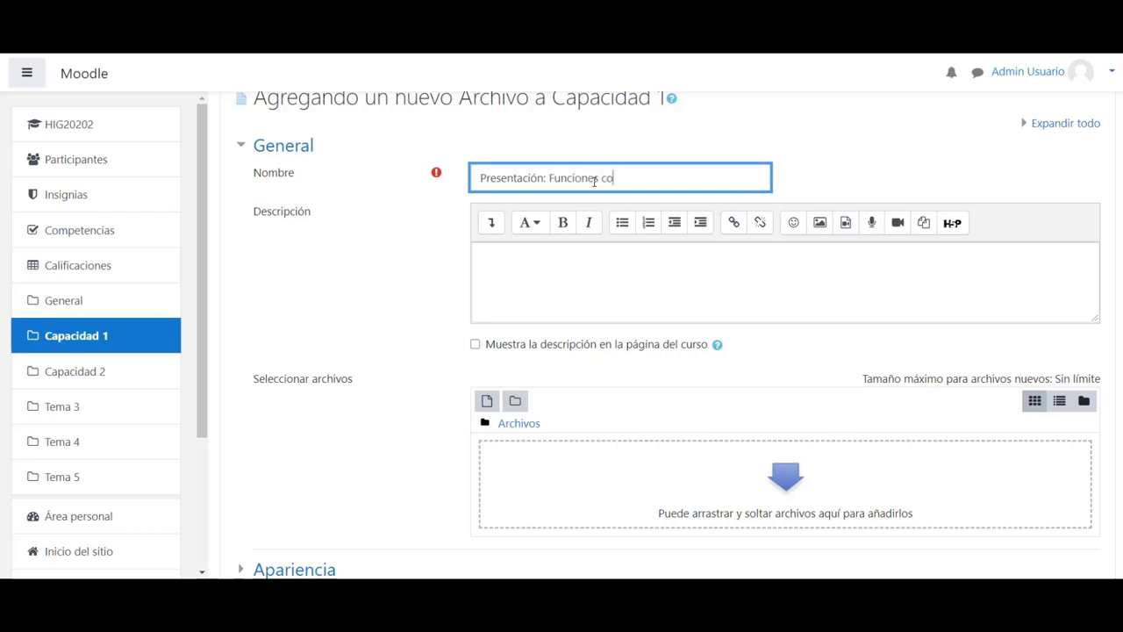
text(ndicionales y lógicas)
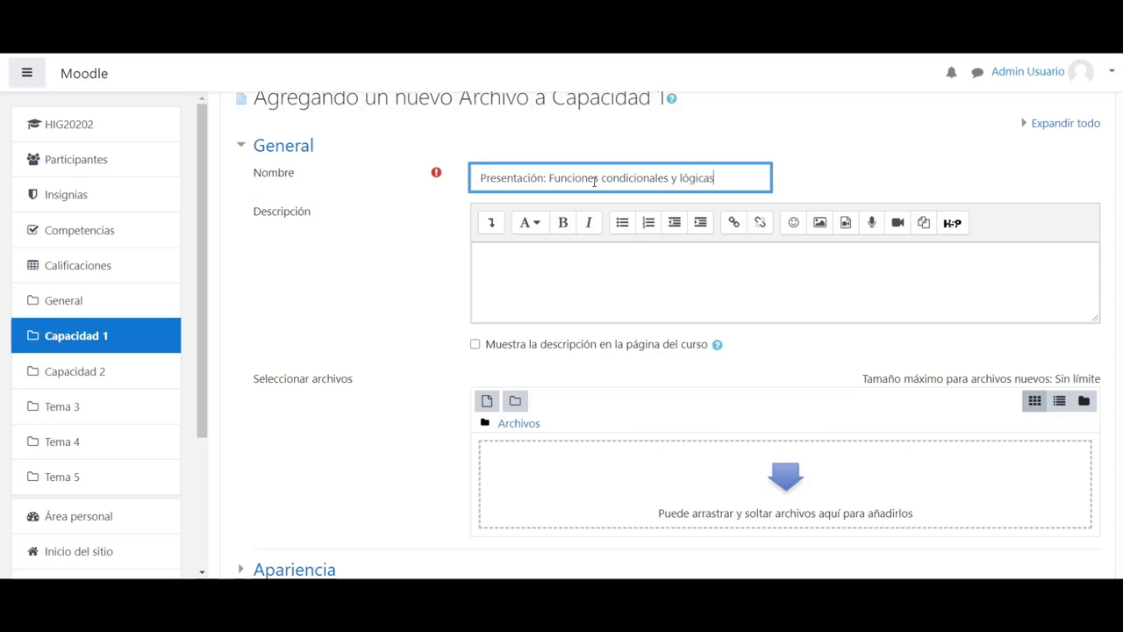
Upload the PDF "TEMA_01_FUNCIONES CONDICIONALES Y LÓGICAS" from the Descargas folder in File Explorer to the file resource
scroll(591, 406, up, 2)
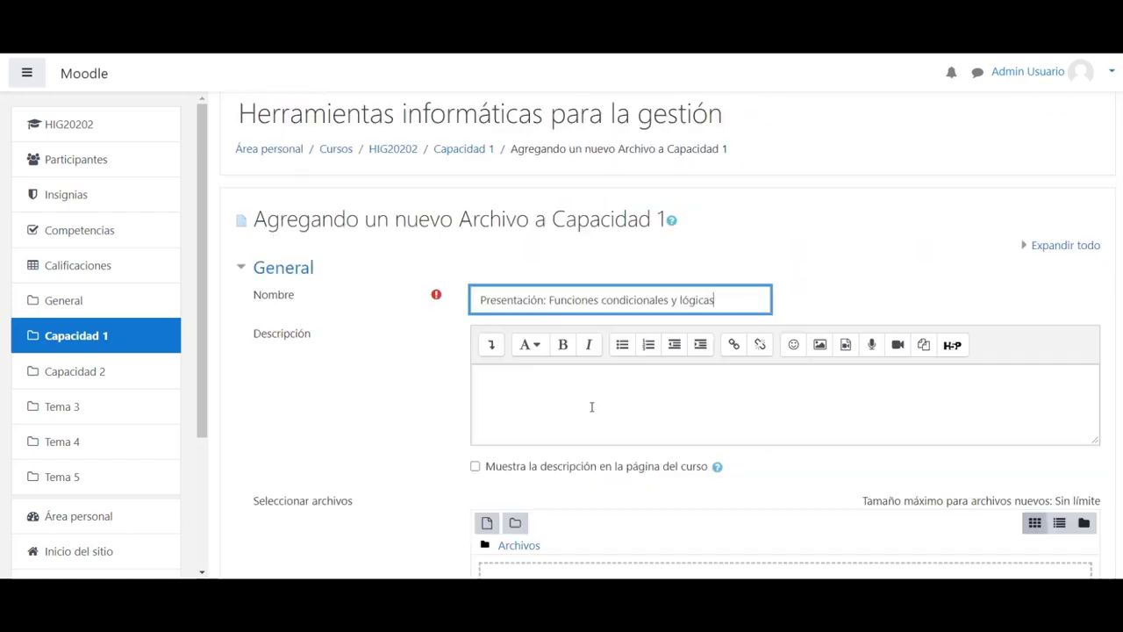
scroll(572, 436, down, 3)
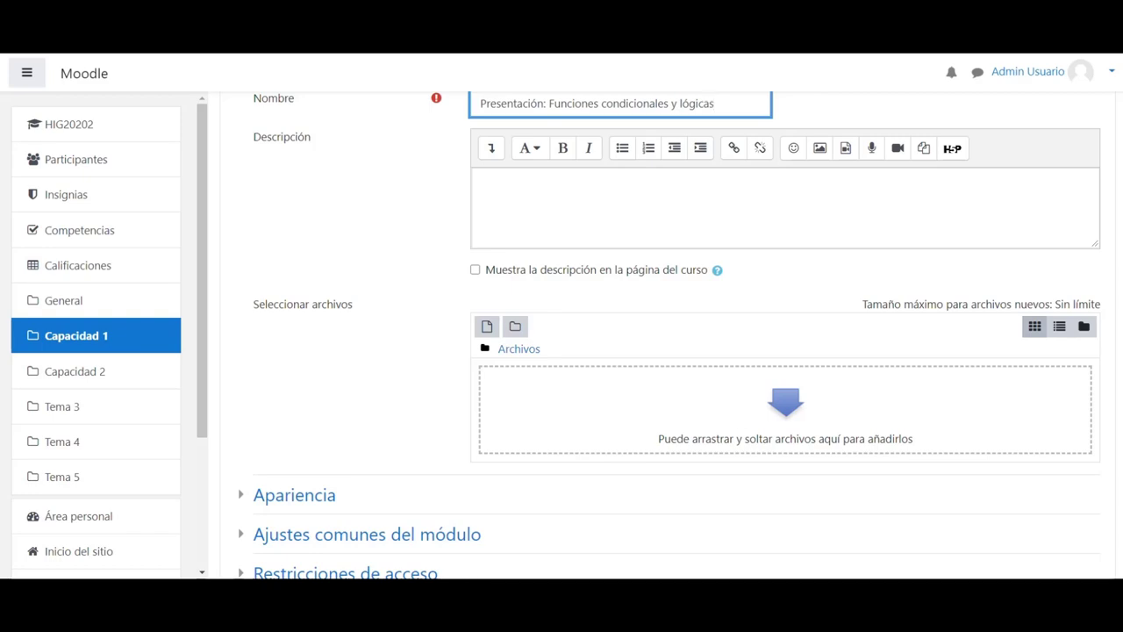
click(532, 544)
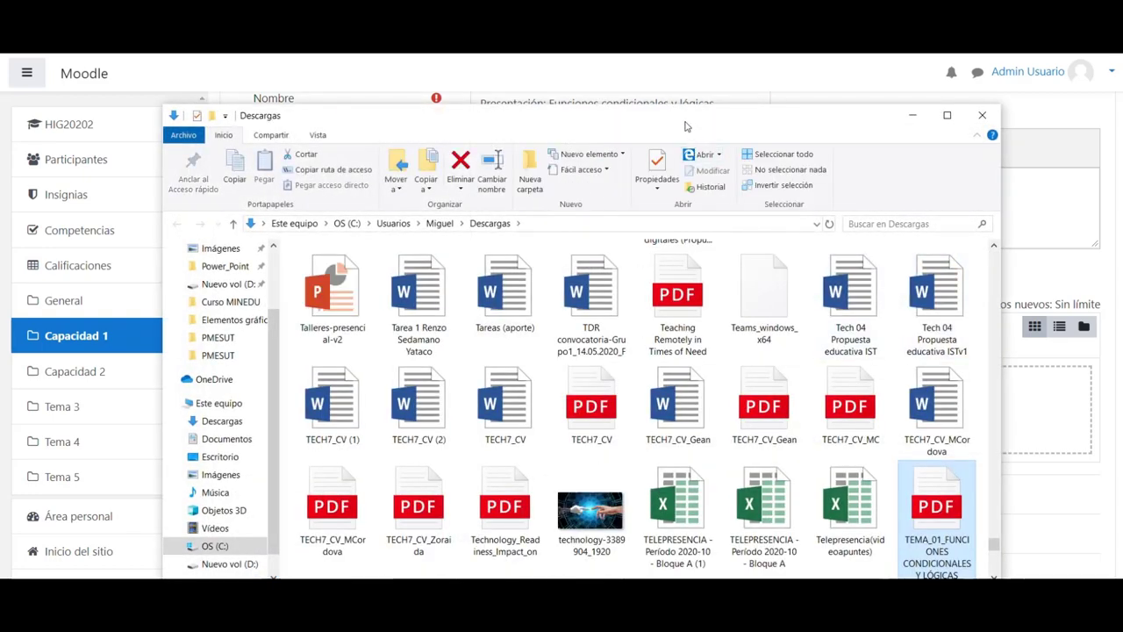
drag(685, 123, 255, 74)
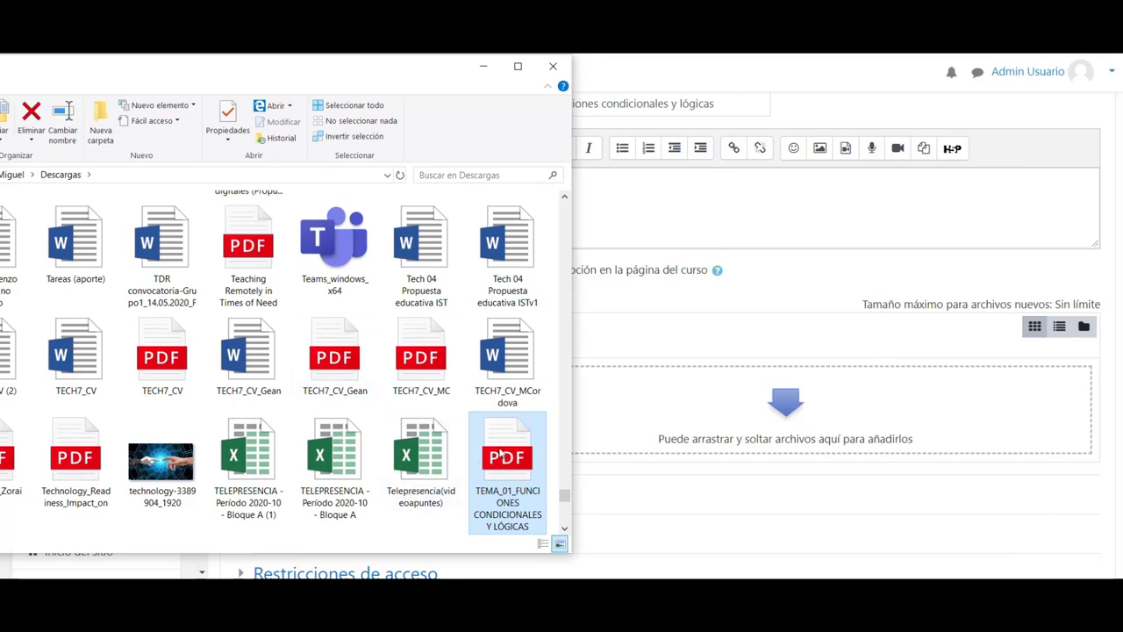
drag(498, 449, 629, 406)
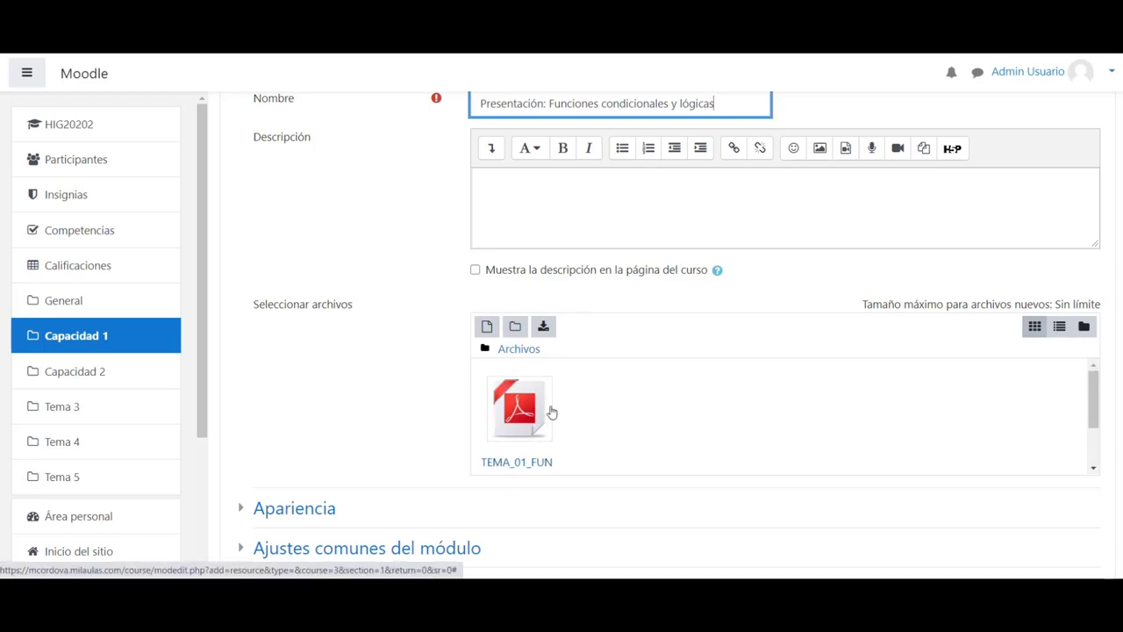
Save the presentation file resource and return to the course
scroll(395, 455, down, 2)
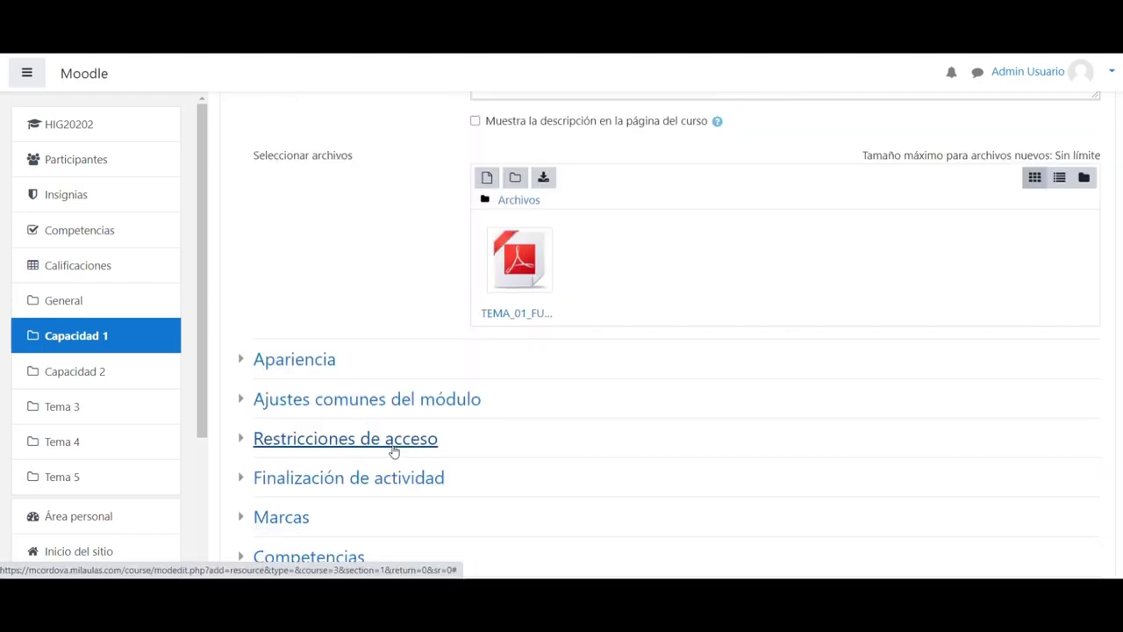
scroll(391, 451, down, 3)
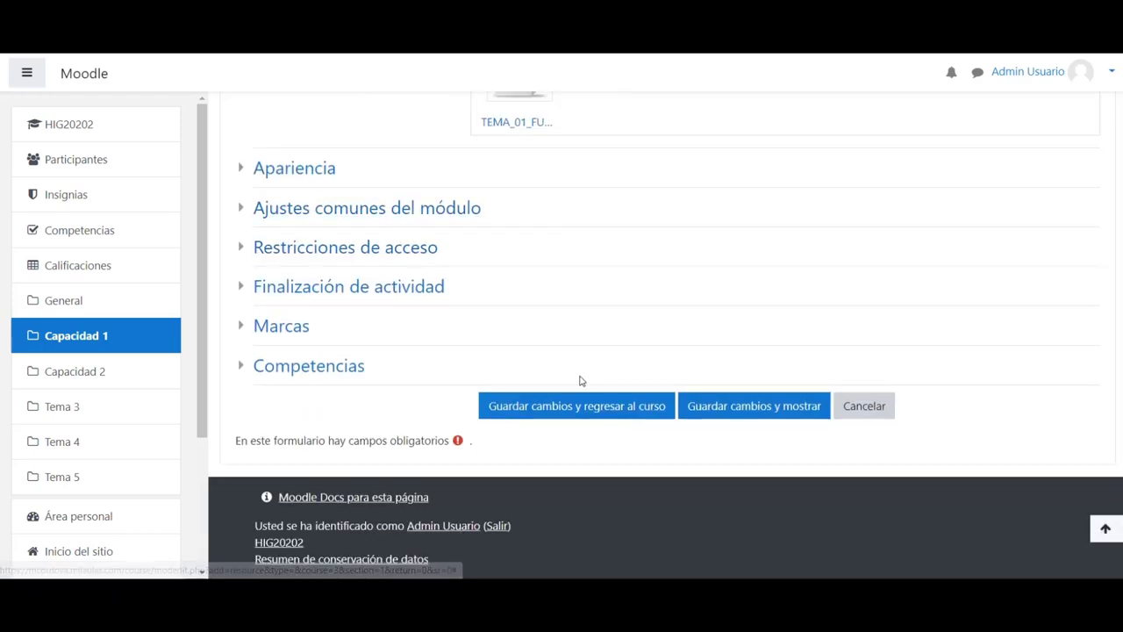
click(529, 405)
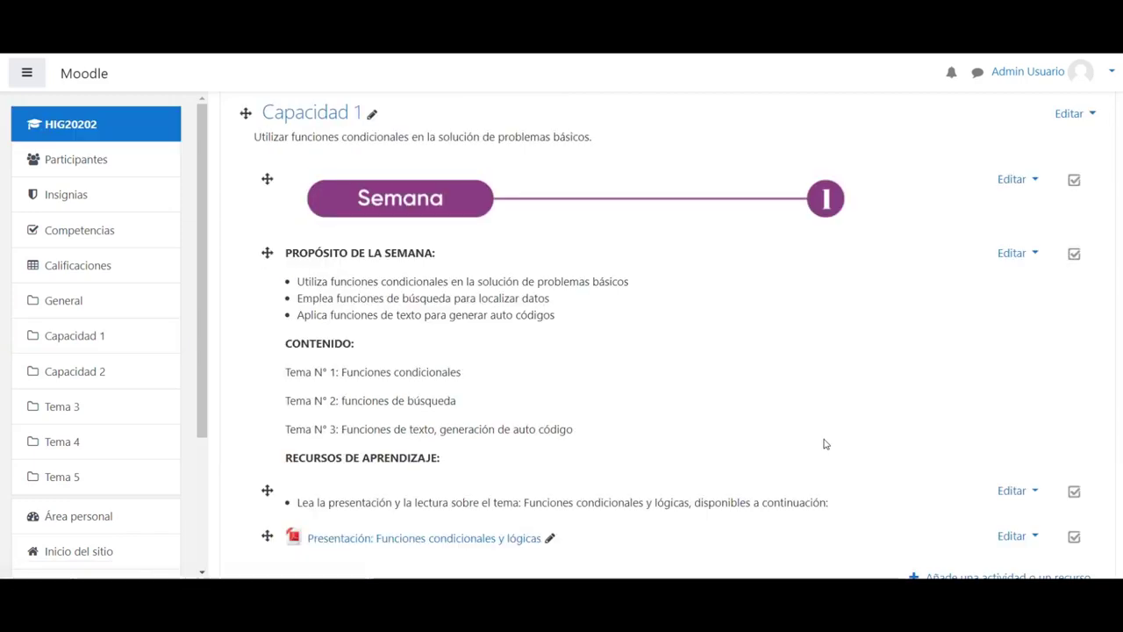
Indent the resource "Presentación: Funciones condicionales y lógicas" one level to the right in Capacidad 1
scroll(822, 444, down, 6)
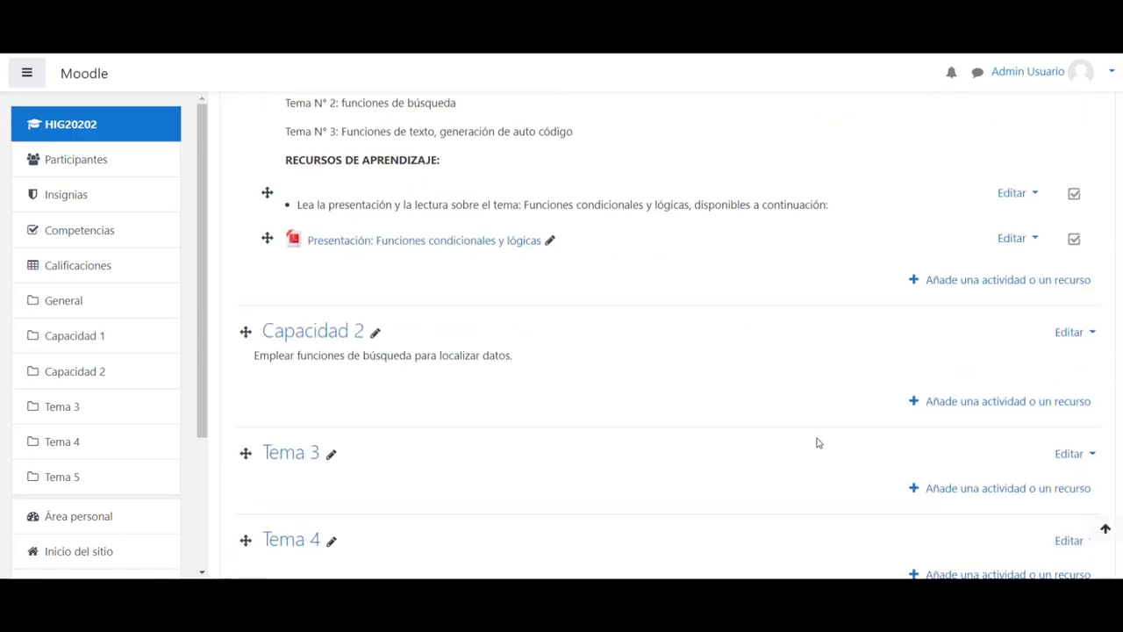
click(1033, 241)
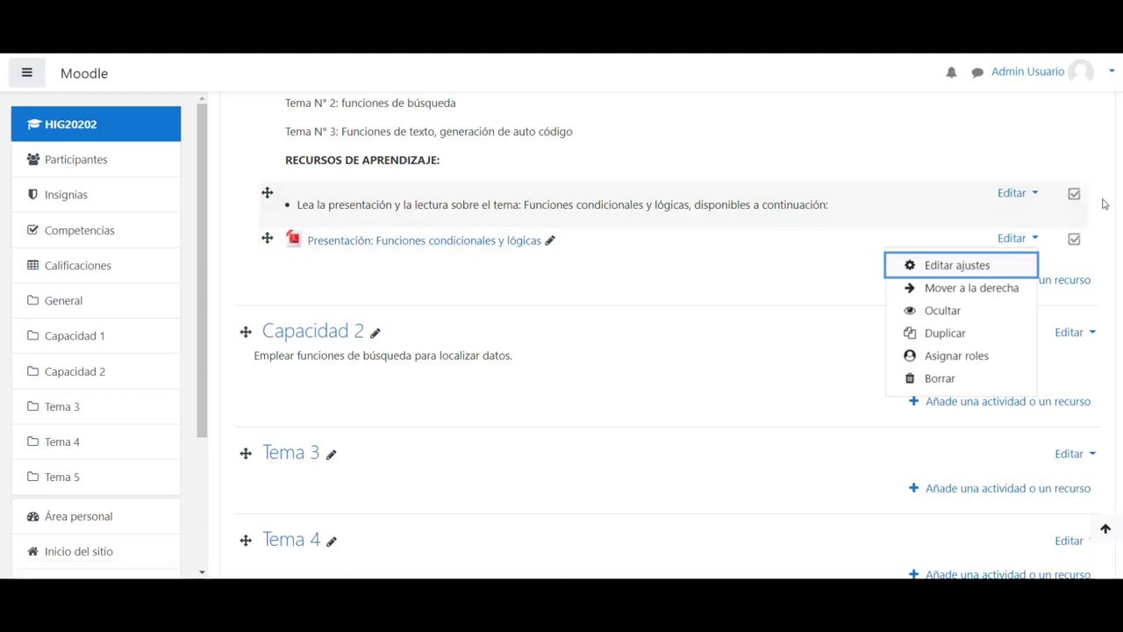
key(Escape)
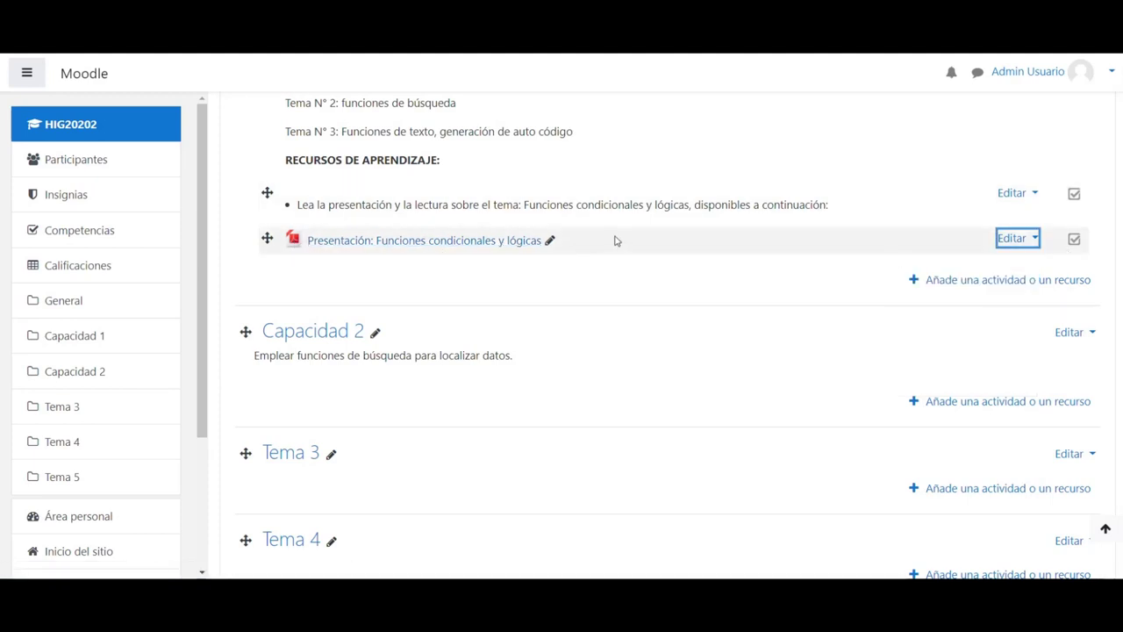
click(1036, 238)
click(949, 289)
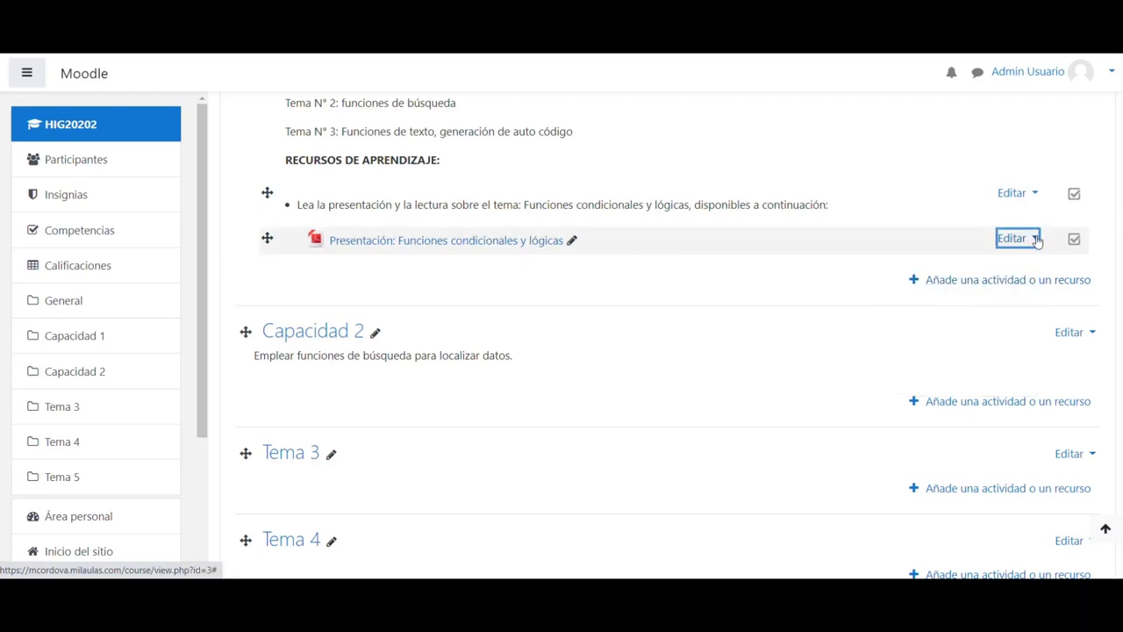
click(858, 292)
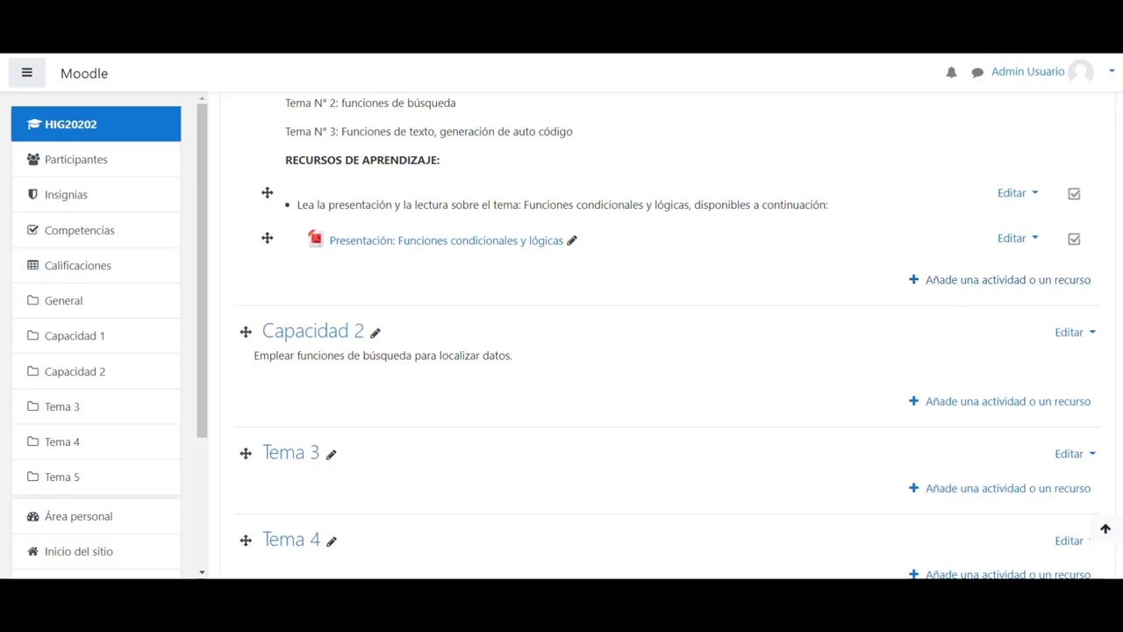
Add another file resource to Capacidad 1 and begin its name with "Lectura:"
click(960, 284)
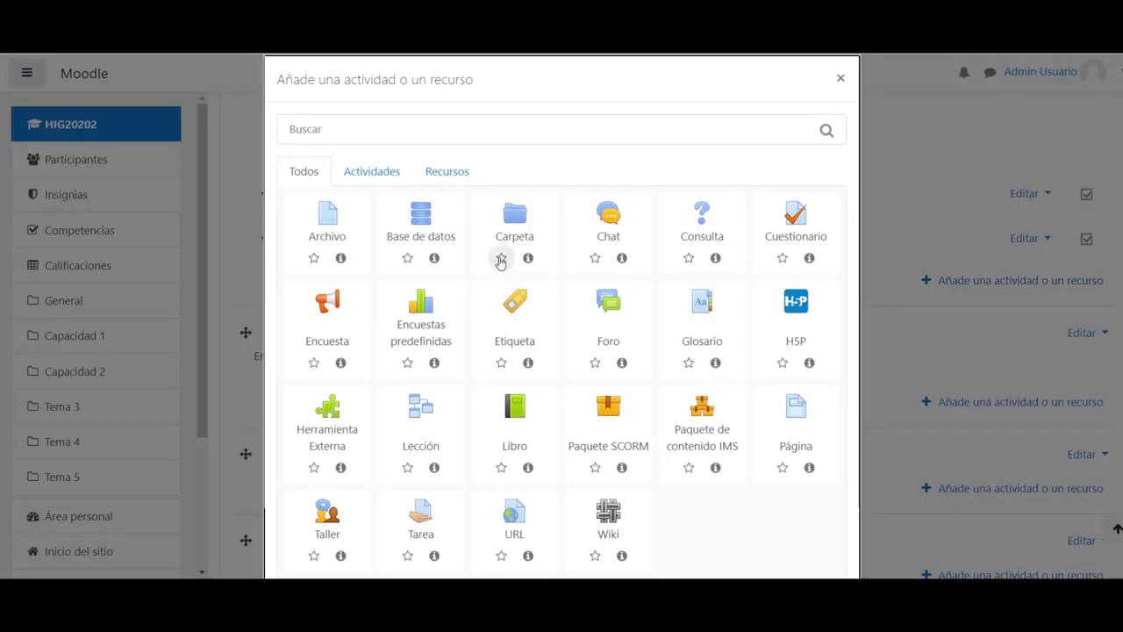
click(450, 175)
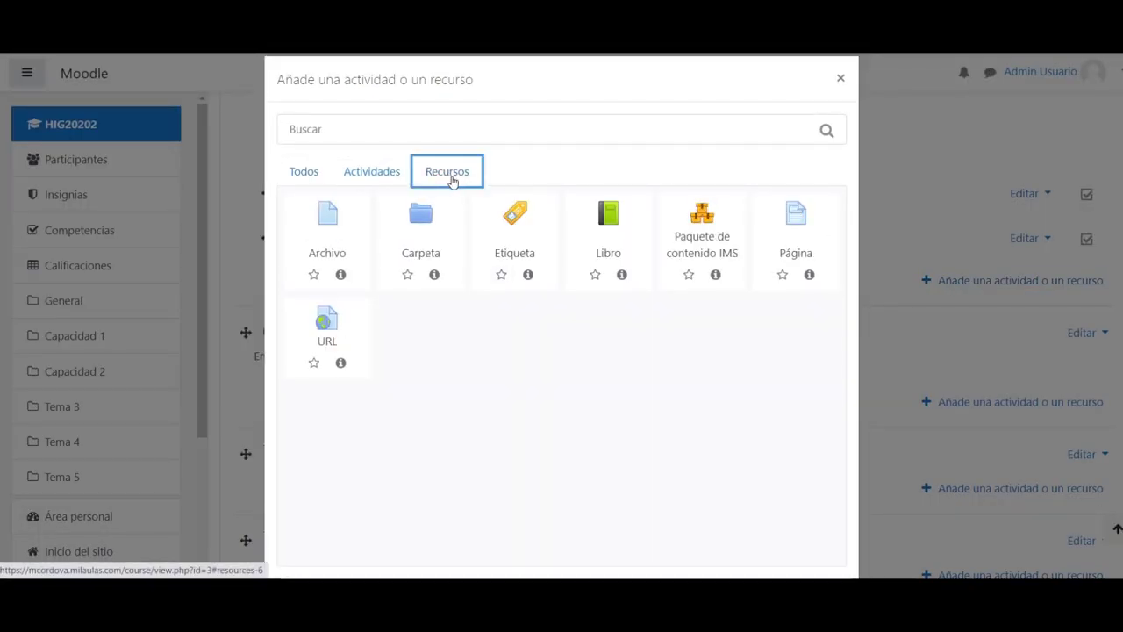
click(331, 226)
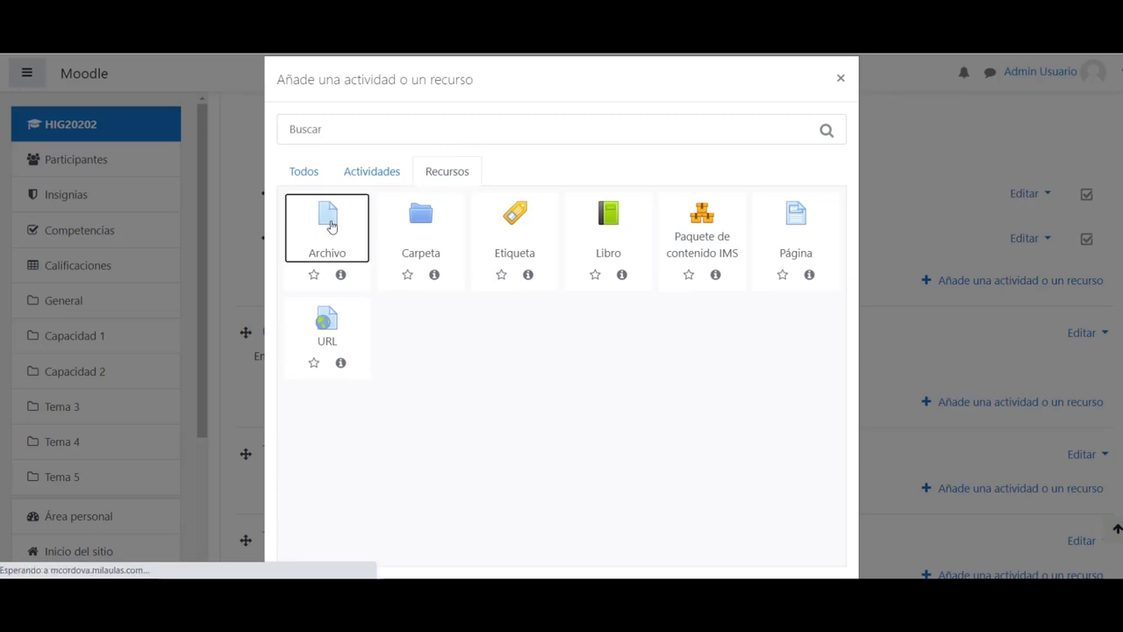
click(537, 329)
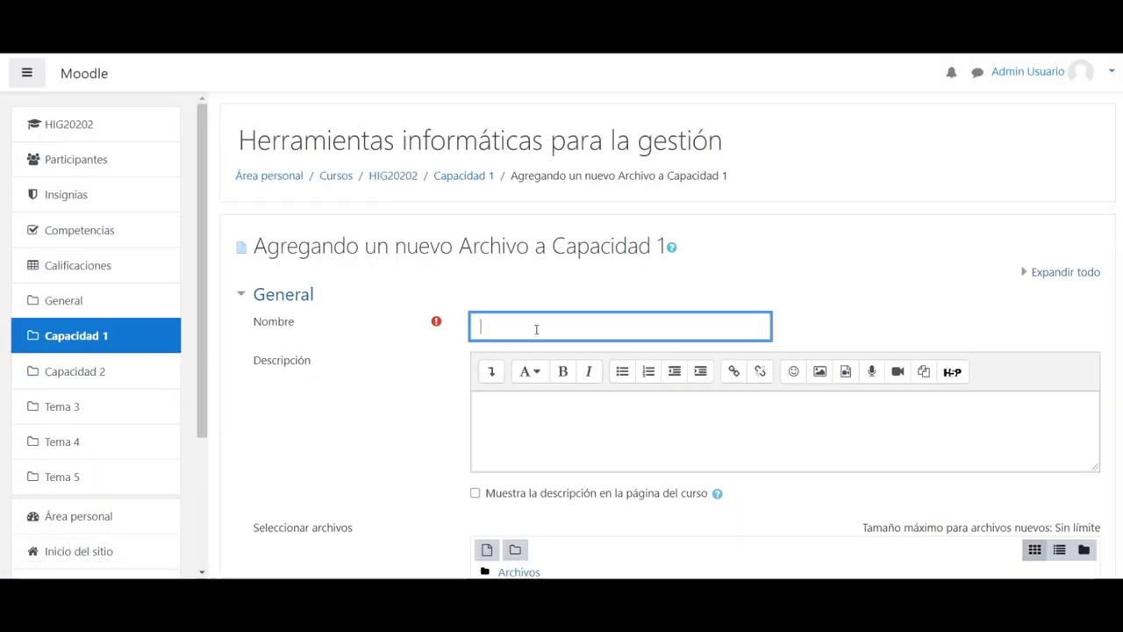
text(Lectura:)
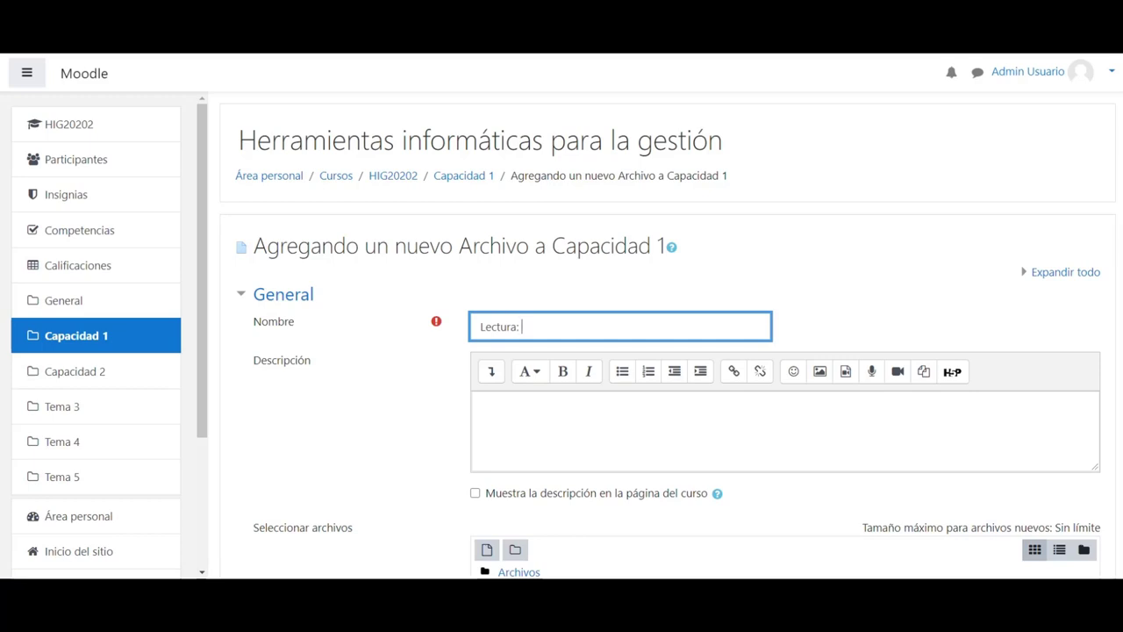
Open the Word document "Lectura 1 IDL 1" from the Descargas folder in File Explorer and examine its title and content
right_click(307, 575)
click(351, 546)
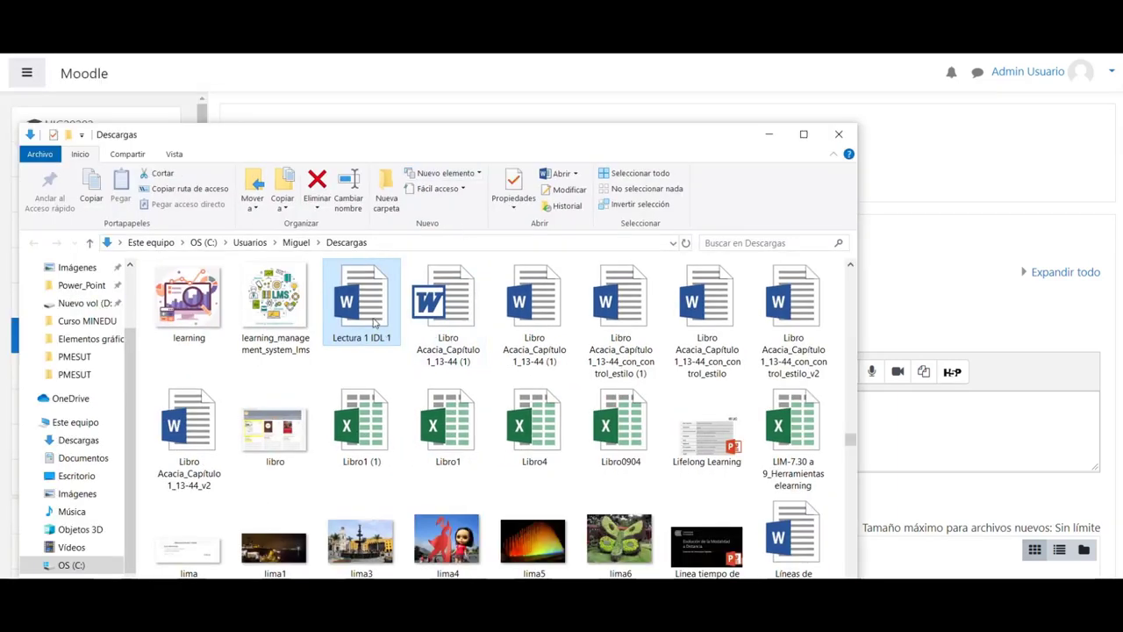
double_click(369, 345)
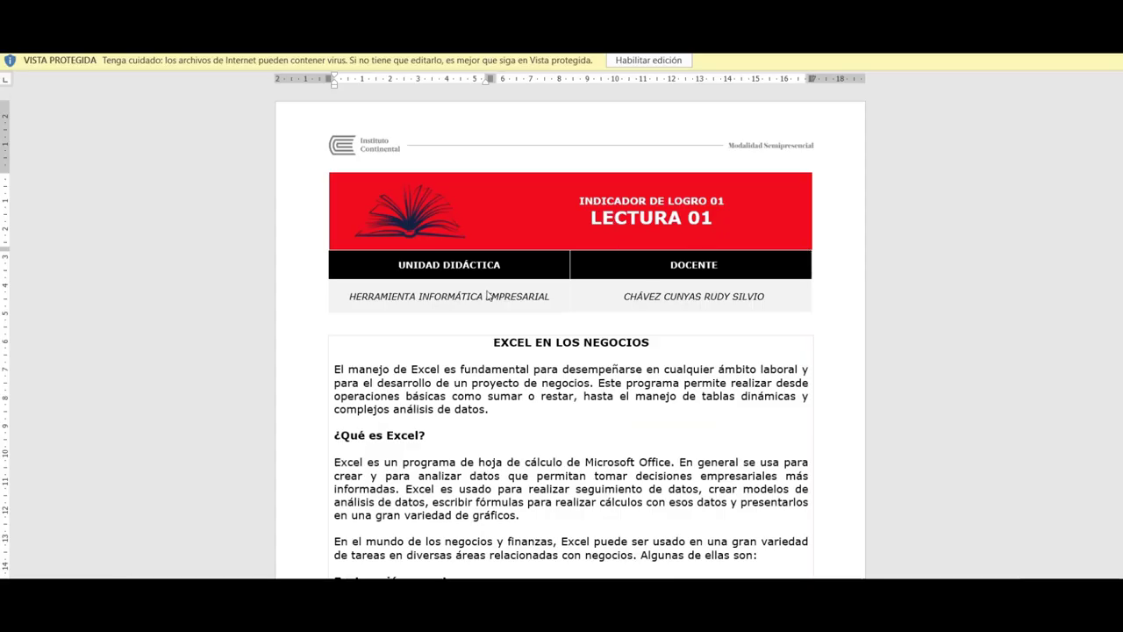
scroll(639, 293, down, 3)
scroll(639, 293, down, 2)
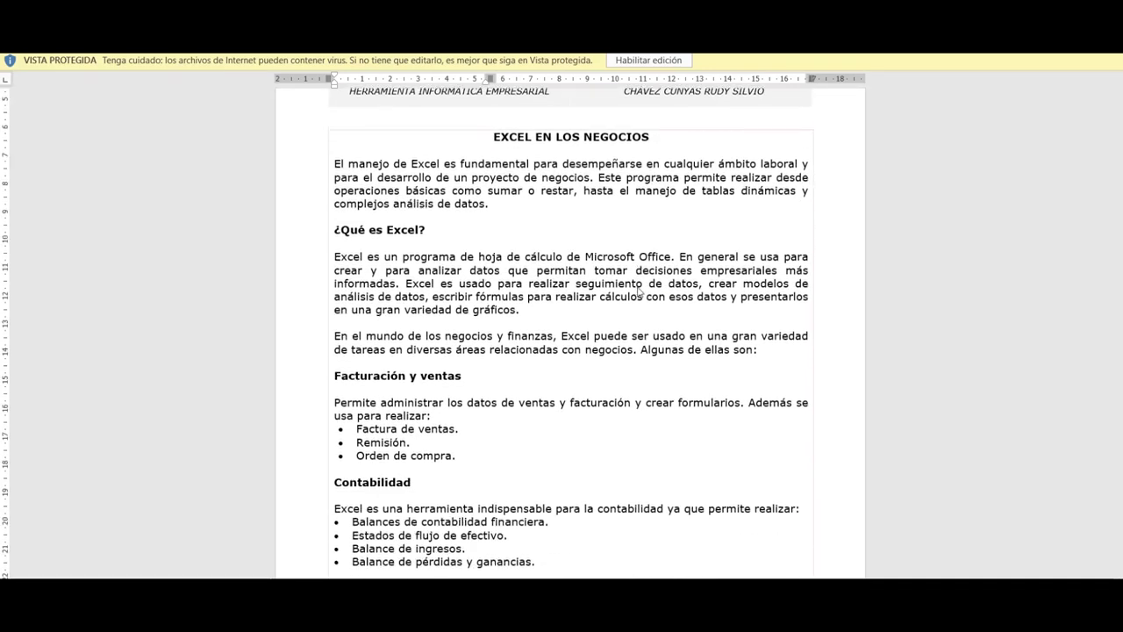
Switch back to the Moodle form in Chrome and complete the resource name as "Lectura: Excel en los negocios"
key(alt+Tab)
key(Tab)
key(Tab)
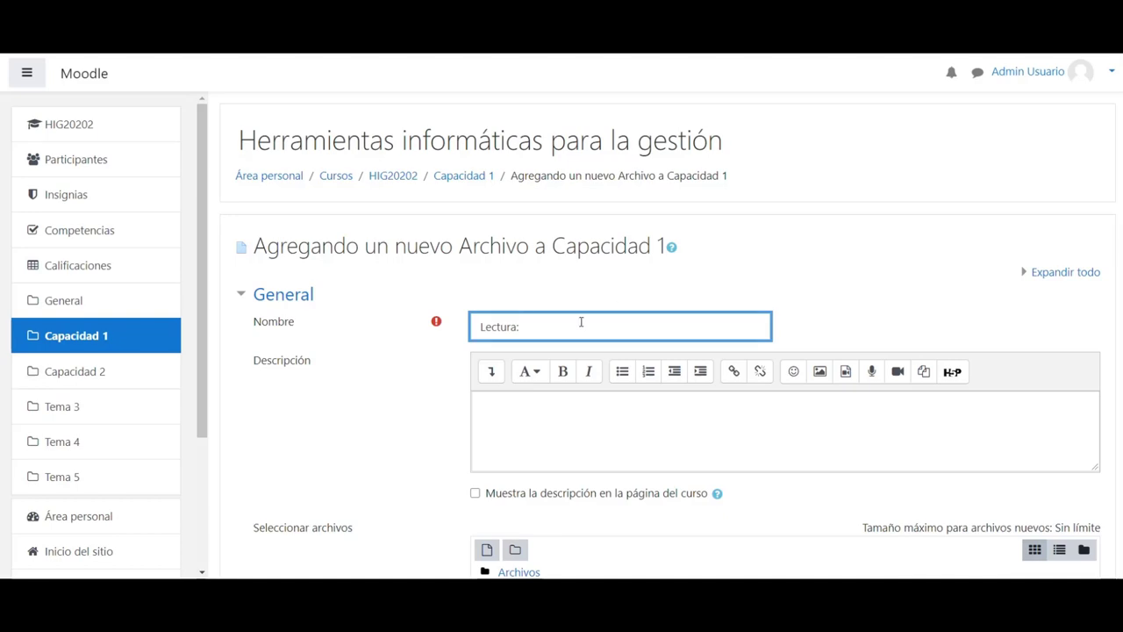
text(Excel en los negocios)
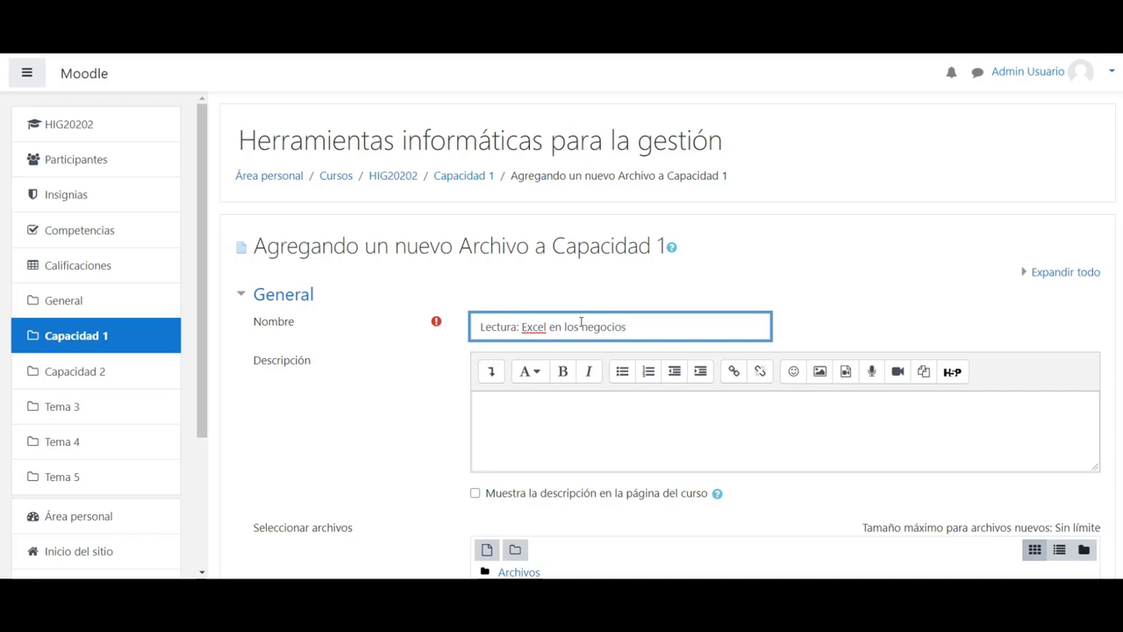
drag(523, 326, 638, 326)
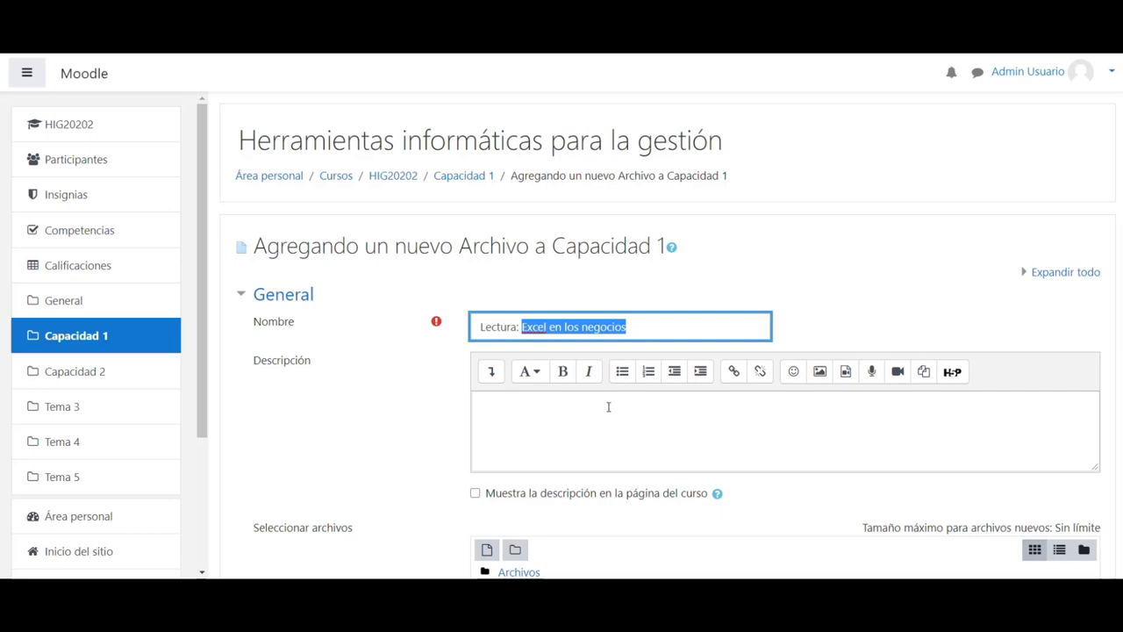
Upload "Lectura 1 IDL 1" from the Descargas folder in File Explorer to the file resource, and save it, returning to the course
scroll(595, 435, down, 4)
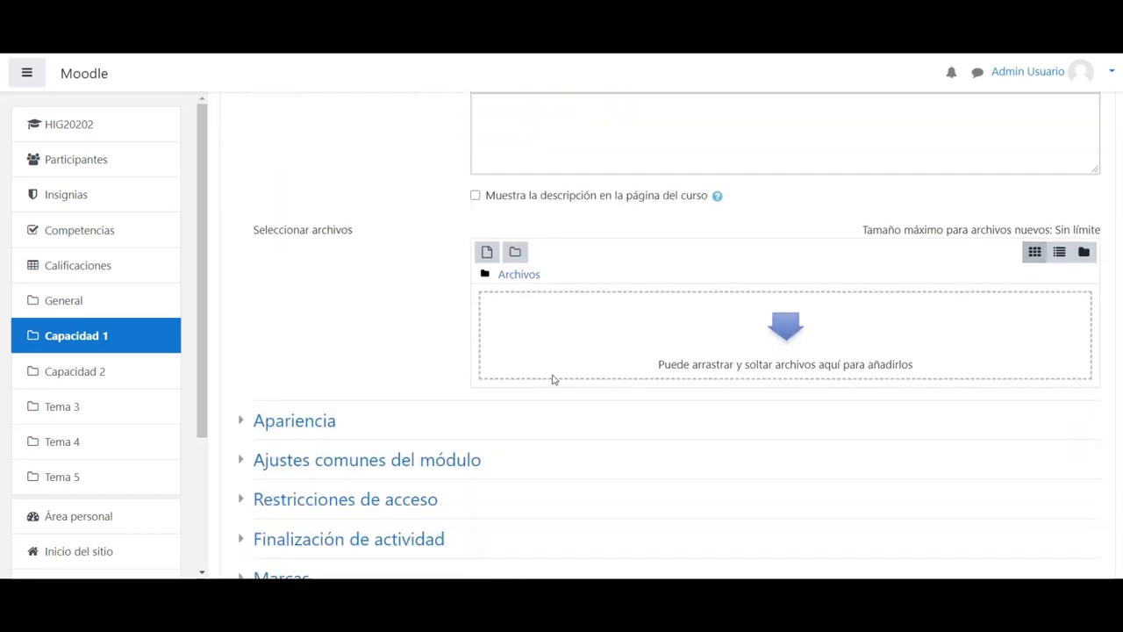
key(alt+Tab)
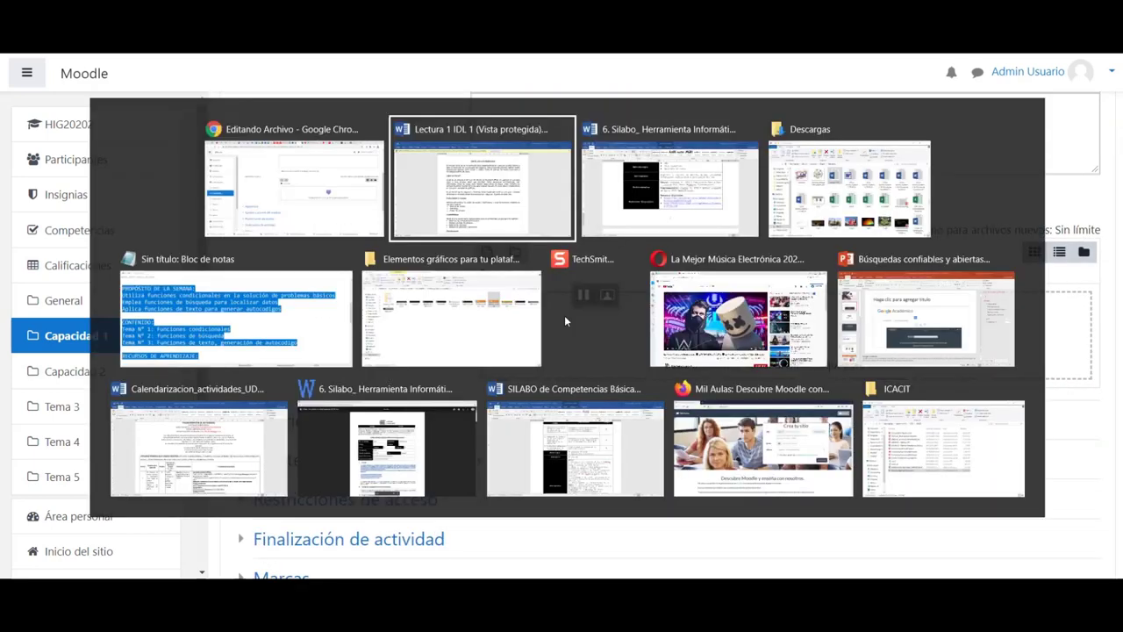
key(Tab)
key(Tab)
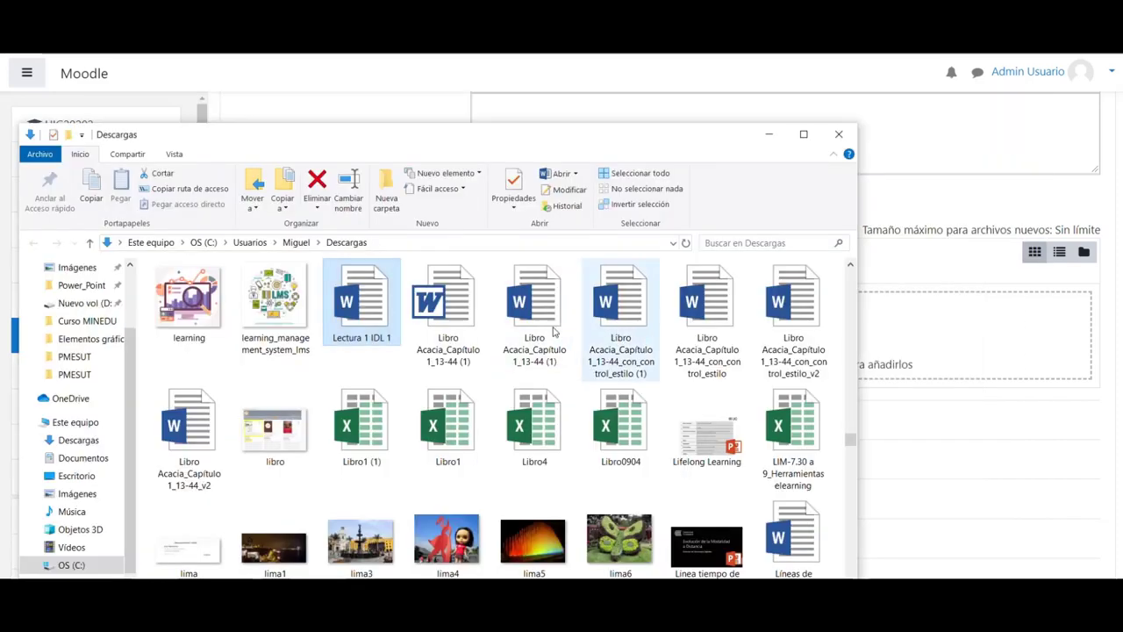
drag(372, 296, 952, 351)
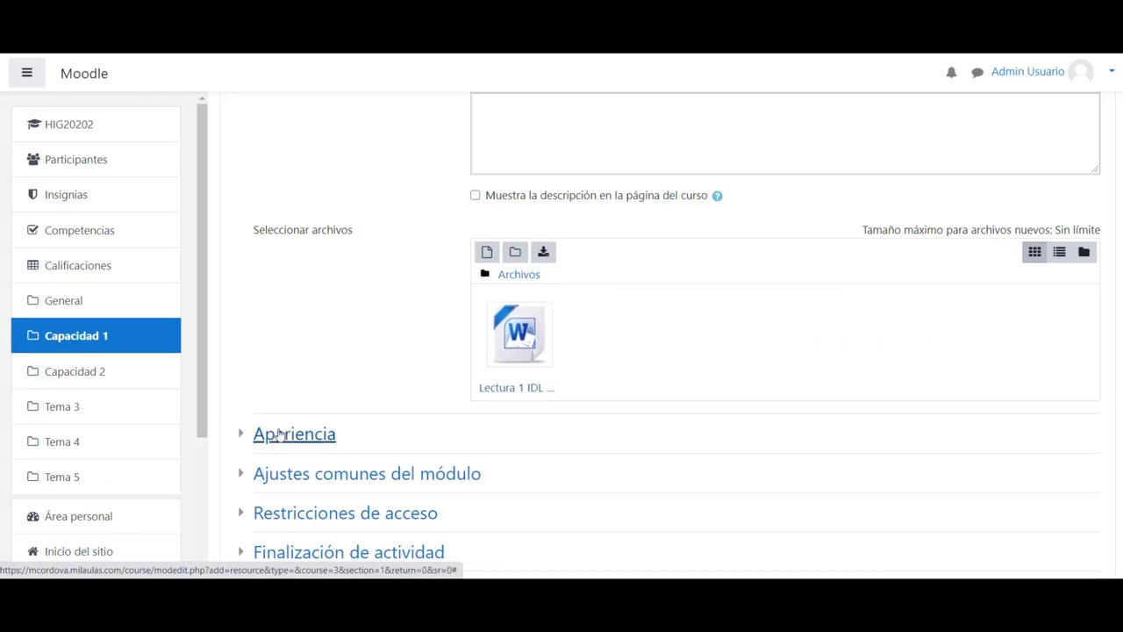
scroll(323, 427, down, 3)
click(539, 407)
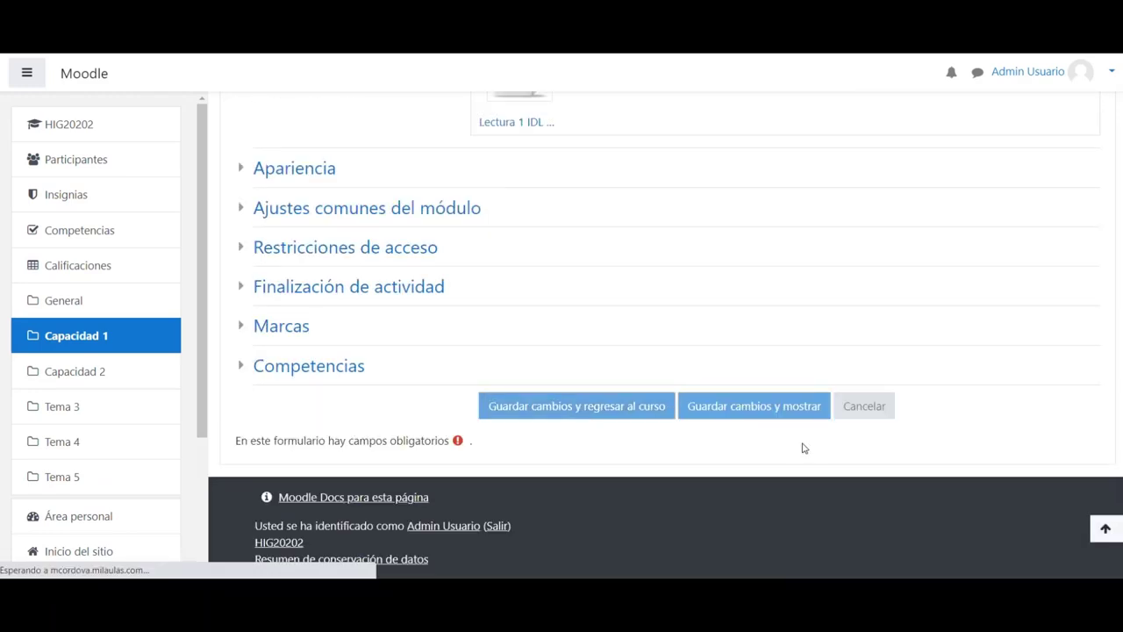
Indent the resource "Lectura: Excel en los negocios" one level to the right in Capacidad 1
scroll(805, 447, down, 2)
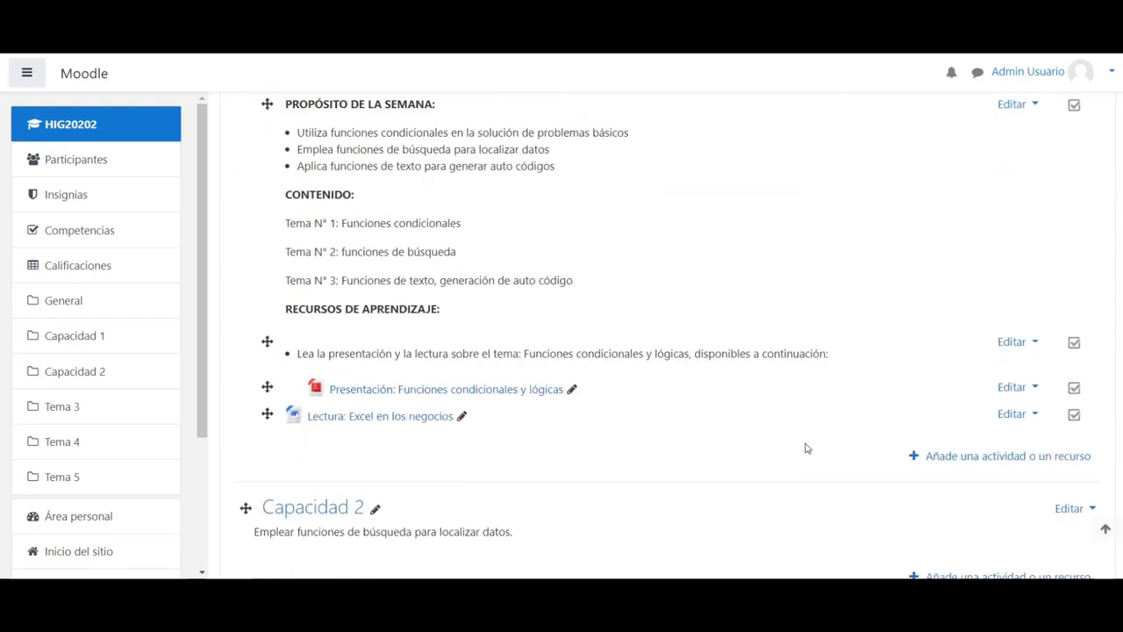
click(1035, 414)
click(976, 463)
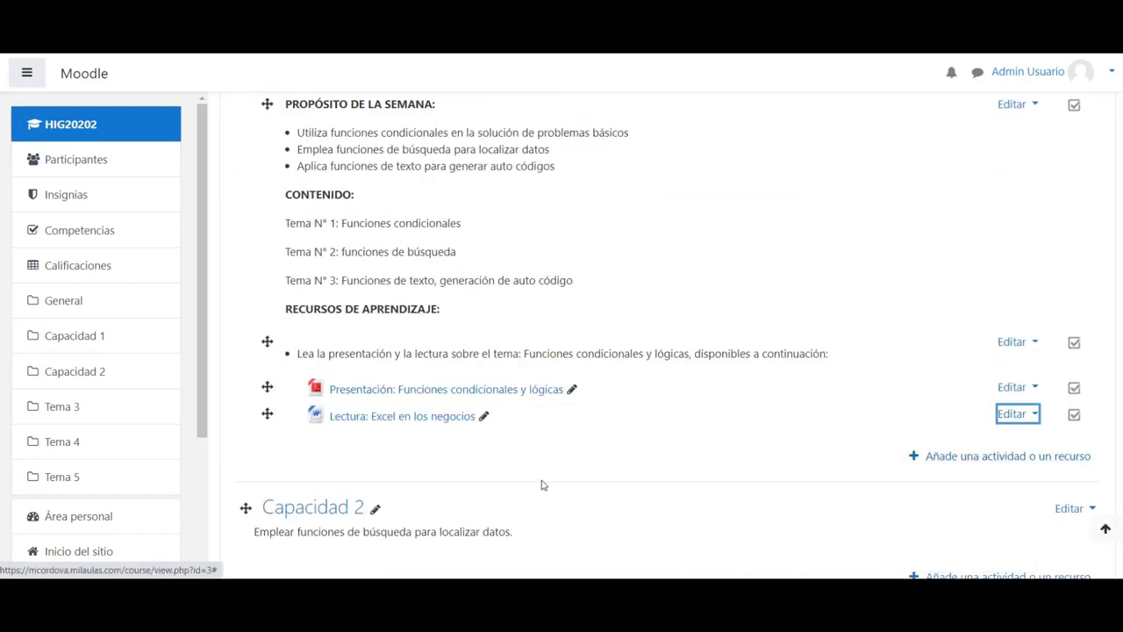
Add a folder resource to Capacidad 1 and name it "Materiales sobre las funciones condicionales y lógicas"
scroll(373, 451, down, 2)
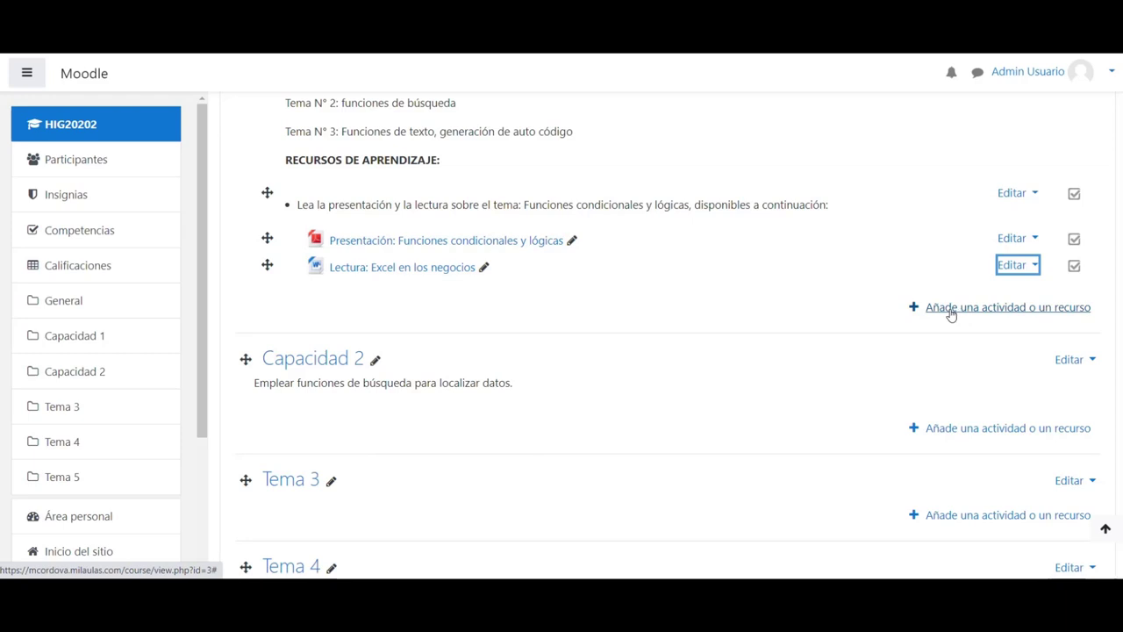
click(1006, 309)
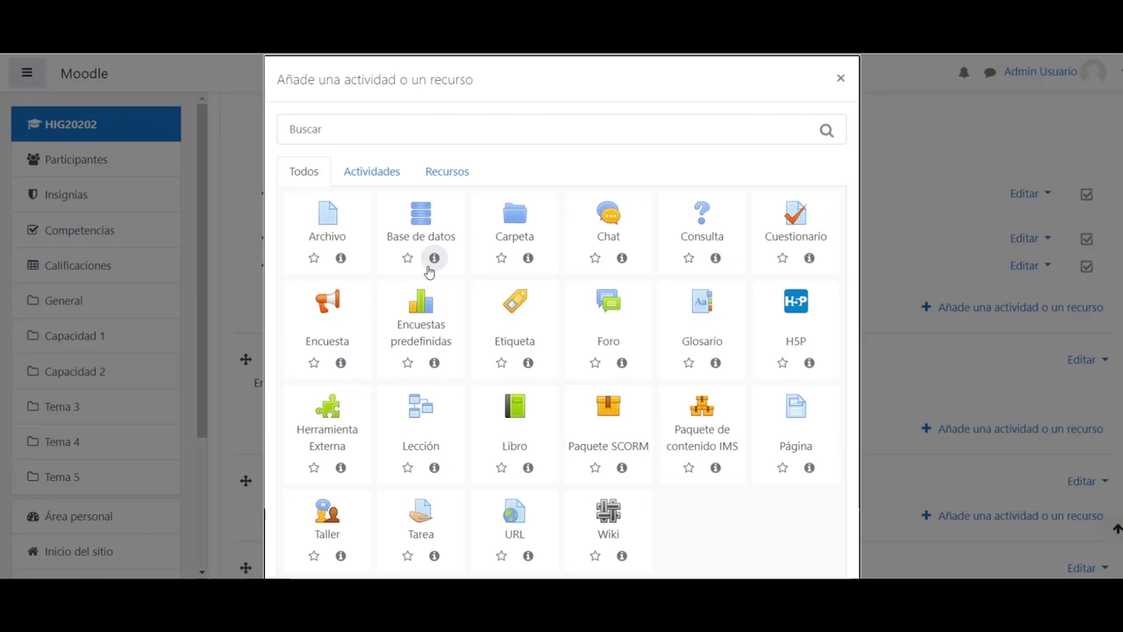
click(443, 174)
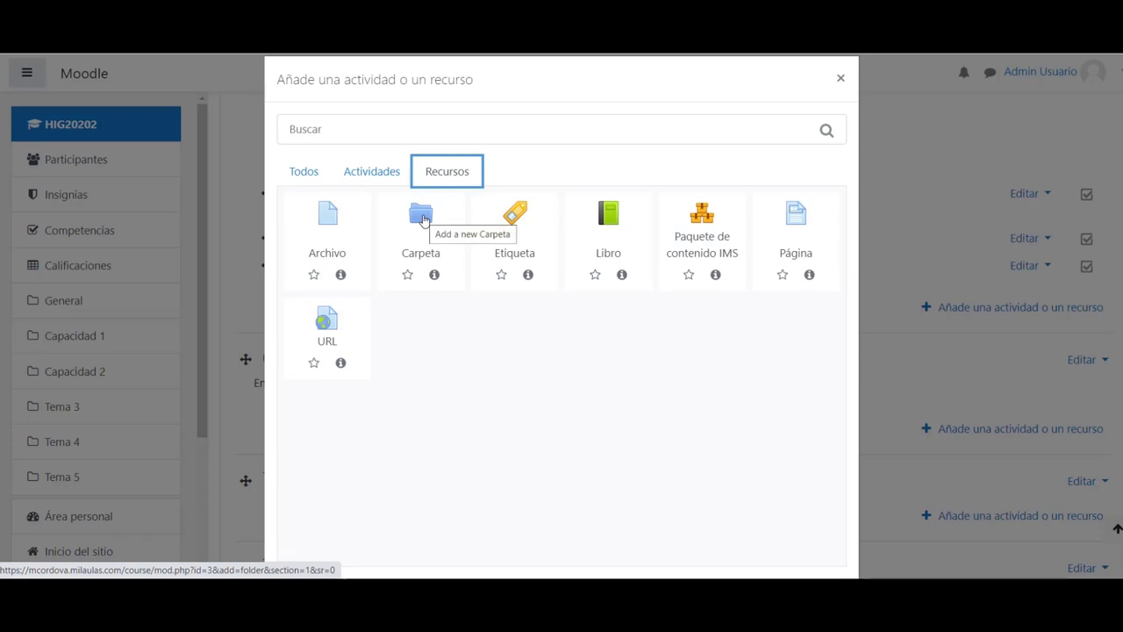
click(421, 217)
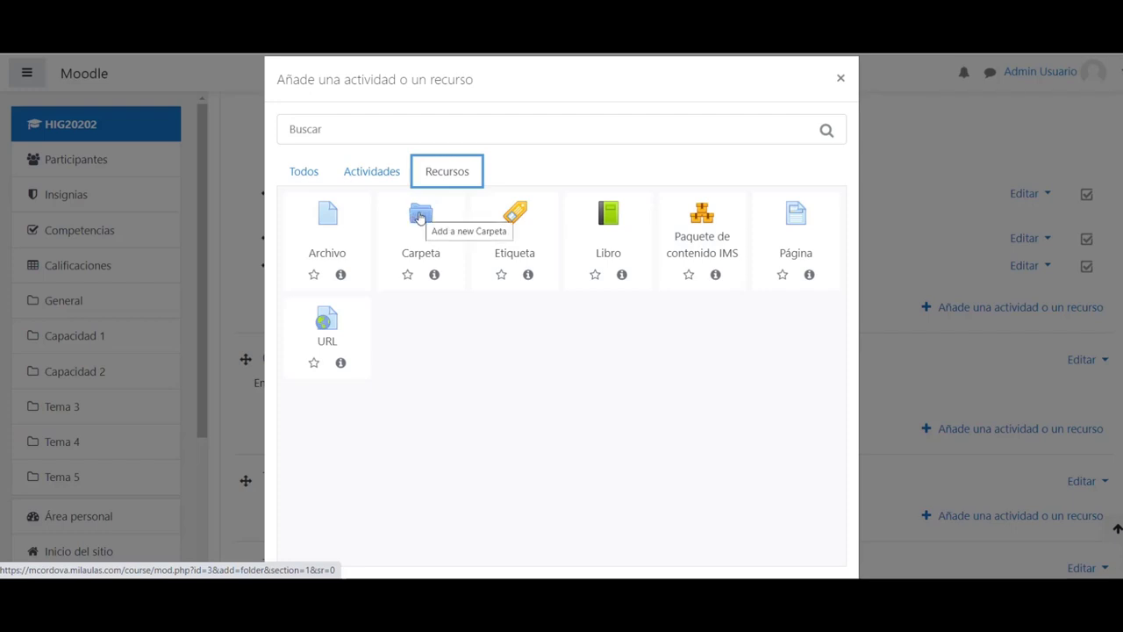
click(420, 217)
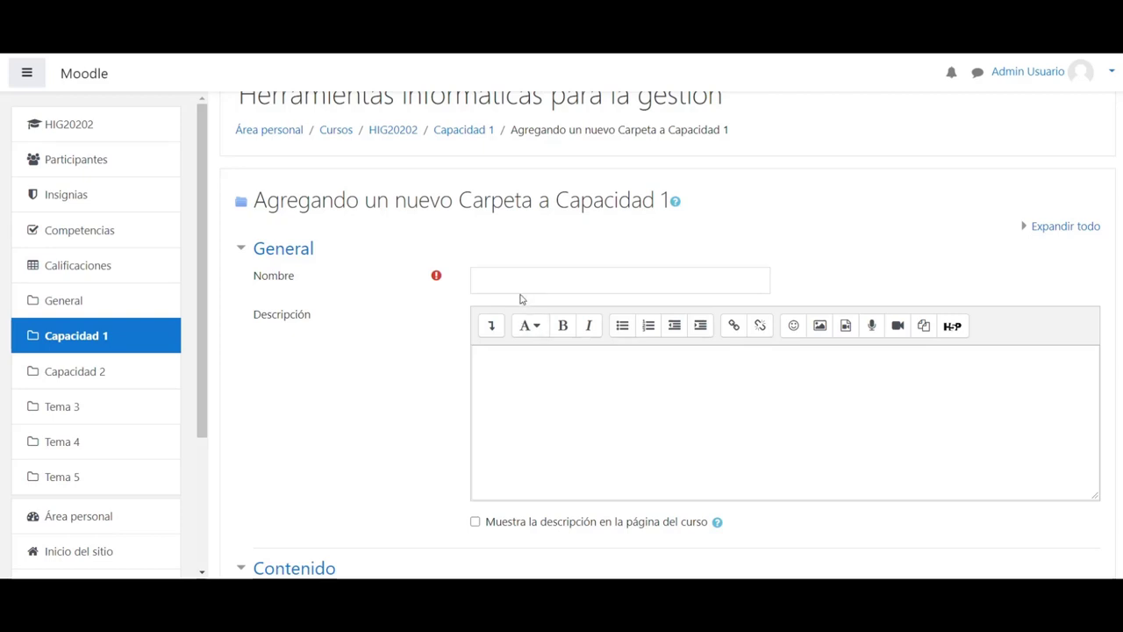
click(519, 283)
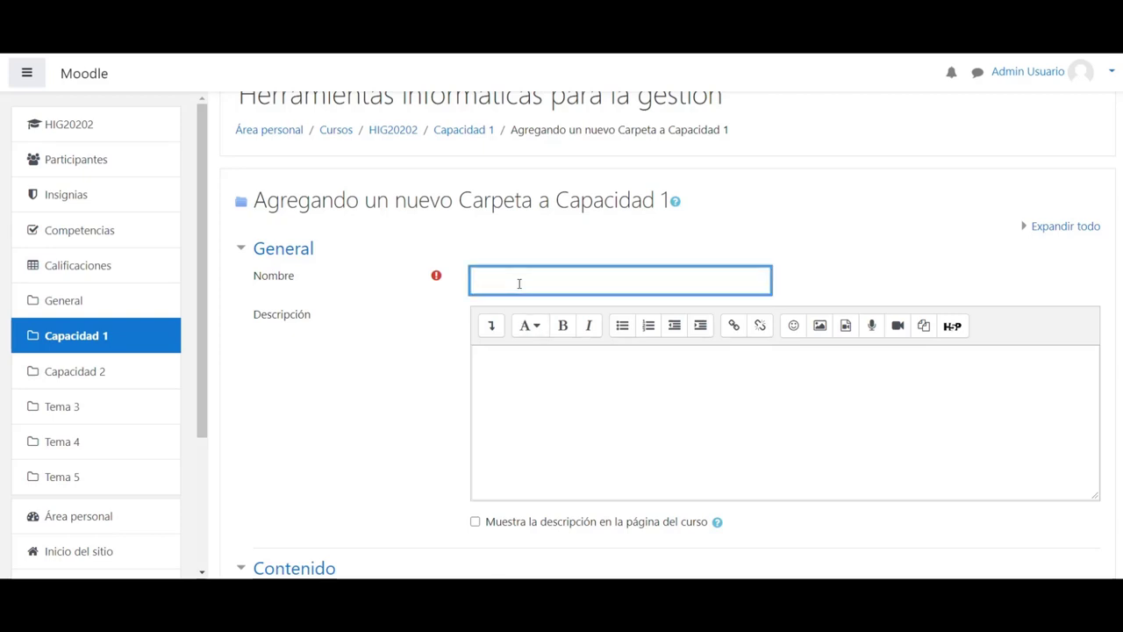
text(Materiales sobre las funcione)
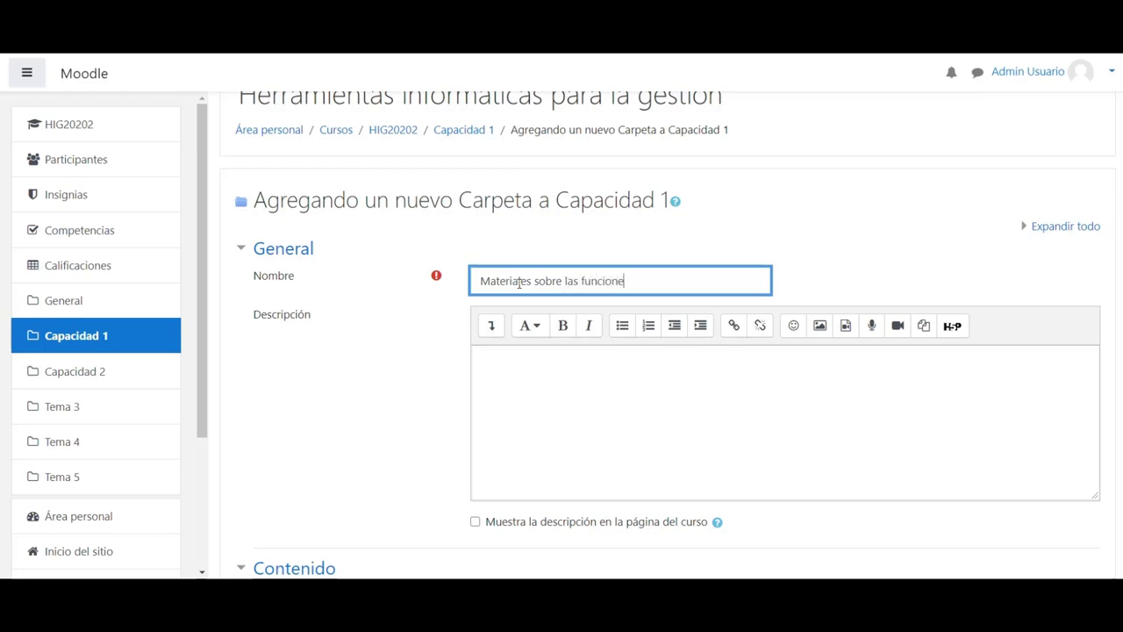
text(s condicionales y lógicas)
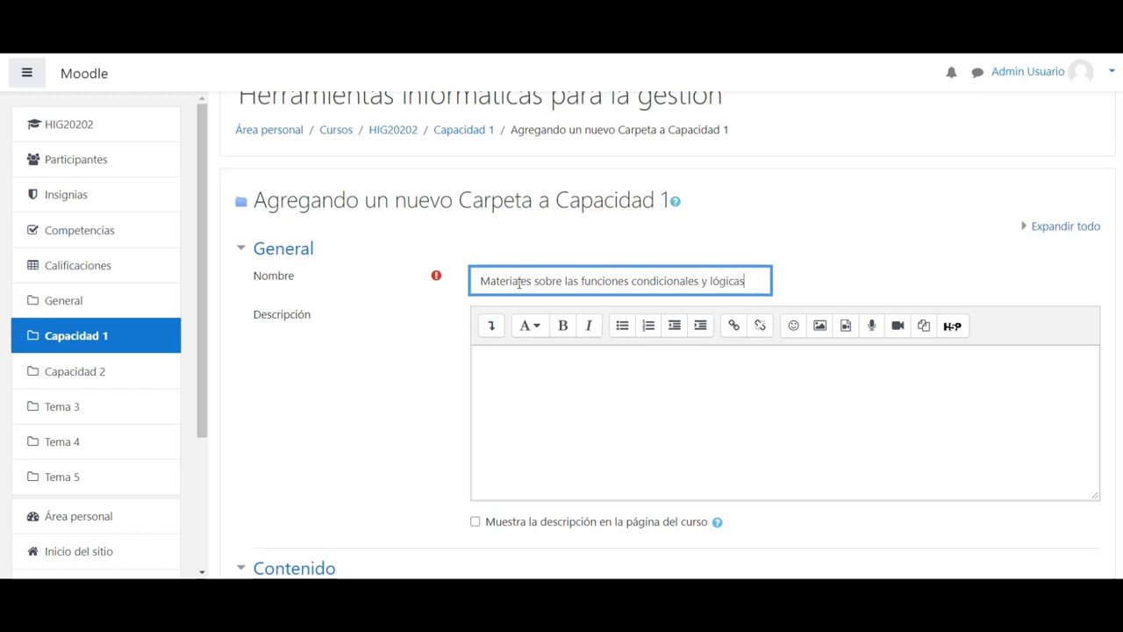
scroll(550, 323, down, 3)
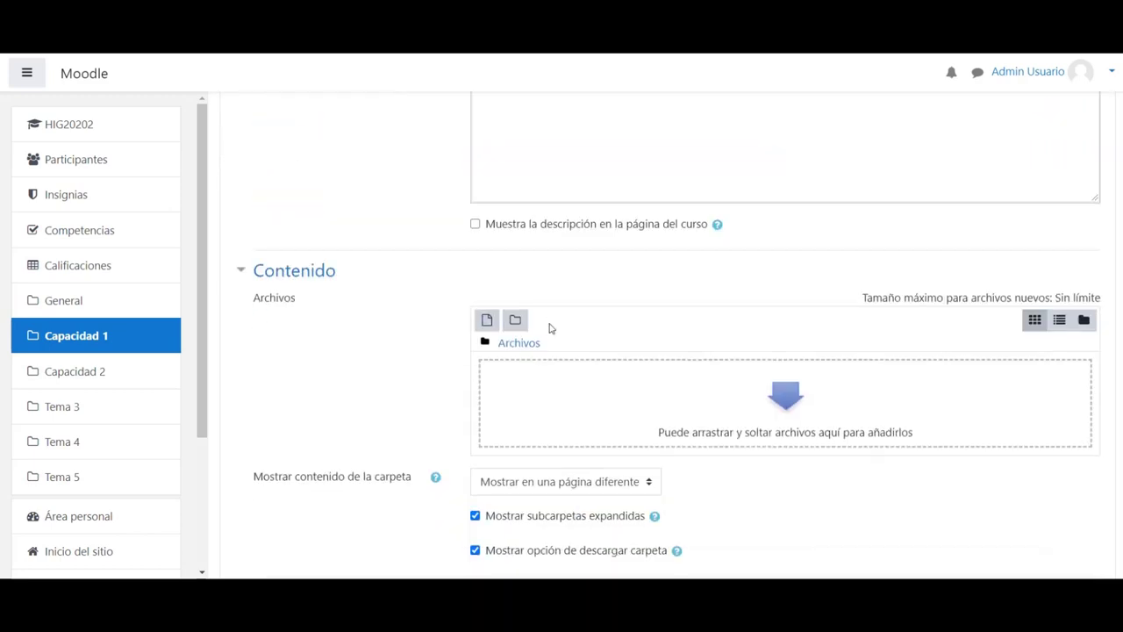
Upload "TEMA_01_FUNCIONES CONDICIONALES Y LÓGICAS.pdf" and "Lectura 1 IDL 1.docx" to the new folder's files
scroll(550, 326, down, 1)
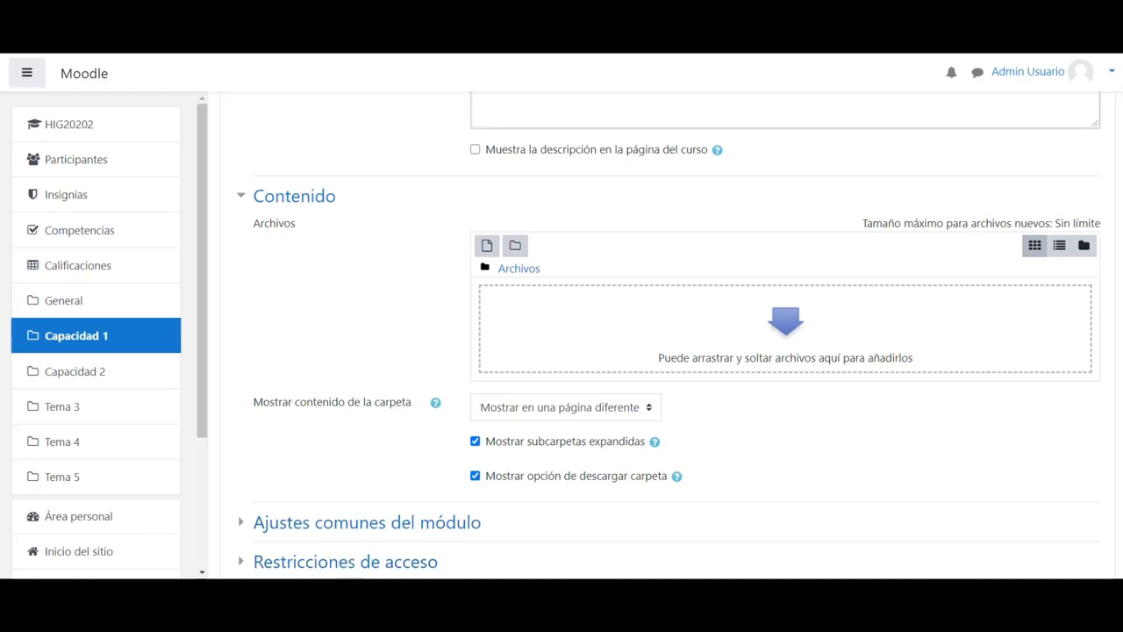
drag(474, 575, 557, 319)
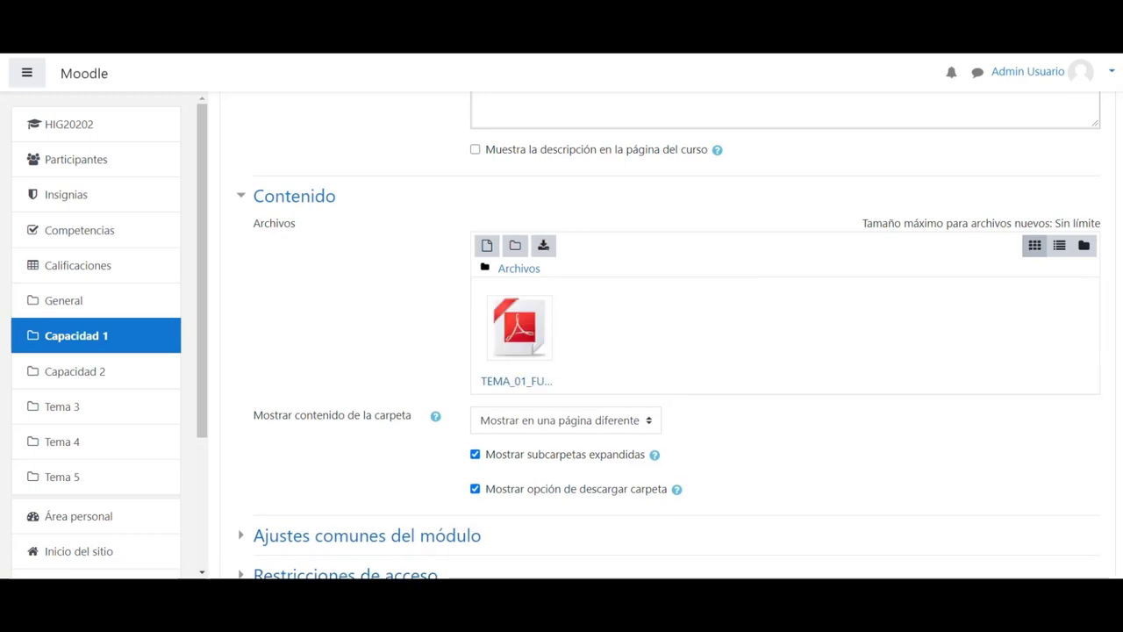
drag(474, 575, 647, 319)
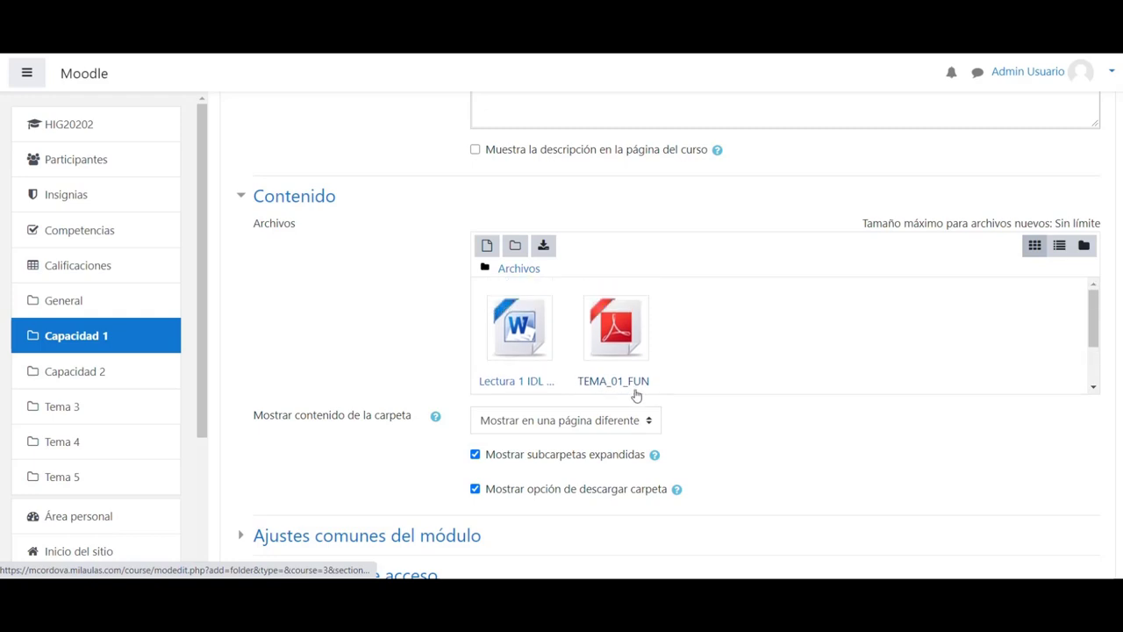
Save the folder with its contents shown on a different page, return to the course, and indent the folder one level to the right
scroll(752, 447, down, 3)
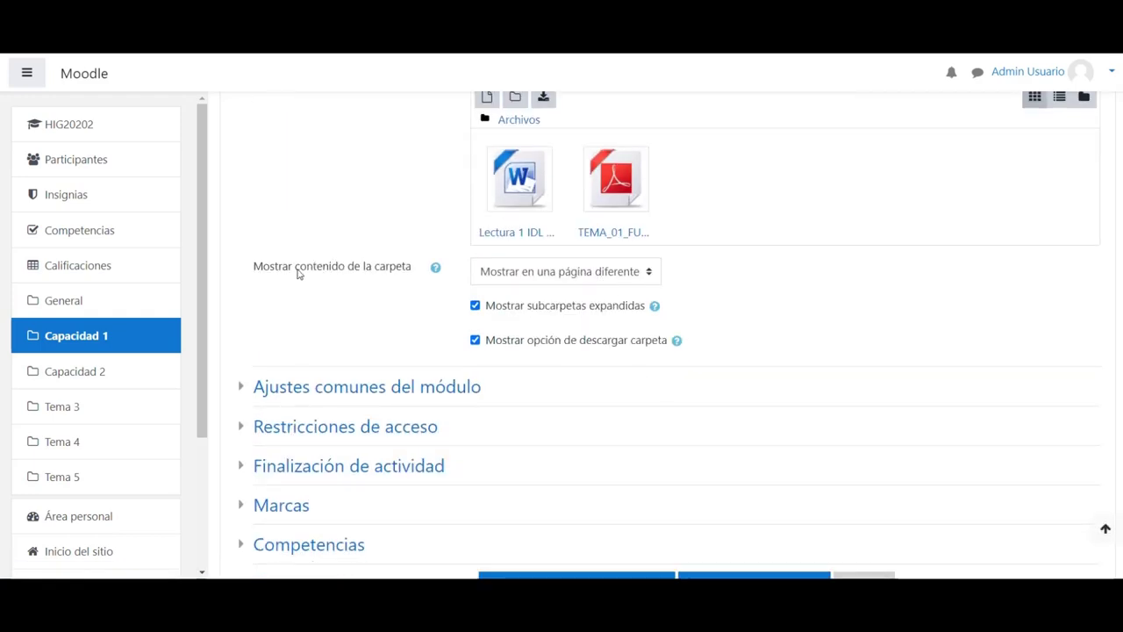
click(531, 273)
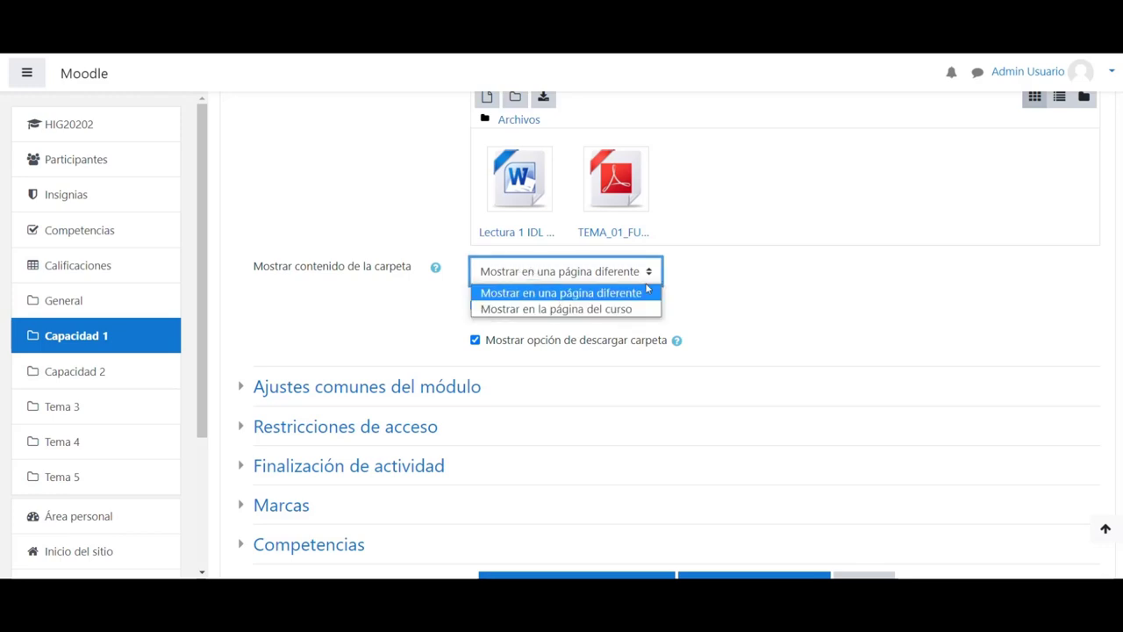
click(718, 299)
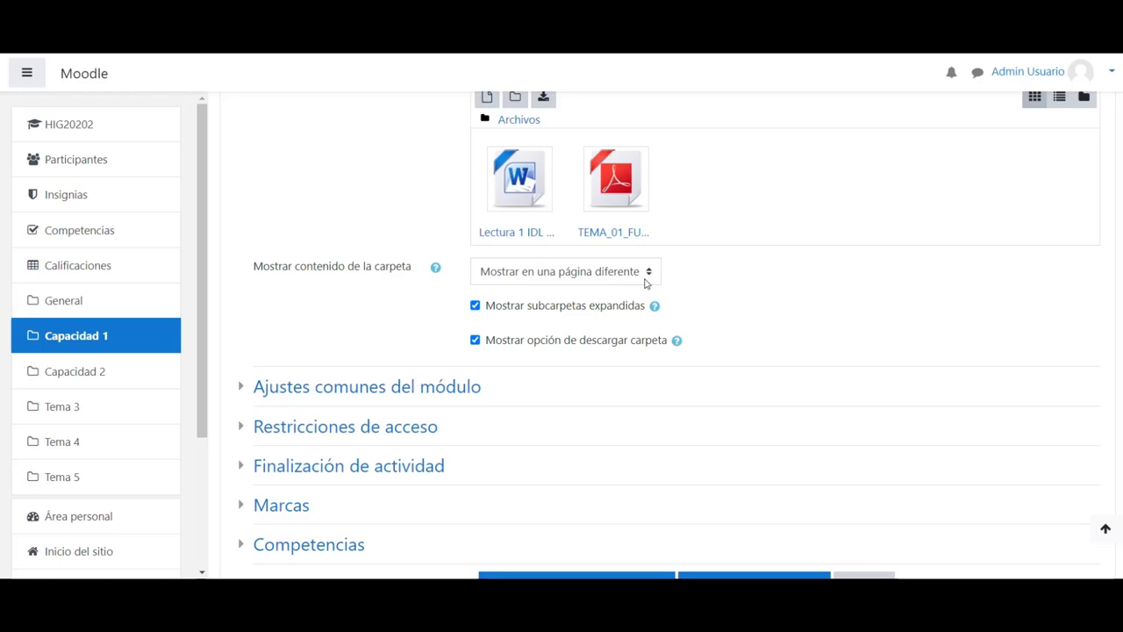
scroll(716, 299, down, 2)
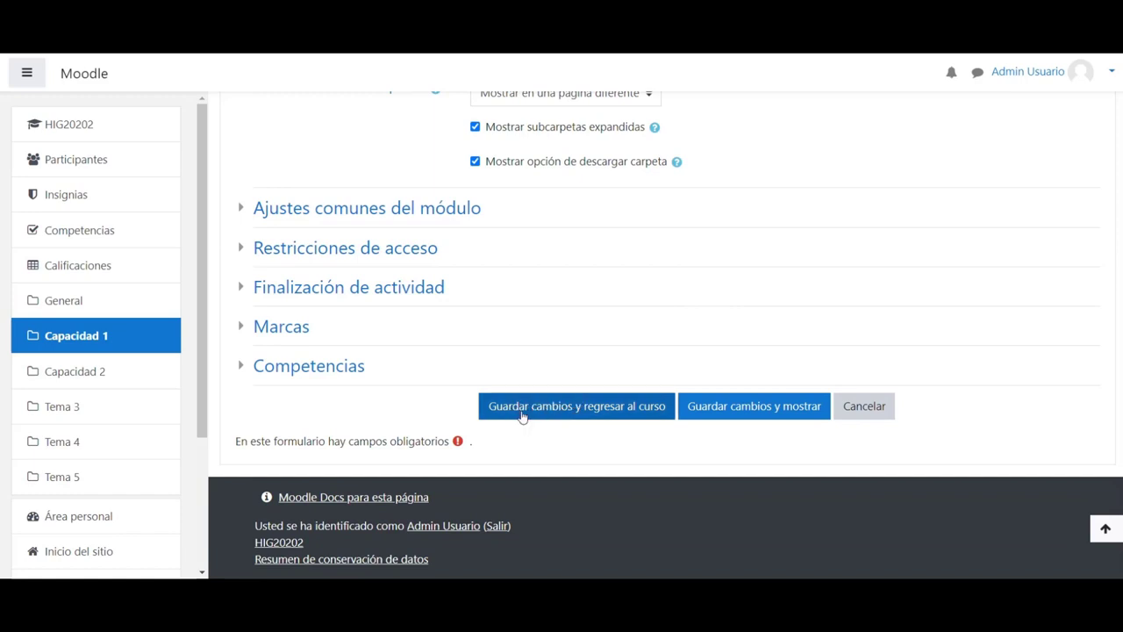
click(612, 416)
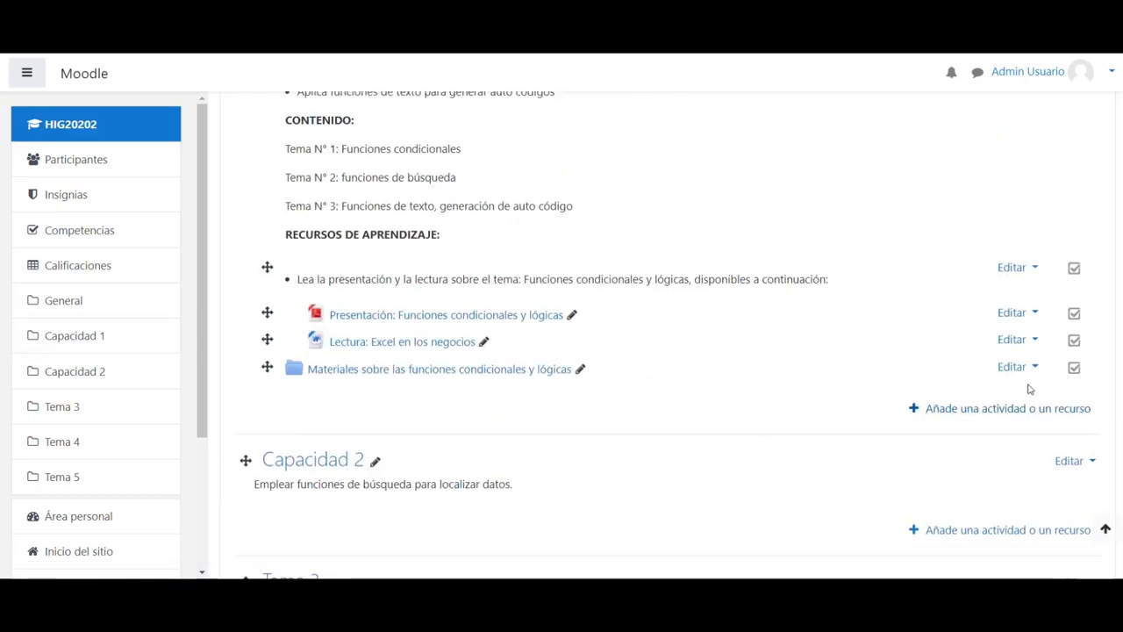
click(1025, 378)
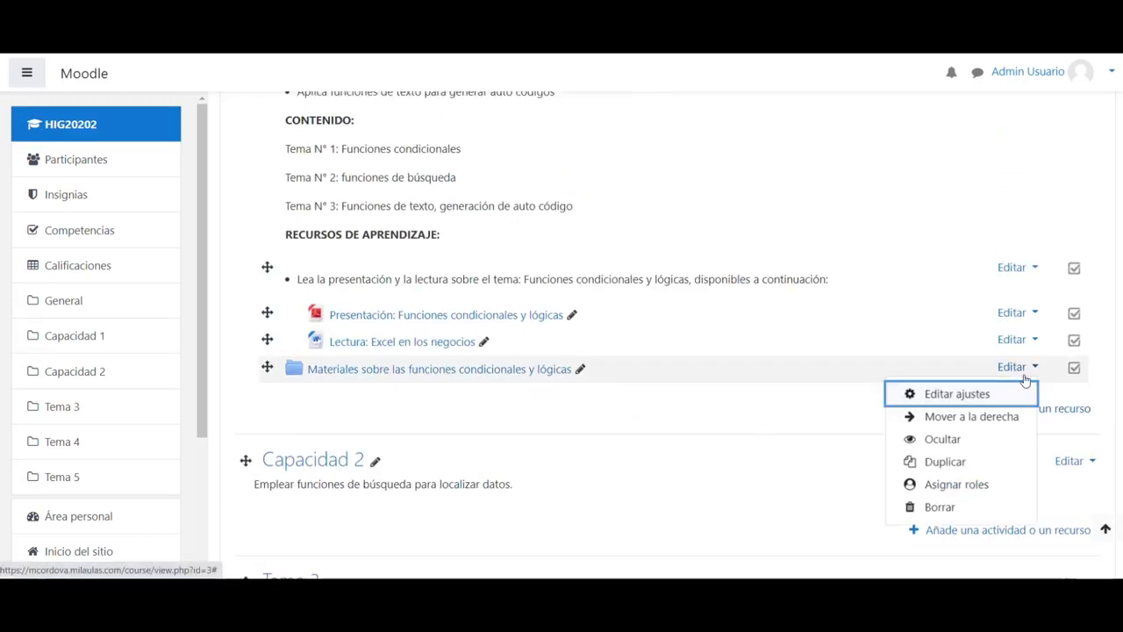
click(979, 418)
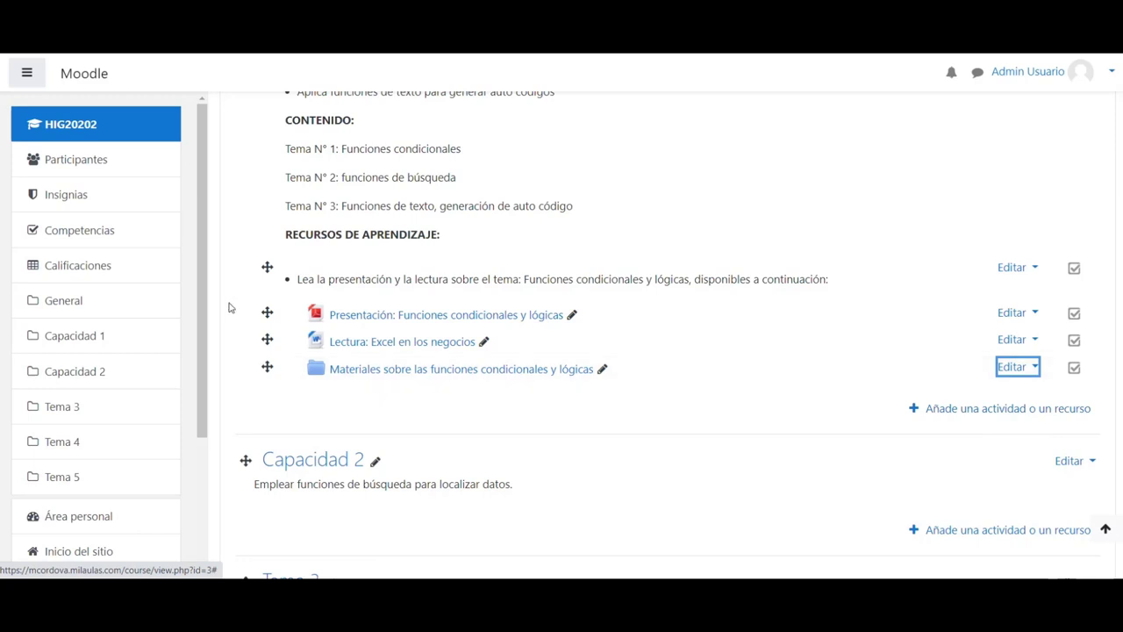
Open the presentation, the reading and the materials folder in Capacidad 1 to check them, and return to the course page
click(394, 316)
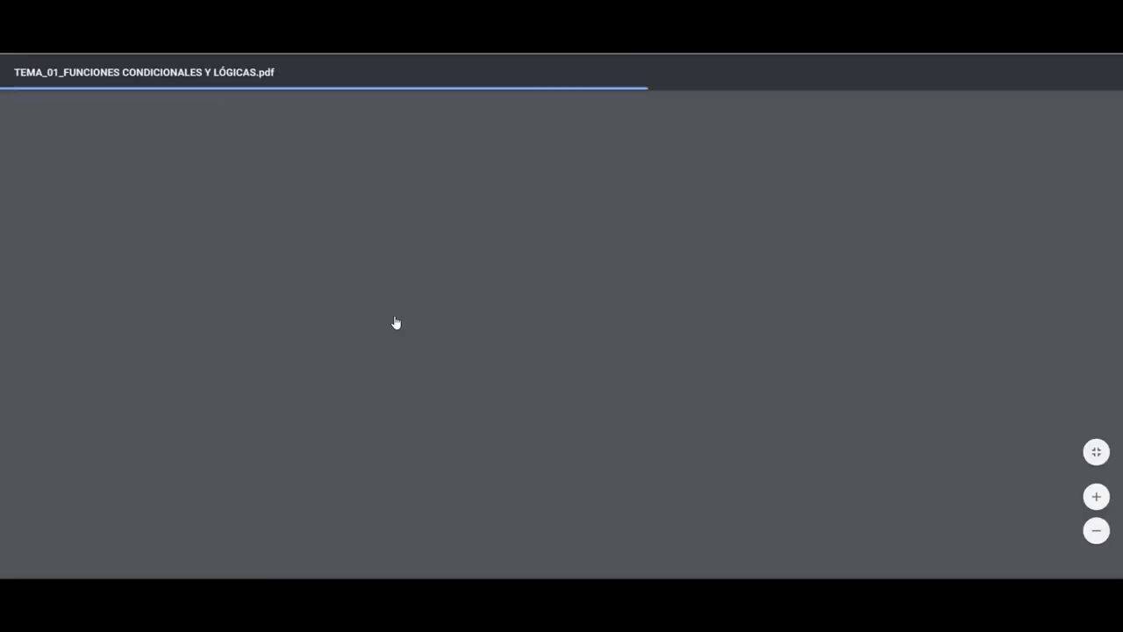
scroll(396, 321, down, 3)
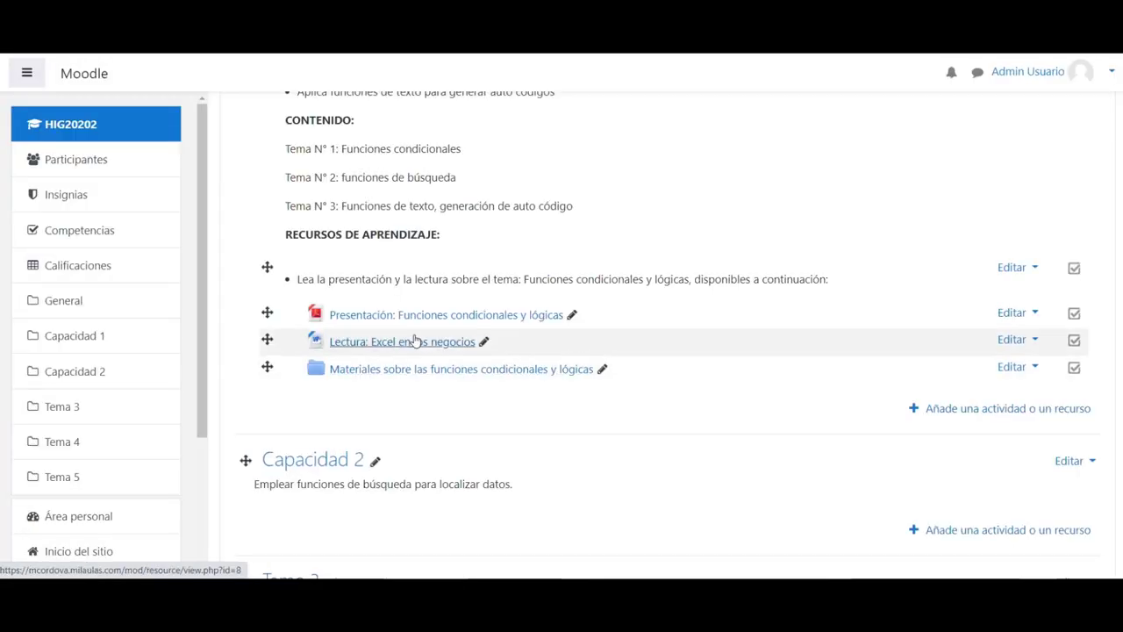
click(400, 342)
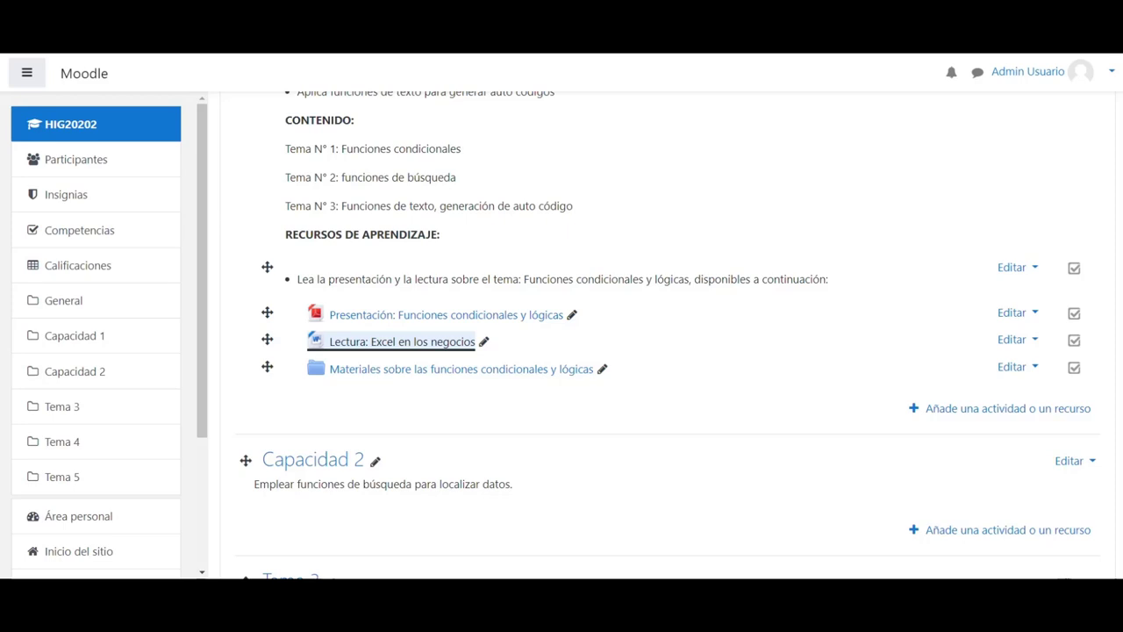
click(363, 375)
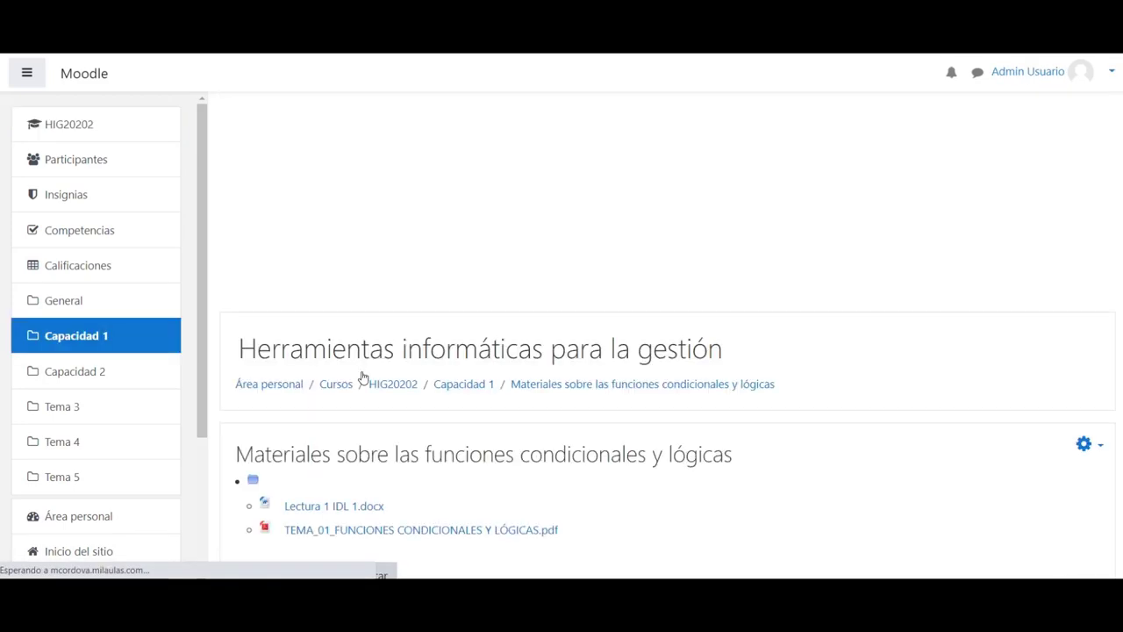
scroll(363, 376, down, 1)
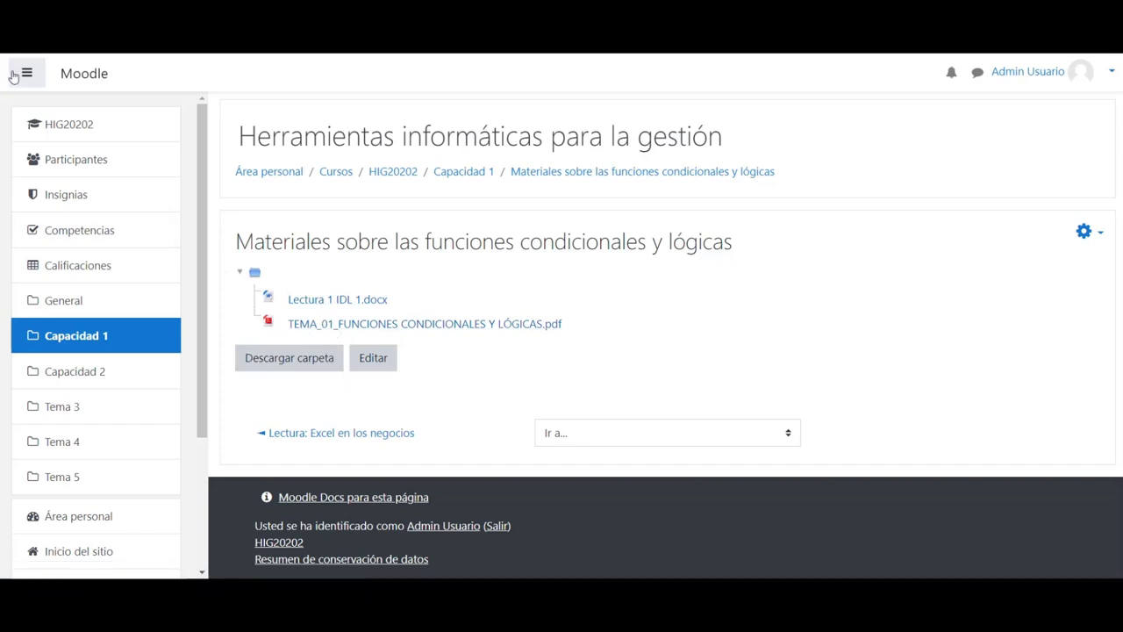
key(alt+Left)
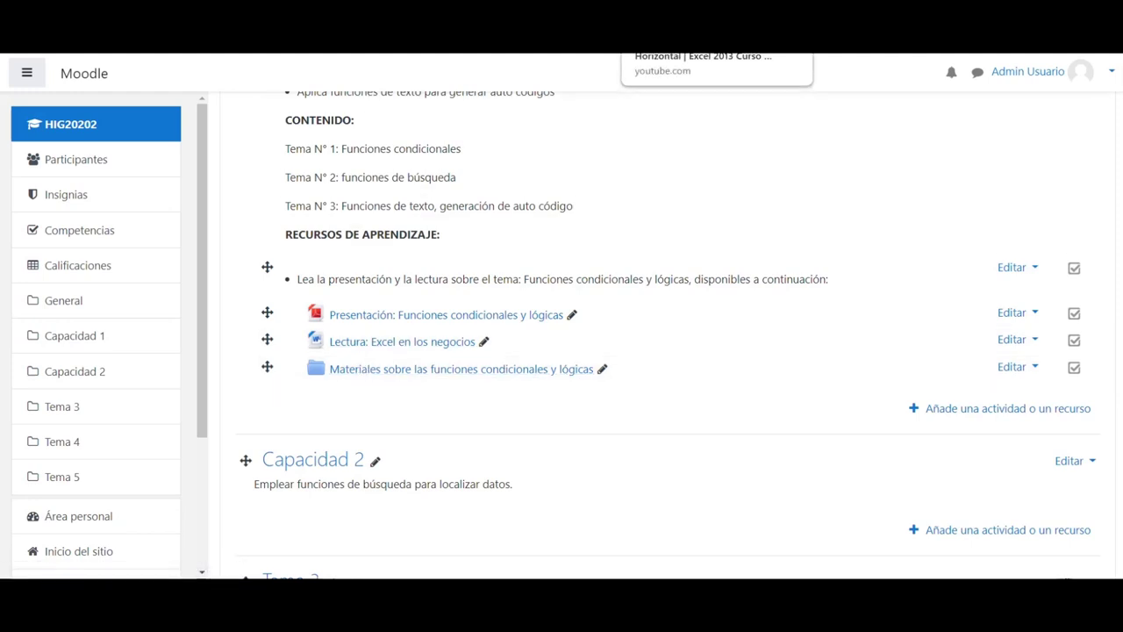
Look at the YouTube video on the BUSCARH function, return to the Moodle course, and review the existing label in Capacidad 1
click(702, 44)
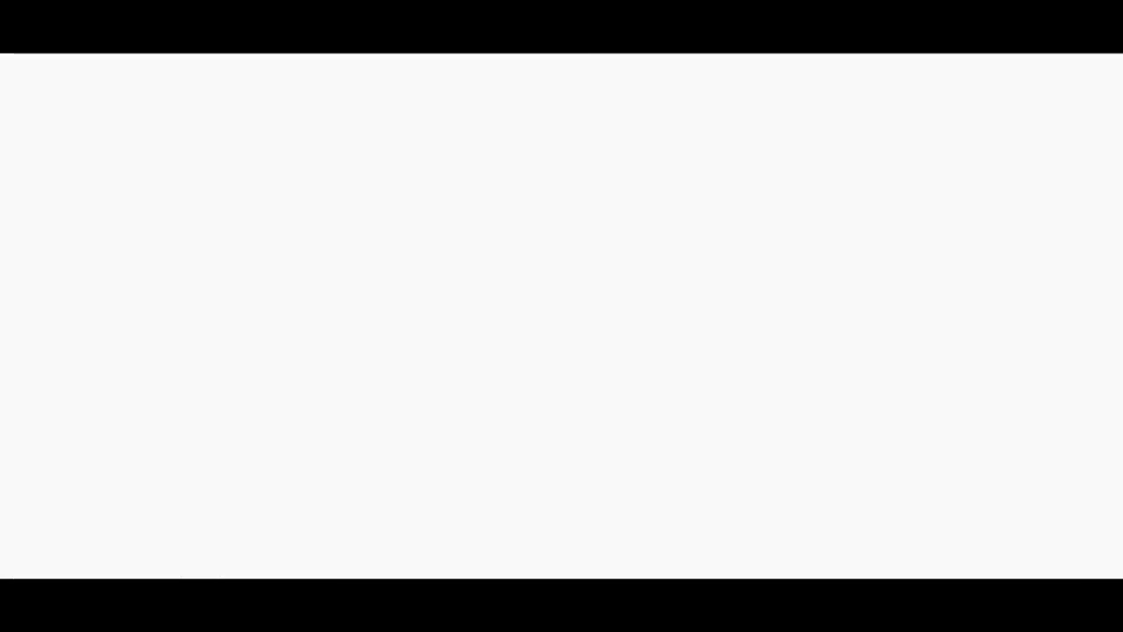
click(90, 323)
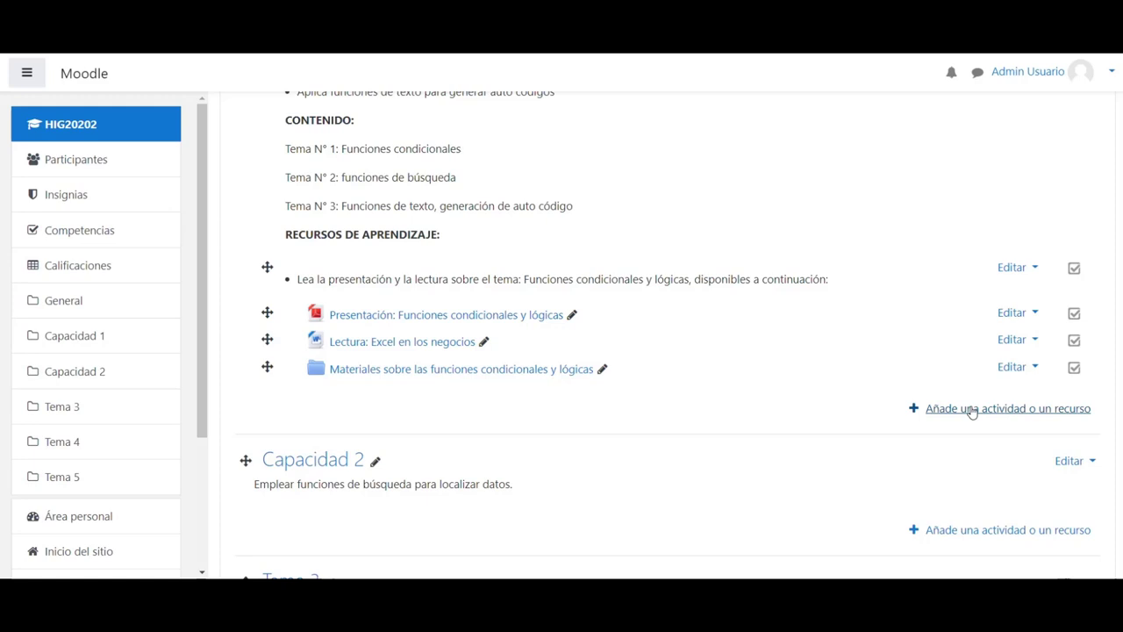
drag(313, 279, 830, 289)
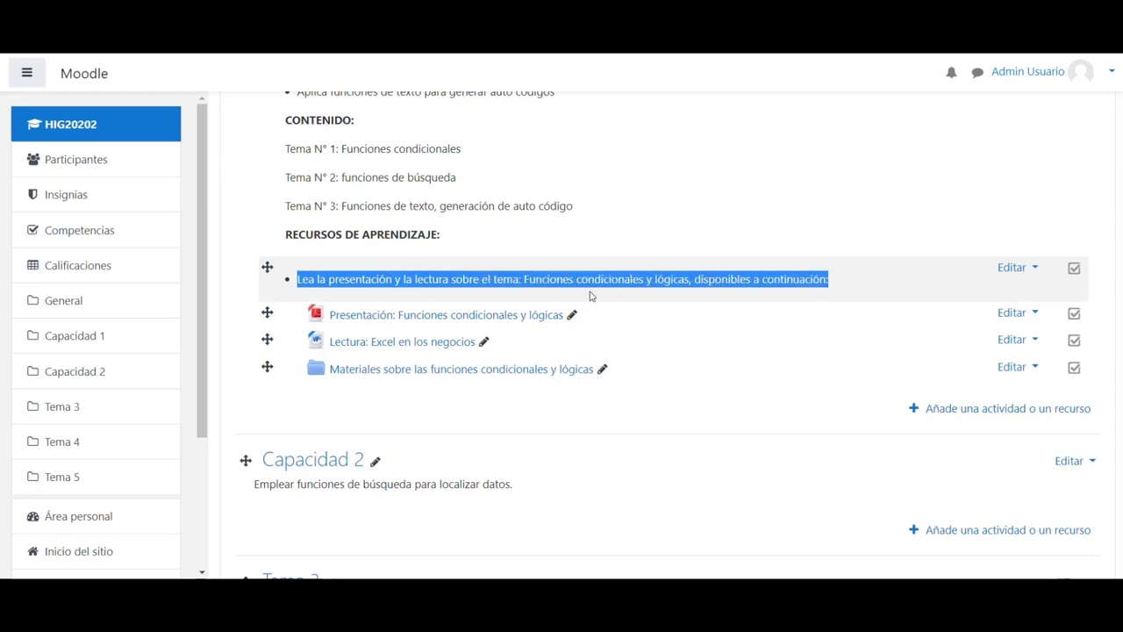
Add a label to Capacidad 1 and begin its text as a bulleted item reading "Visualice el siguiente vídeo"
click(957, 413)
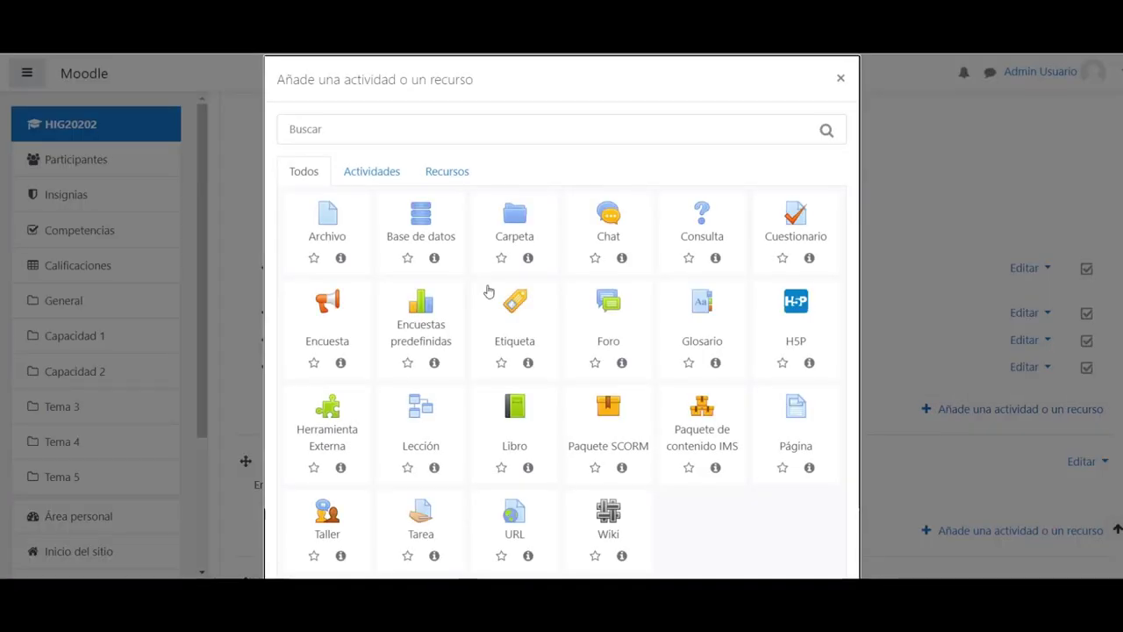
click(441, 173)
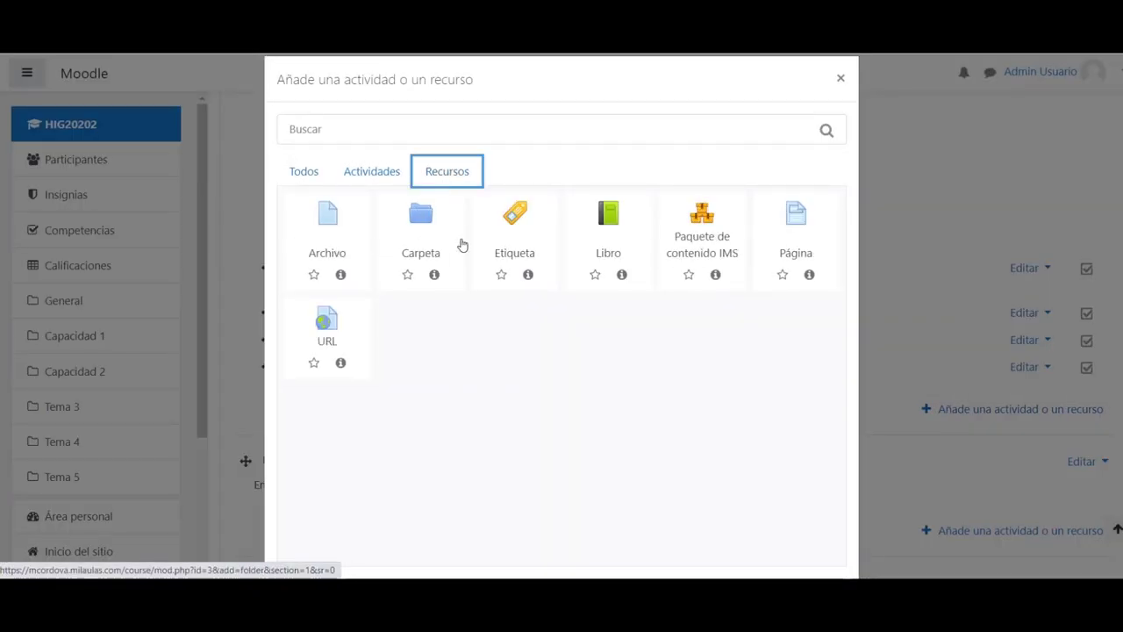
click(524, 256)
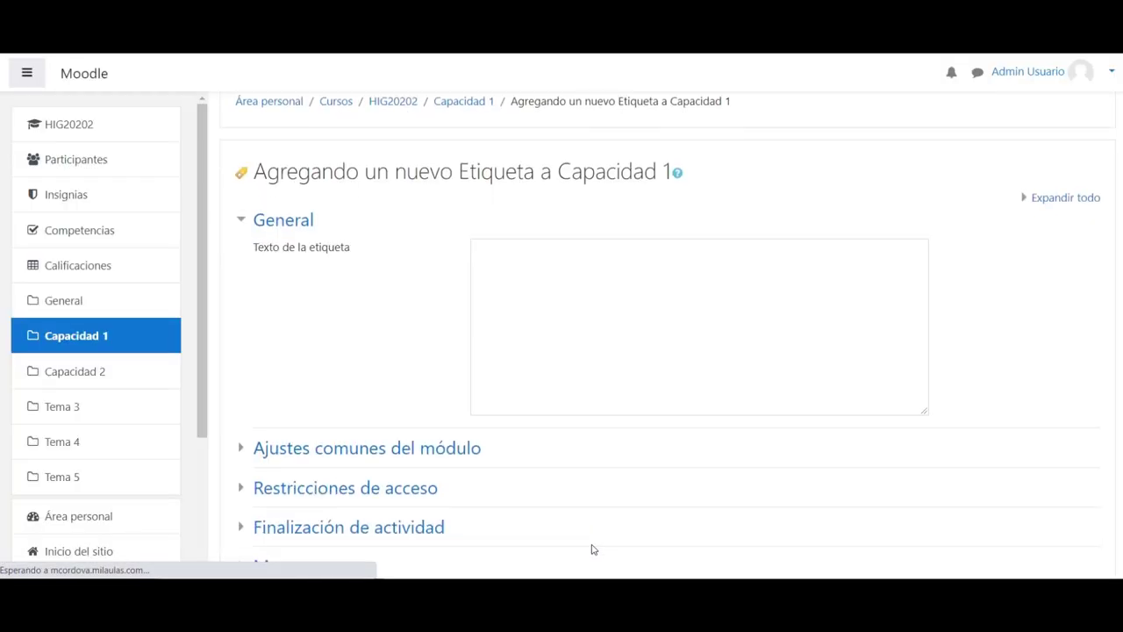
click(529, 333)
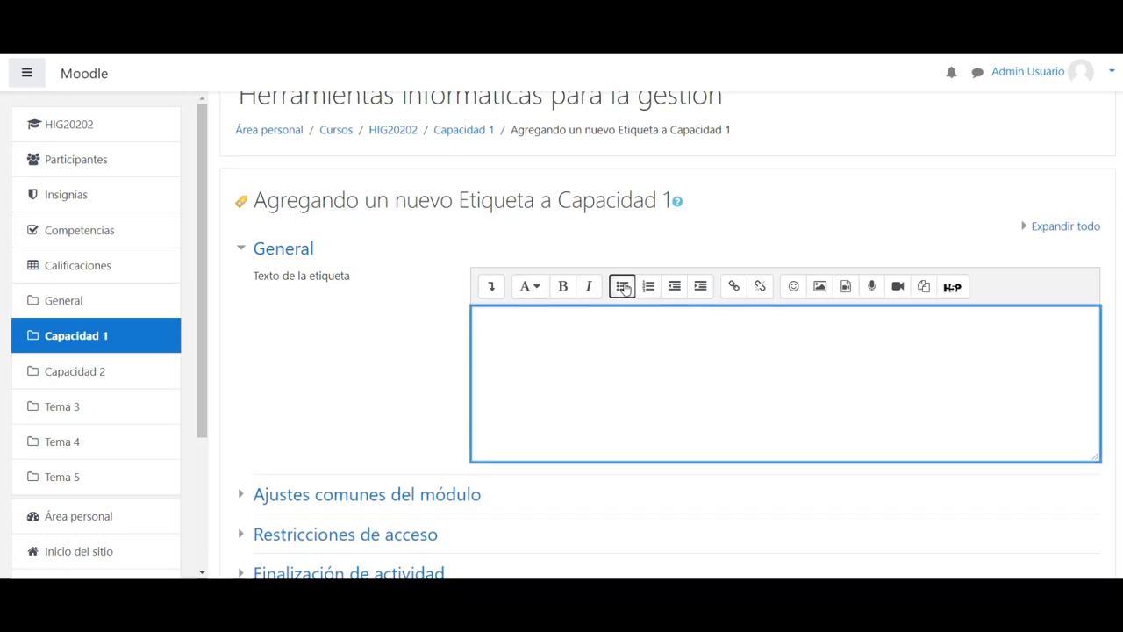
click(622, 287)
text(Visualice el s)
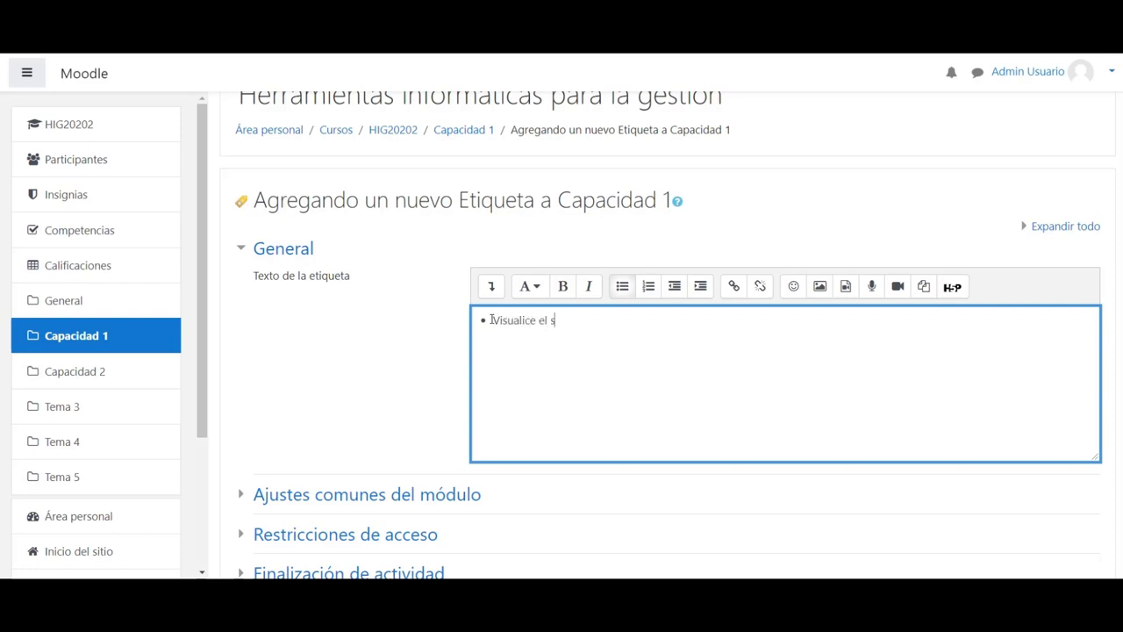
text(iguiente )
text(vi)
text(ídeo)
Check the YouTube video's title, complete the label with ": Función BucarH, que permitirá conocer el uso de esta importante función del Ms Excel", and save
key(ctrl+Tab)
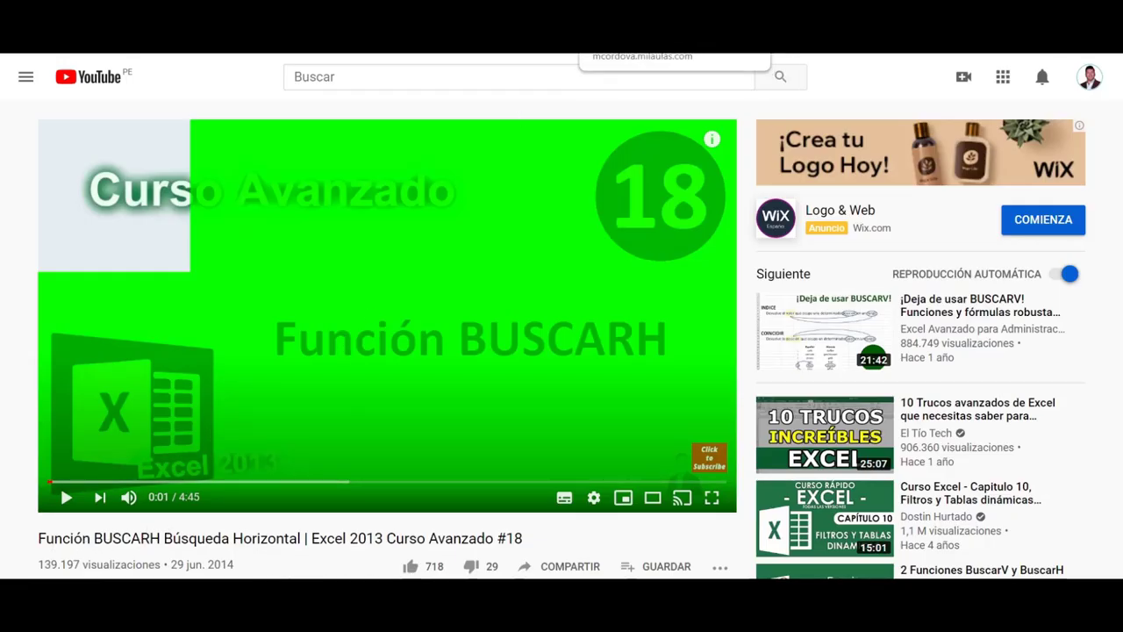
key(ctrl+Tab)
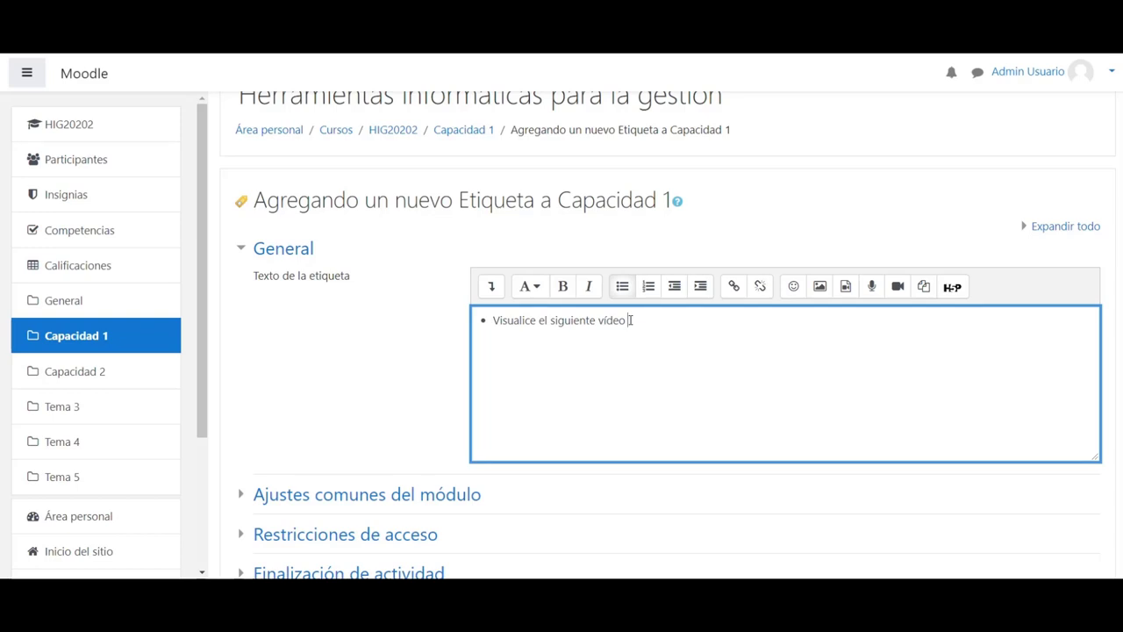
text(Función BucarH, que )
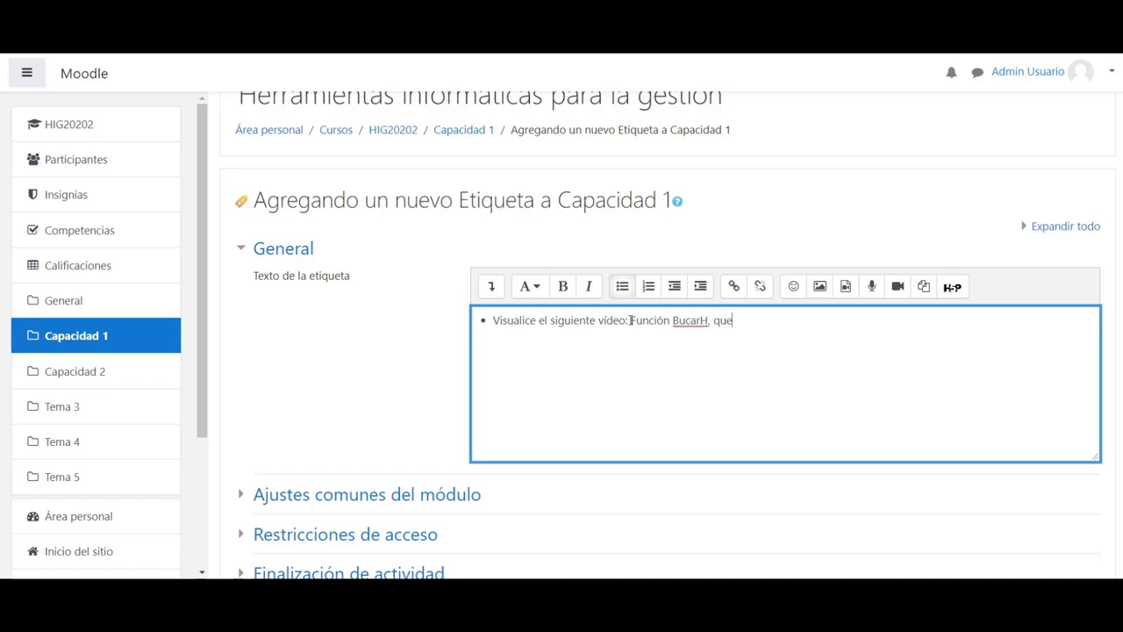
text(permitirá conocer el uso)
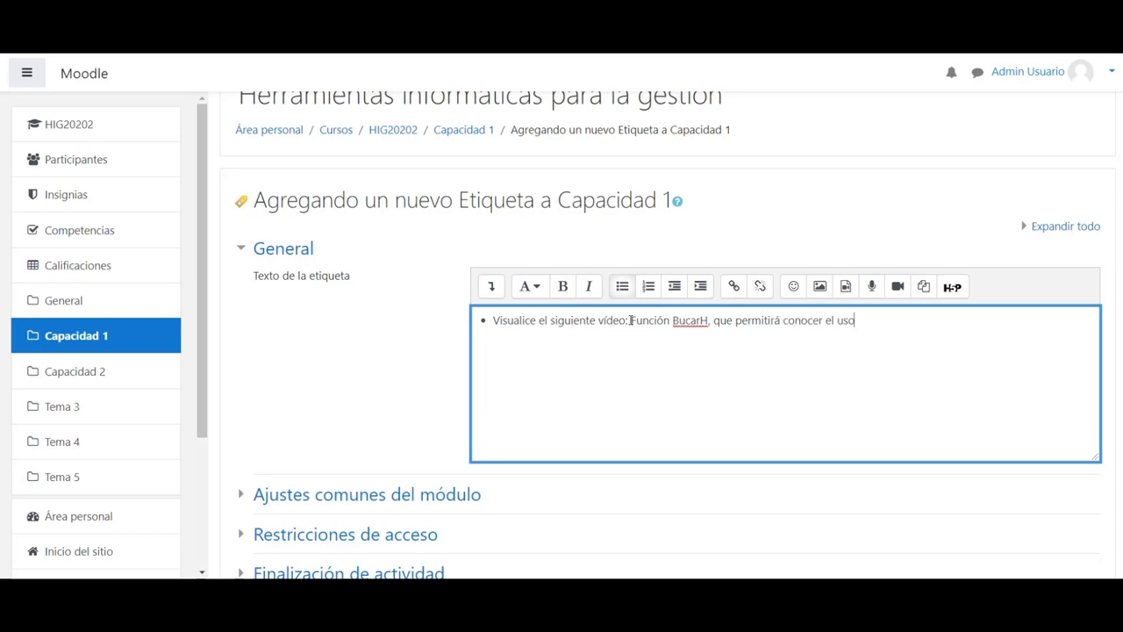
text( de esta importante función en)
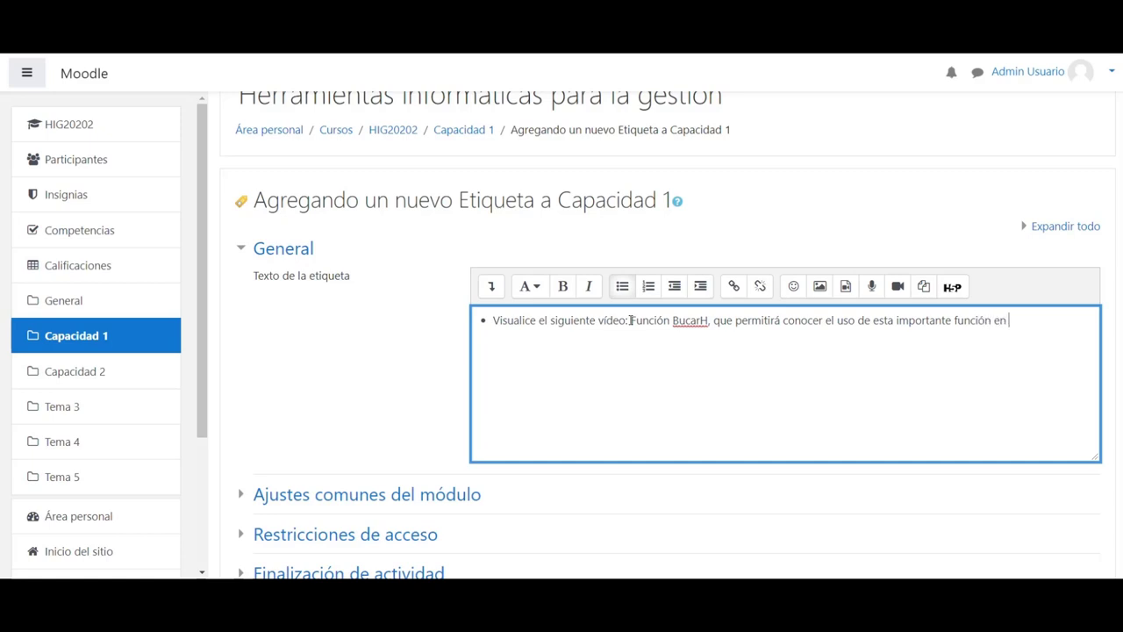
key(BackSpace)
key(BackSpace)
text(del Ms Excel)
scroll(630, 321, down, 5)
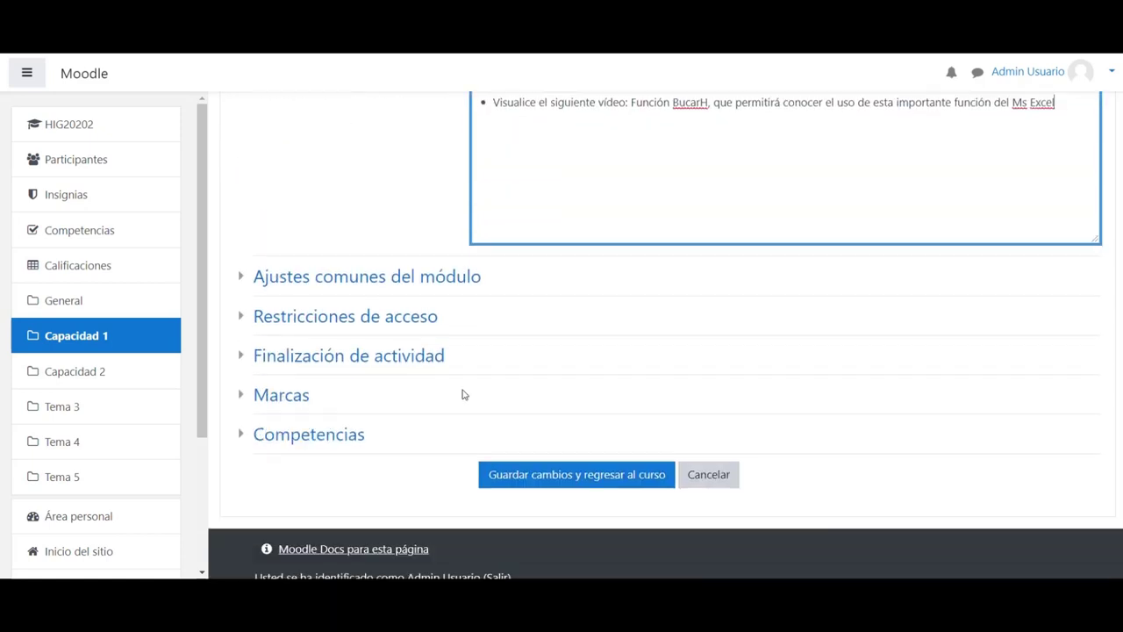
click(553, 471)
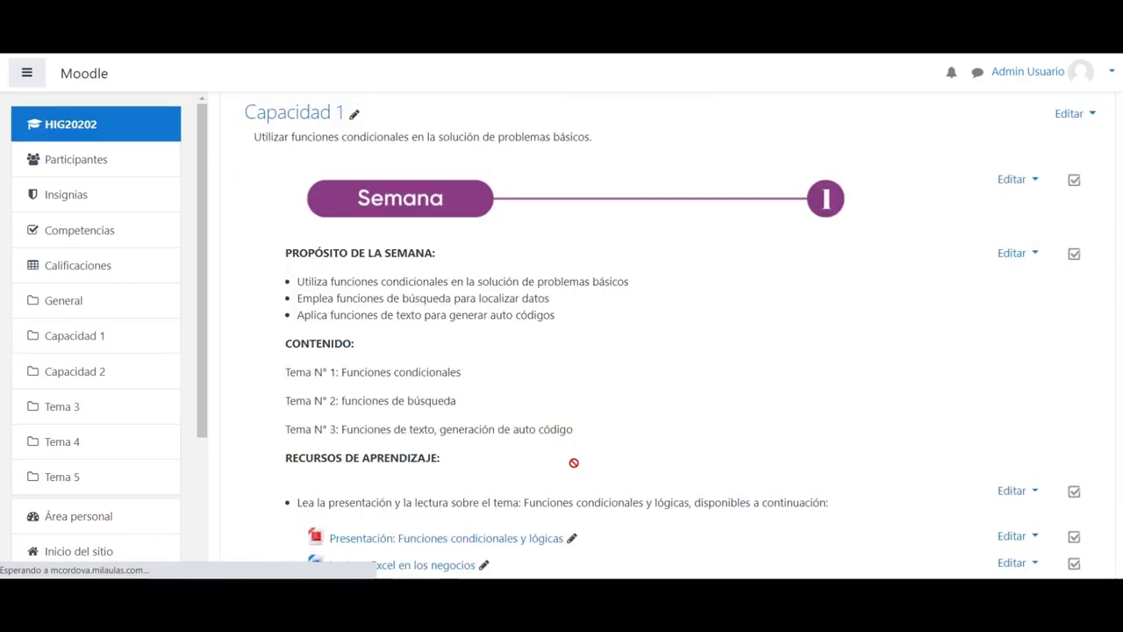
Add a URL resource to Capacidad 1 and begin its name with "Vídeo:"
scroll(526, 439, down, 2)
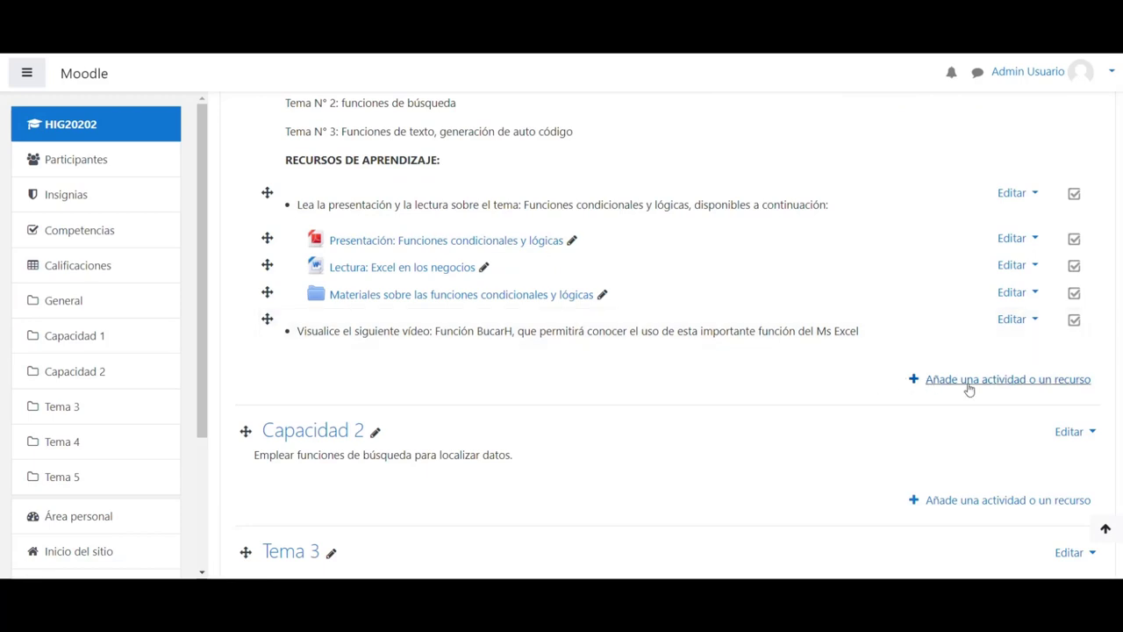
click(1002, 383)
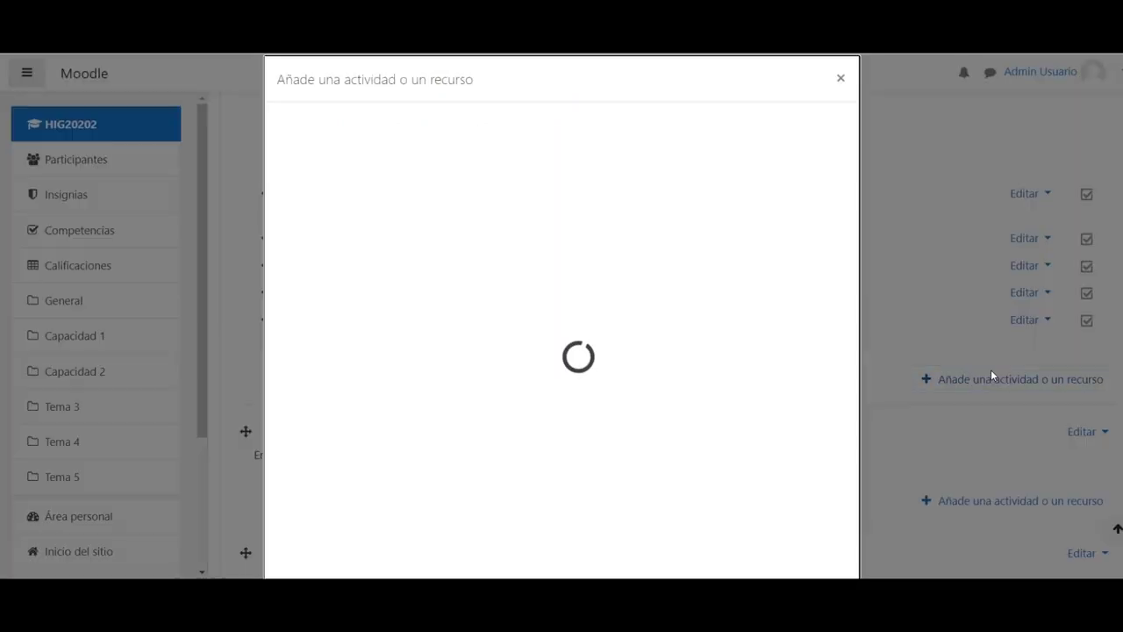
click(454, 172)
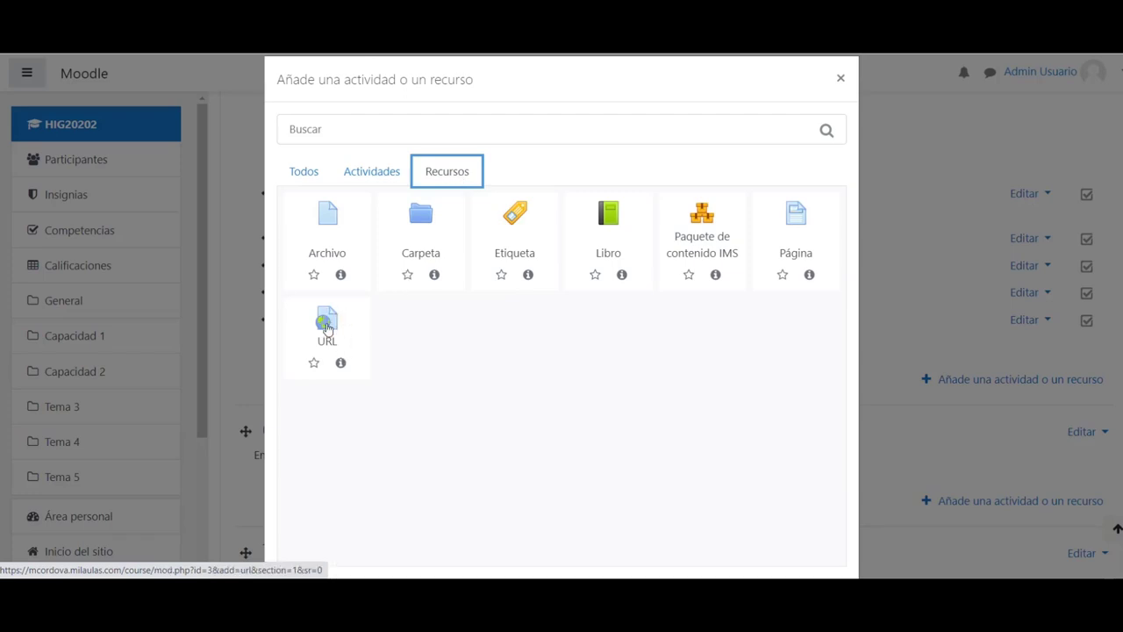
click(334, 323)
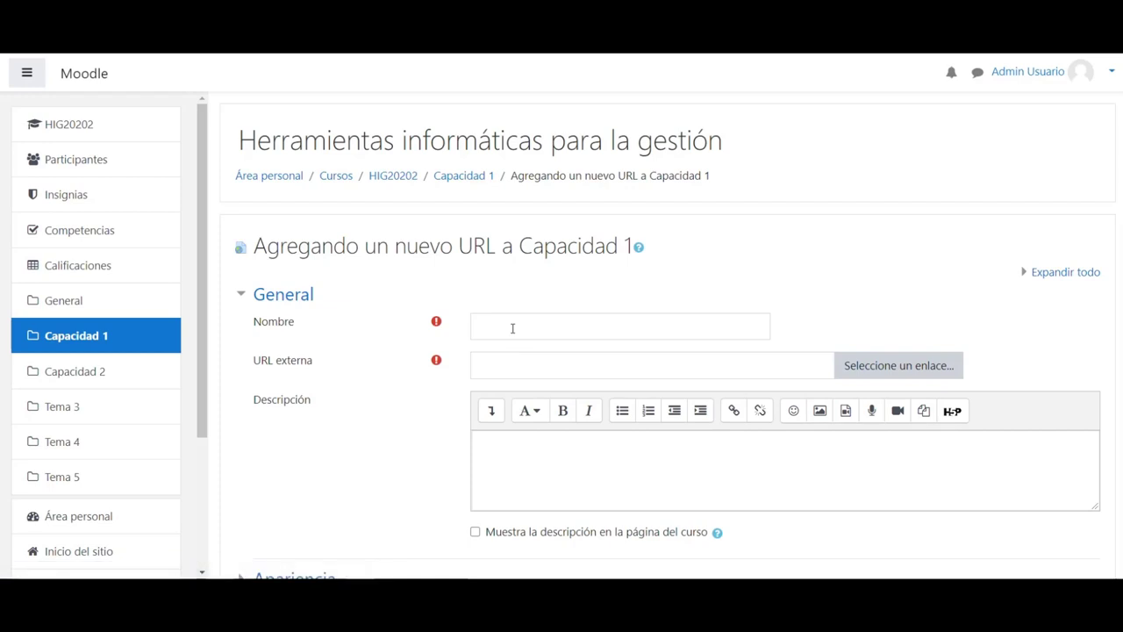
click(512, 328)
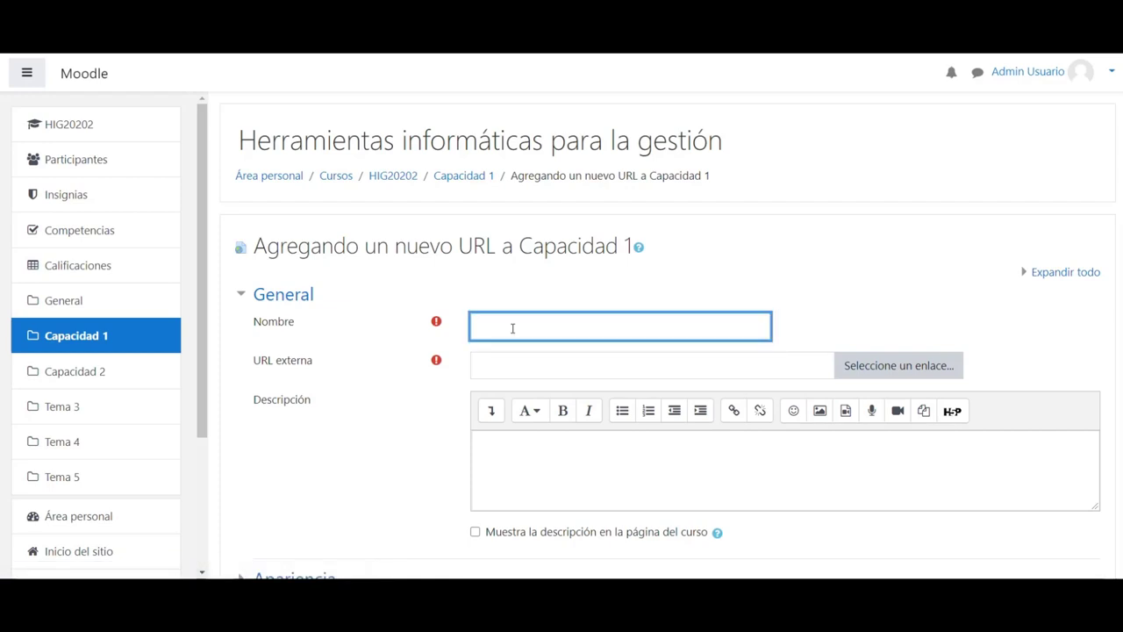
text(V)
text(ideo)
text(:)
Copy "Función BUSCARH" from the YouTube video's title and append it to the URL resource's name
key(ctrl+Tab)
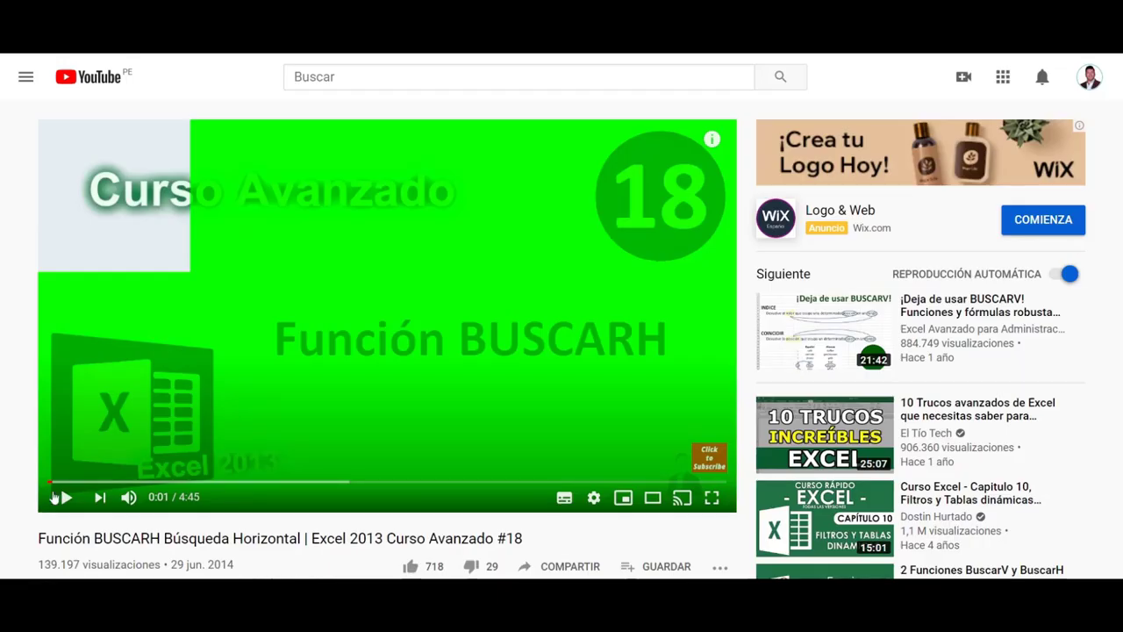
mouse_move(40, 537)
mouse_down()
mouse_move(160, 538)
mouse_move(38, 538)
mouse_up()
key(ctrl+c)
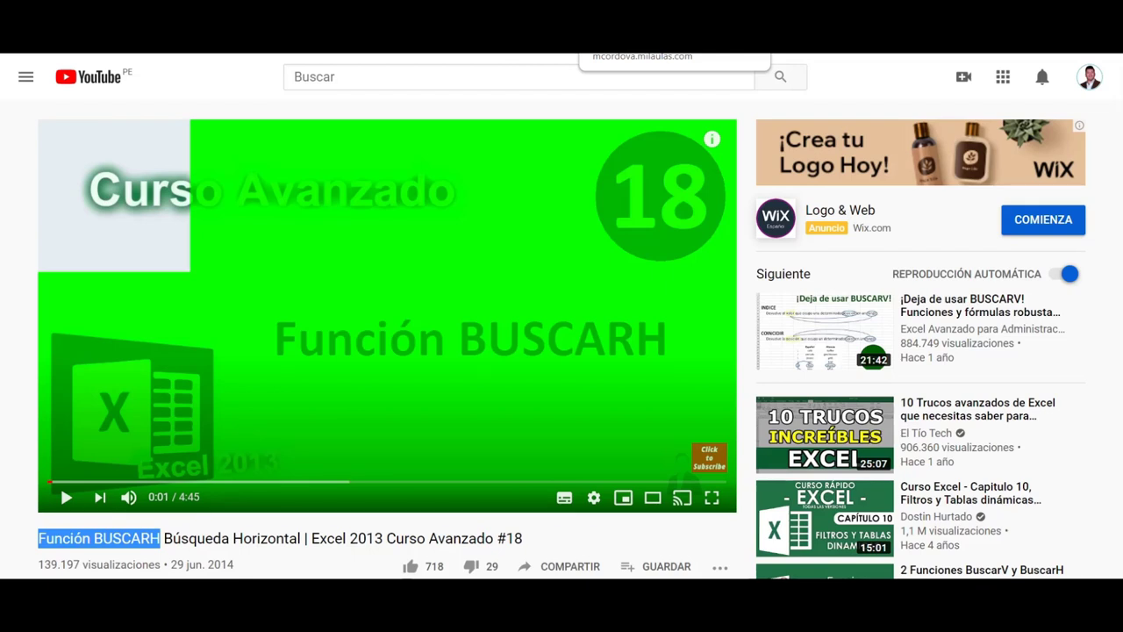
click(632, 39)
key(ctrl+v)
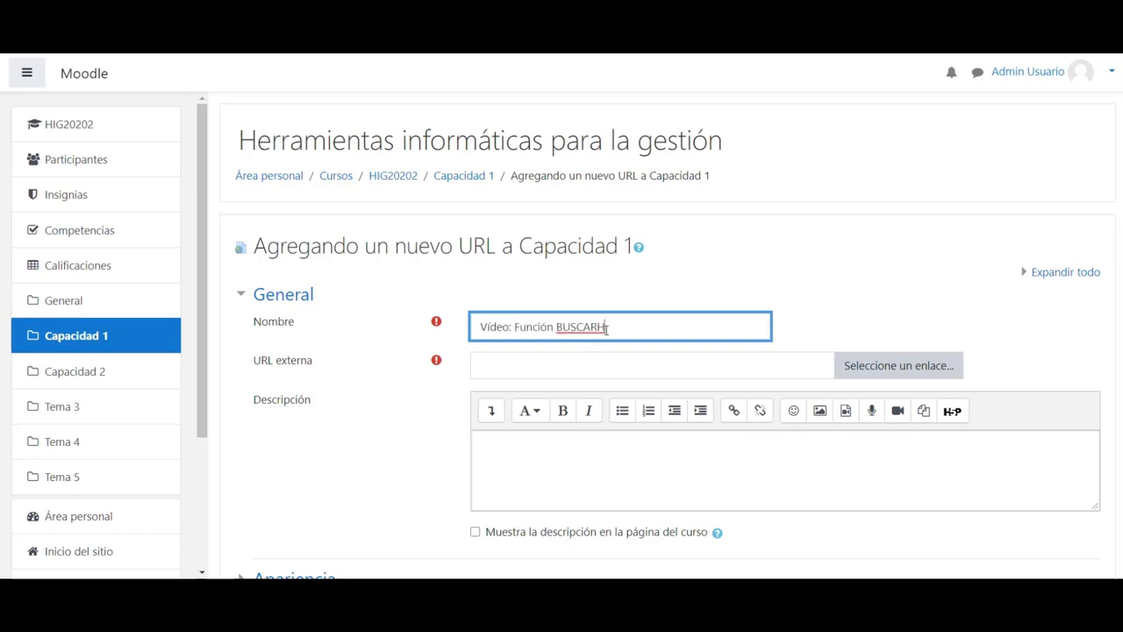
click(502, 366)
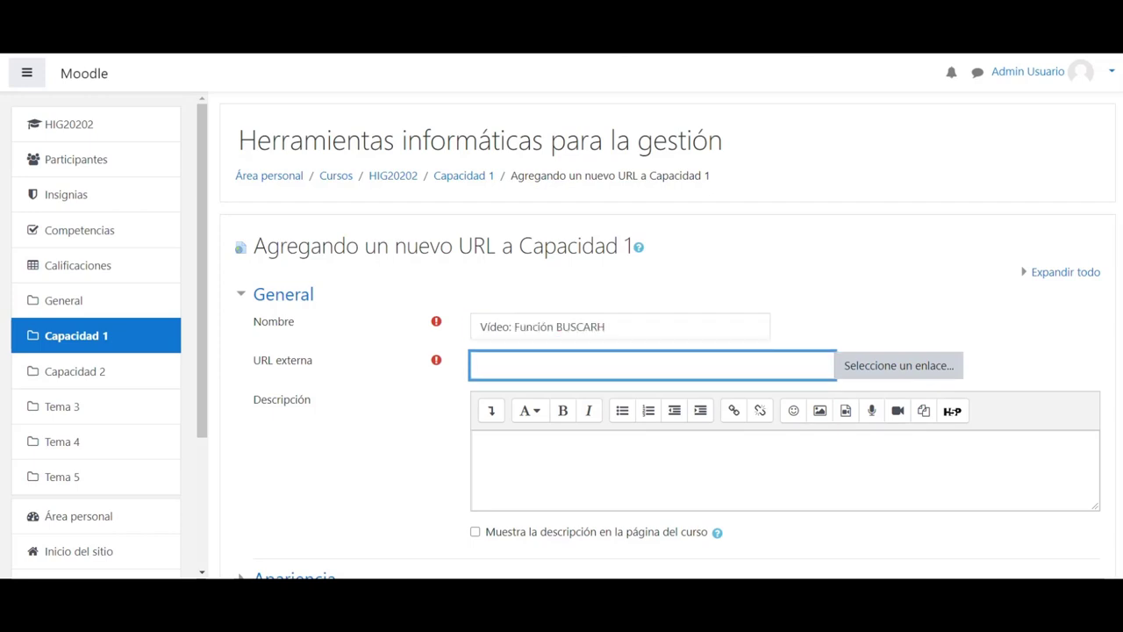
key(ctrl+Tab)
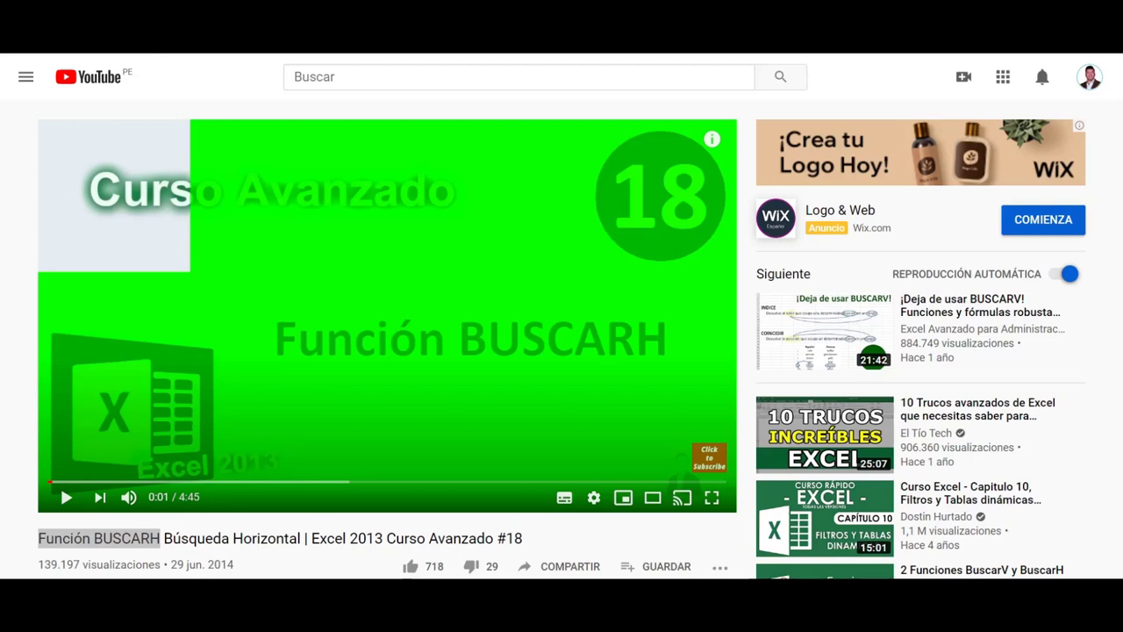
key(ctrl+Tab)
click(533, 372)
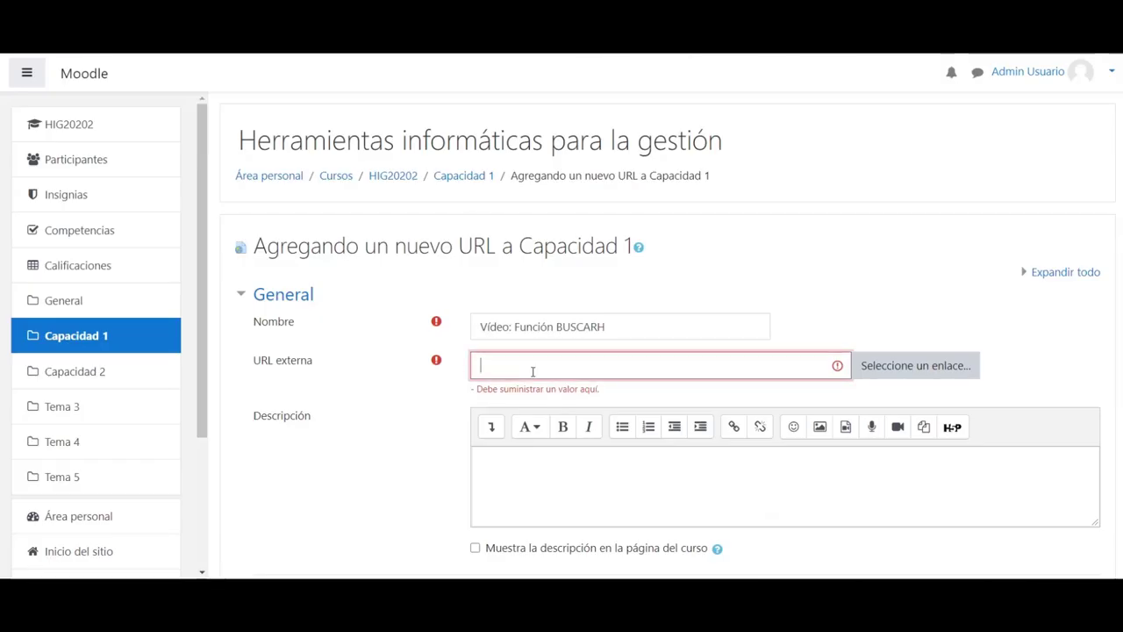
text(https://www.youtube.com/watch?v=9HzqxonUeaA&feature=emb_logo)
scroll(379, 410, down, 3)
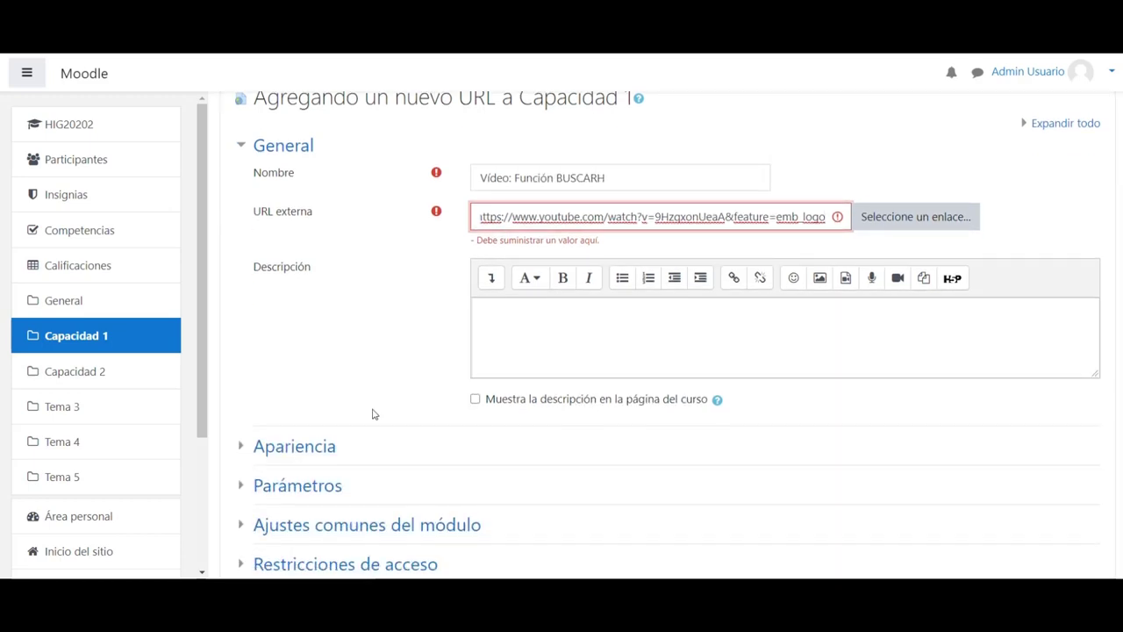
click(664, 348)
scroll(355, 431, down, 3)
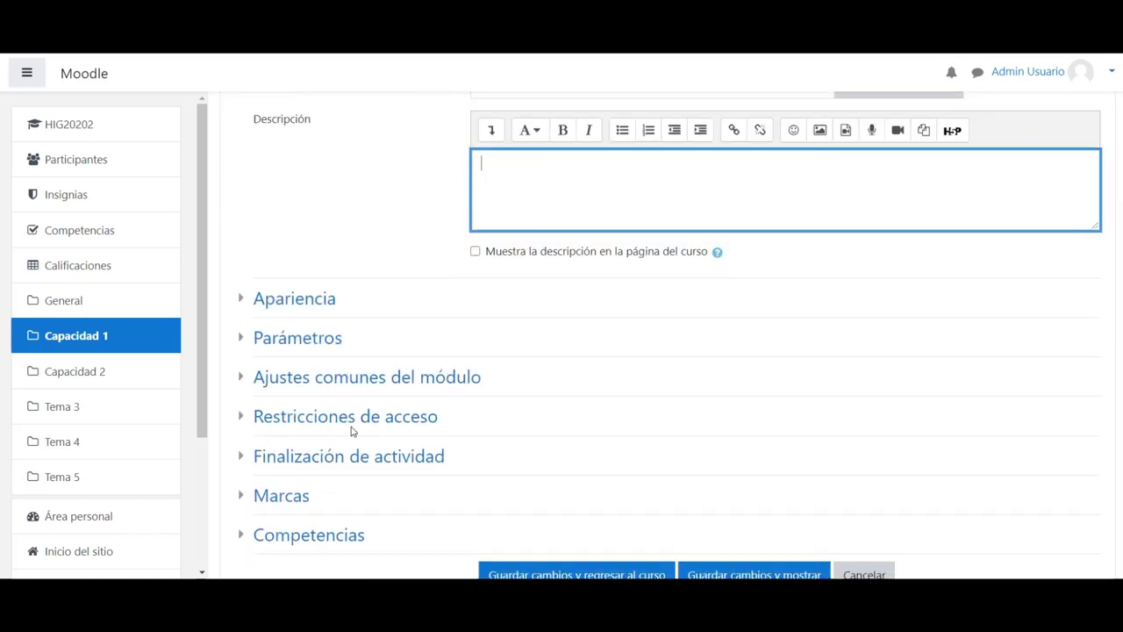
scroll(351, 434, down, 2)
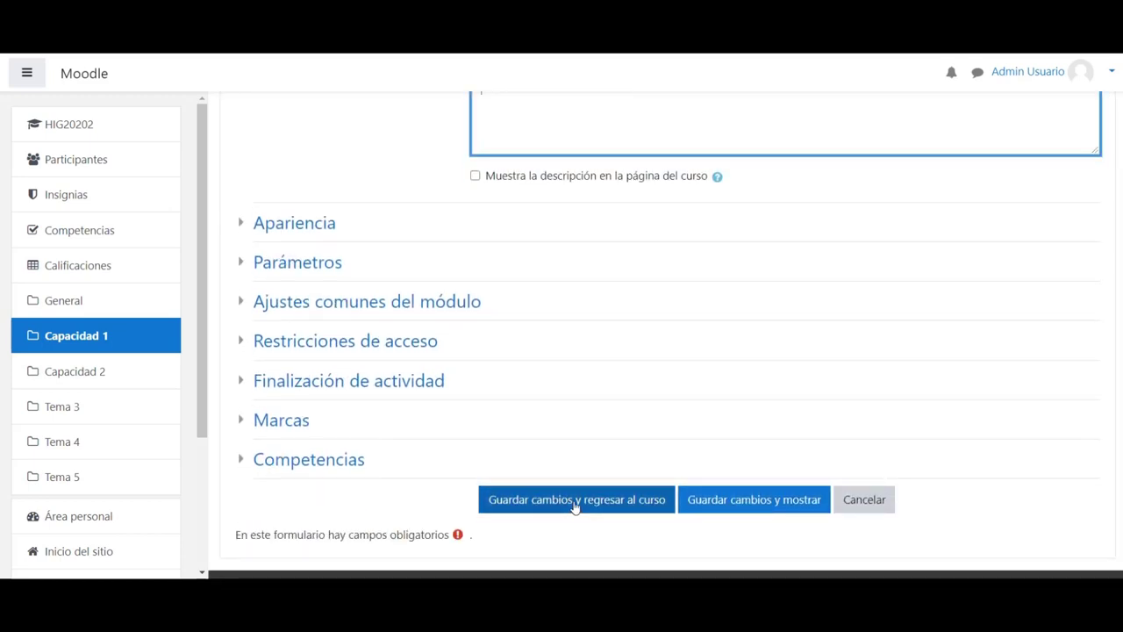
click(575, 500)
Indent the "Vídeo: Función BUSCARH" link one level beneath its label in Capacidad 1
scroll(780, 397, down, 4)
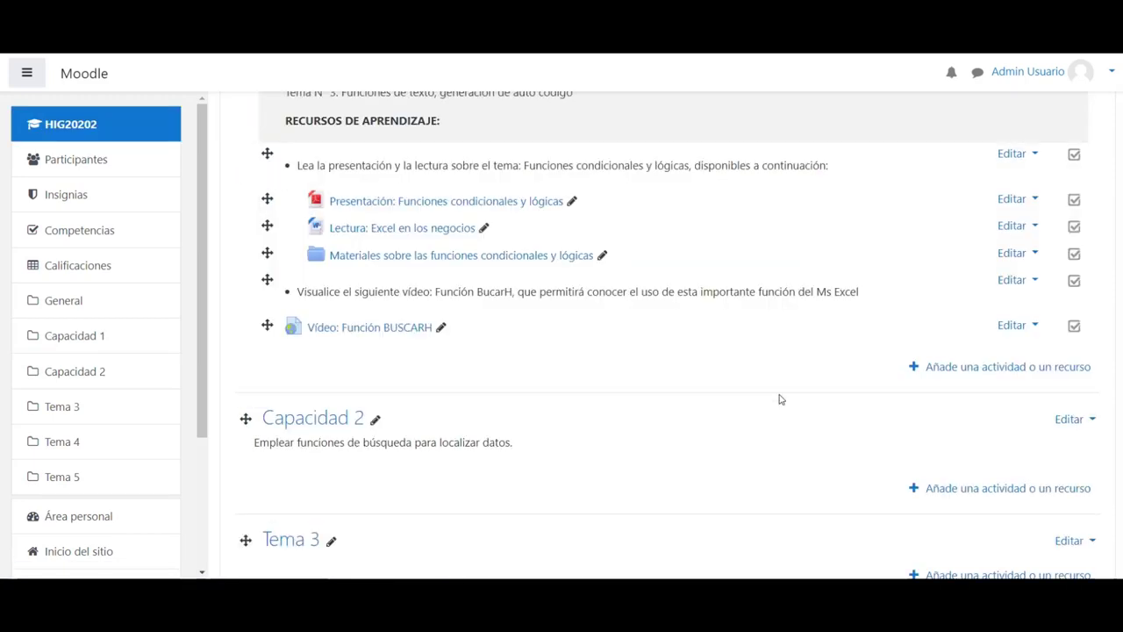
scroll(780, 398, down, 1)
click(1035, 290)
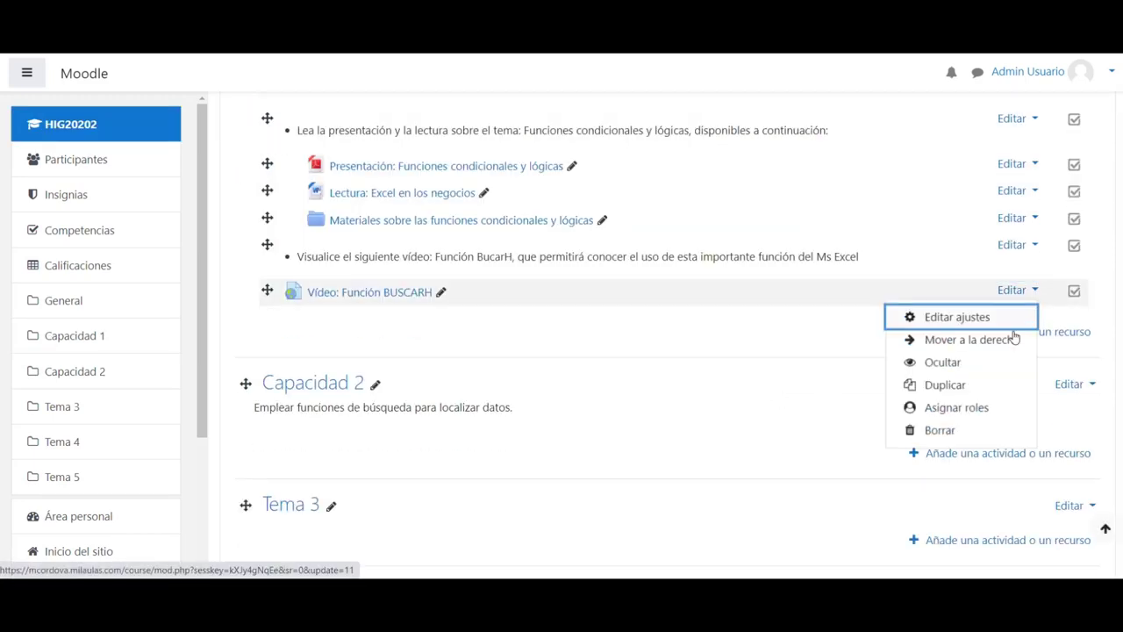
click(1015, 339)
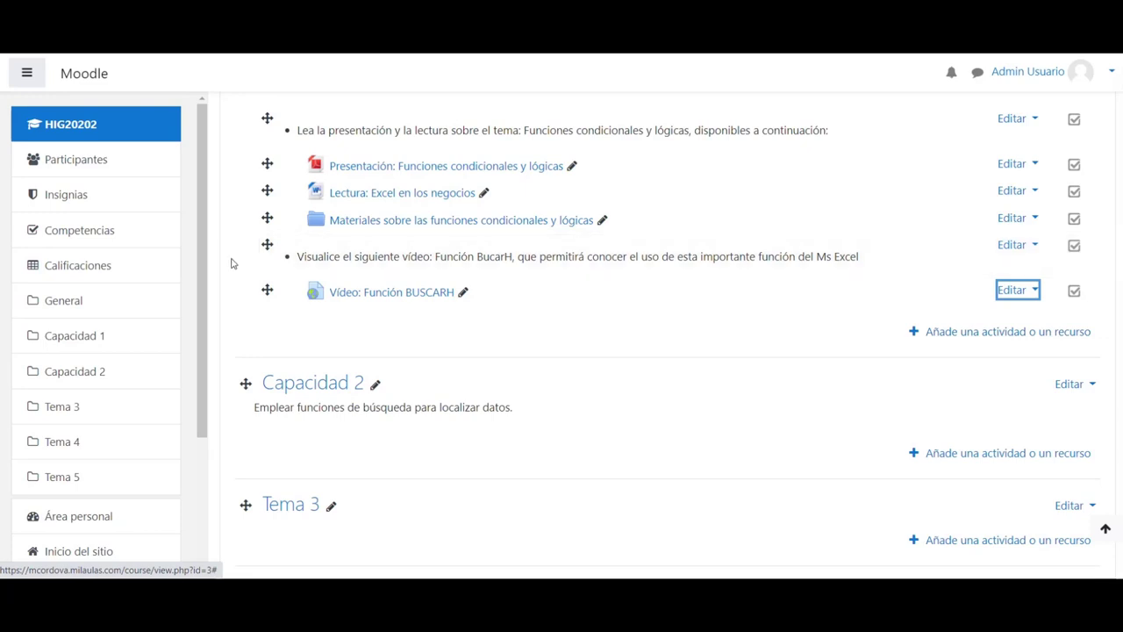
Test the "Vídeo: Función BUSCARH" link by playing the video muted past the ads, pause it, and return to the course page
click(395, 298)
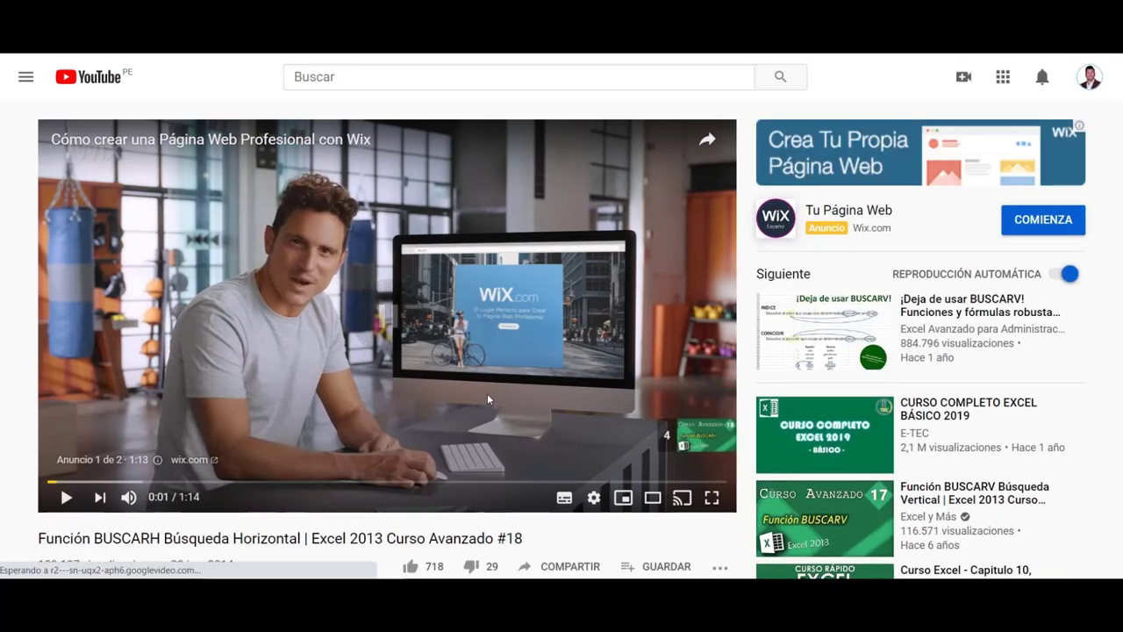
click(66, 498)
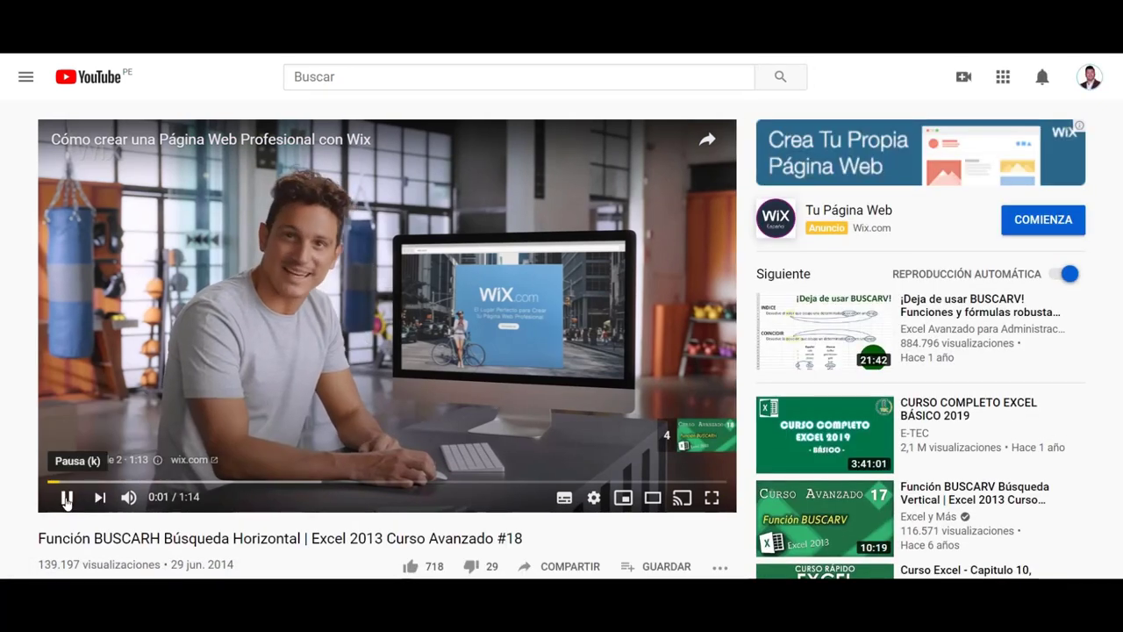
click(129, 497)
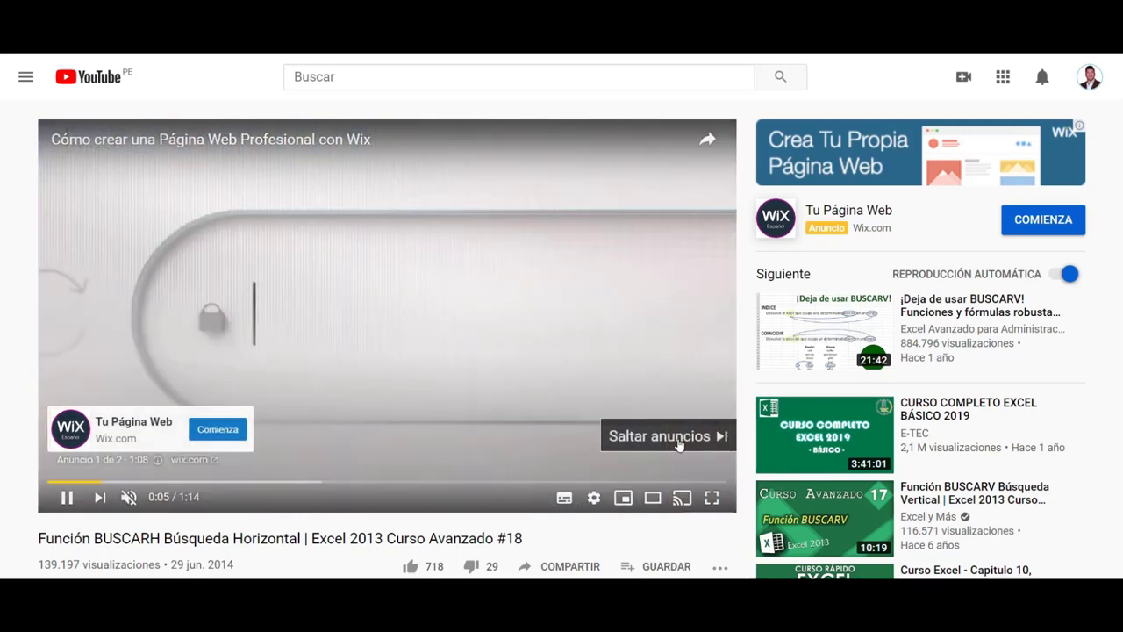
click(680, 439)
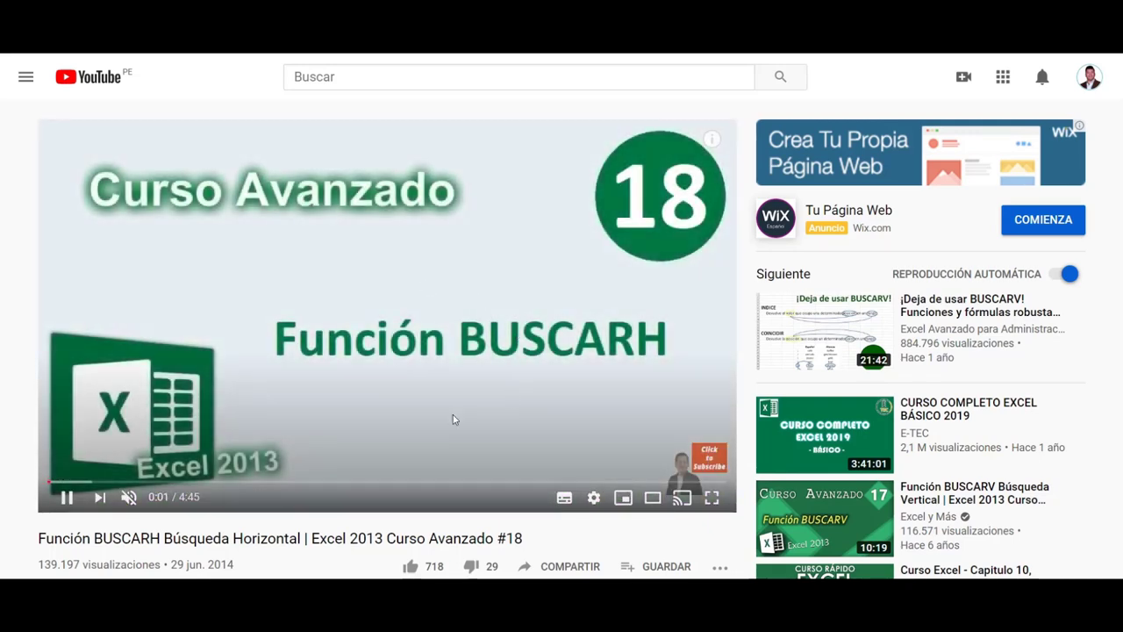
click(458, 322)
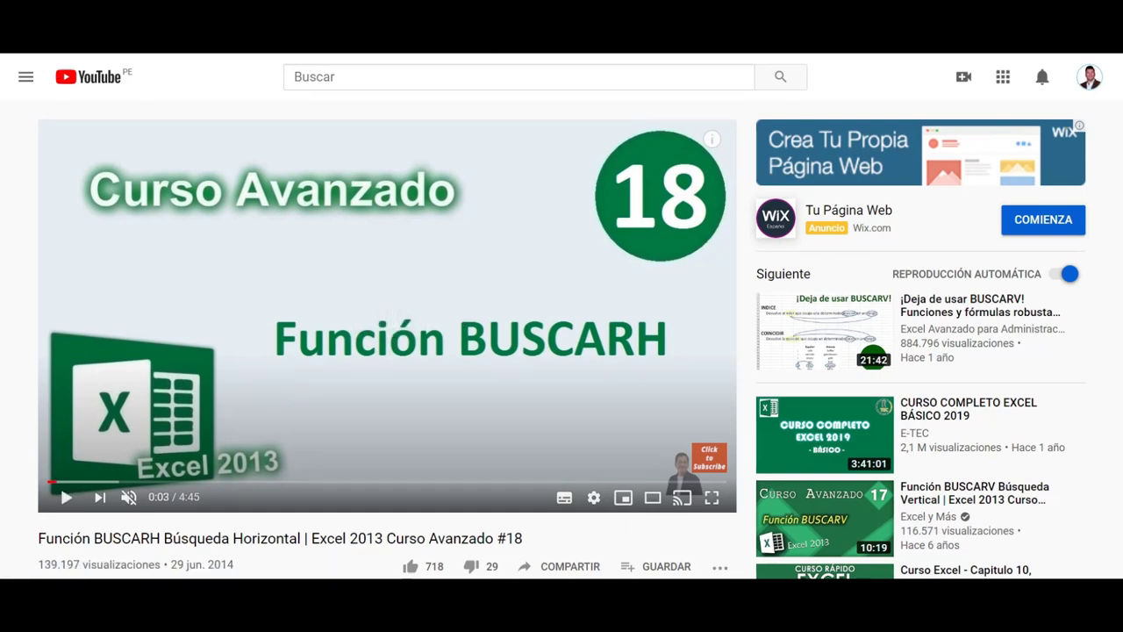
key(ctrl+w)
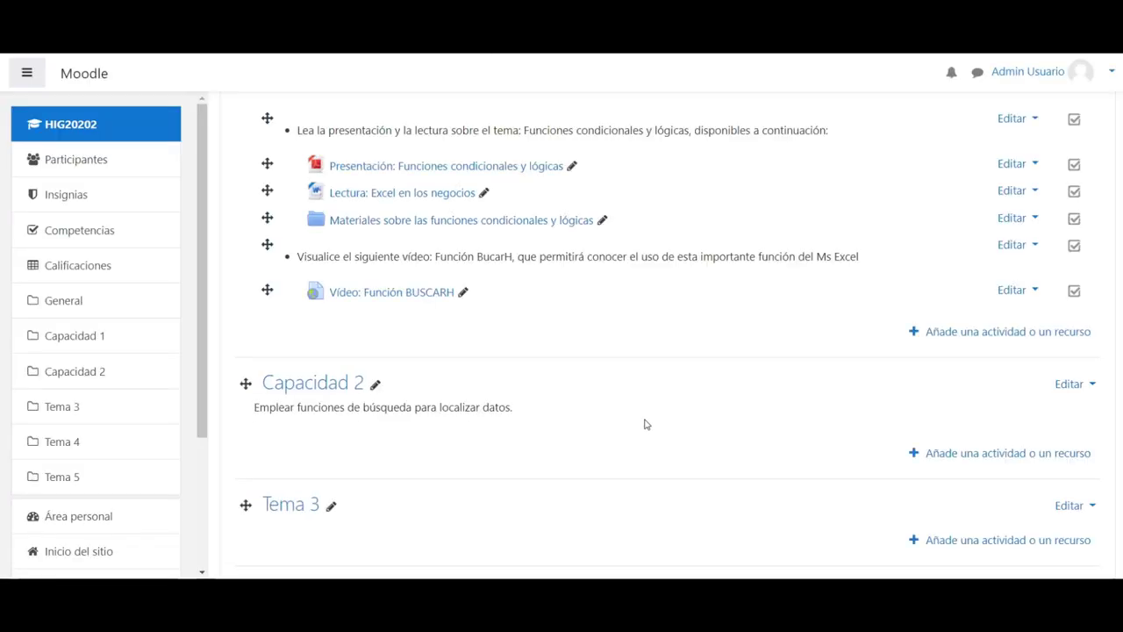
Add a Página resource to Capacidad 1 and name it "Vídeo: Función BurcarH"
scroll(648, 426, up, 3)
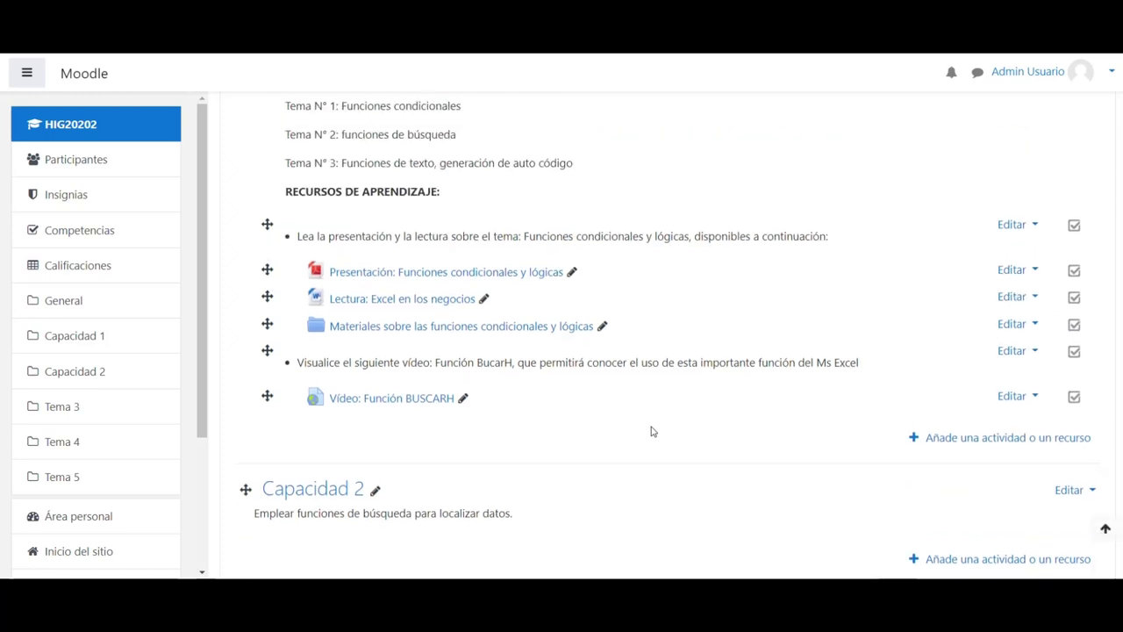
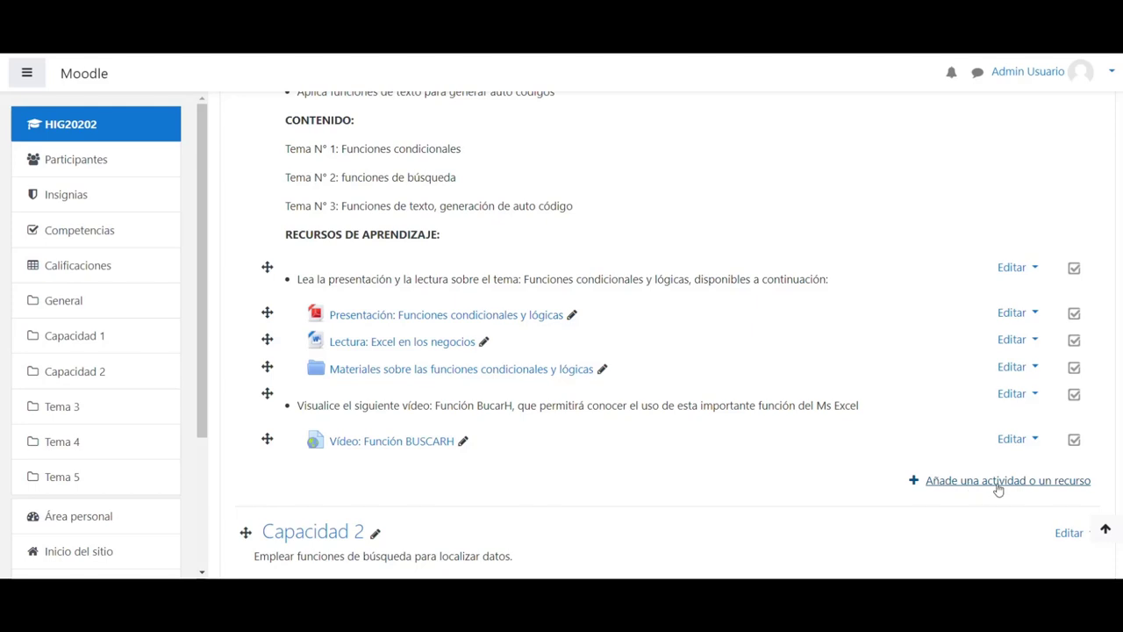
click(998, 490)
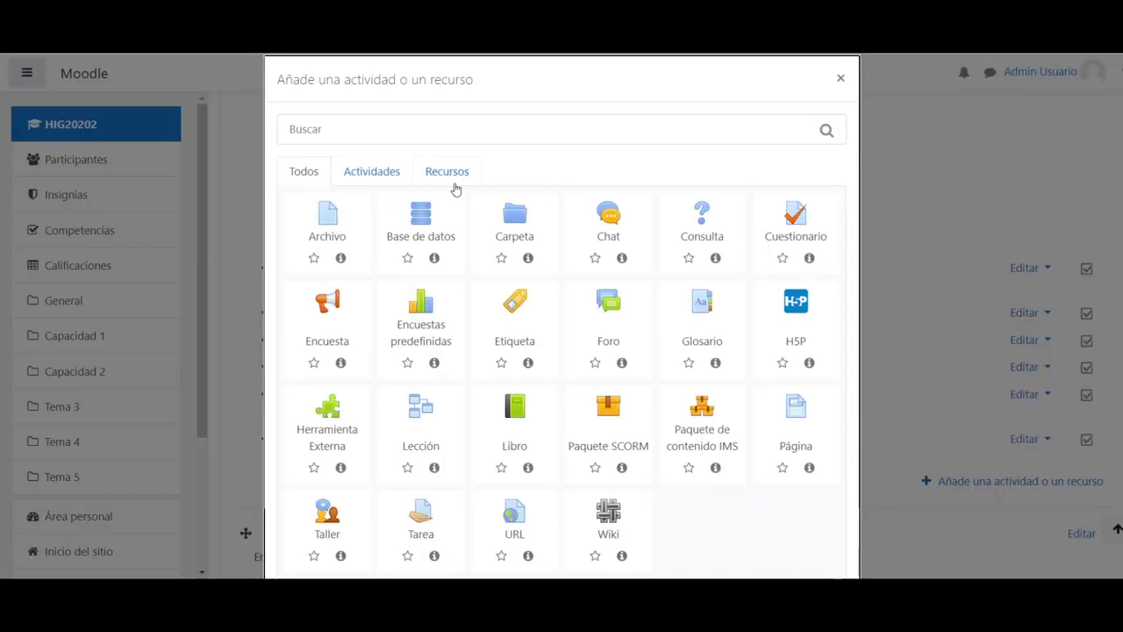
click(437, 176)
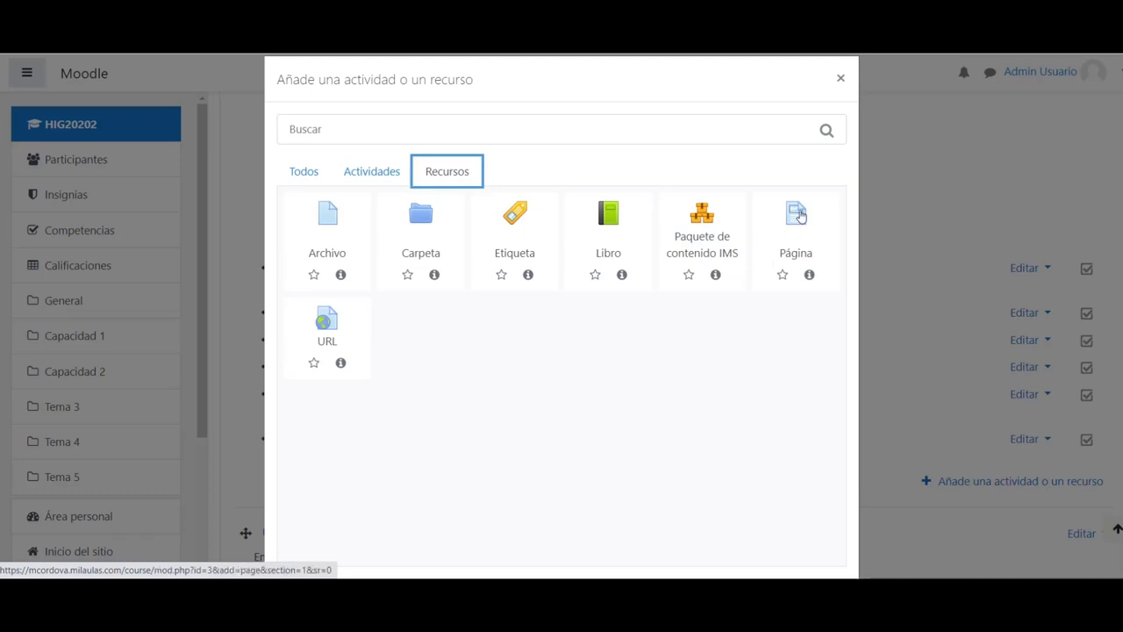
click(800, 216)
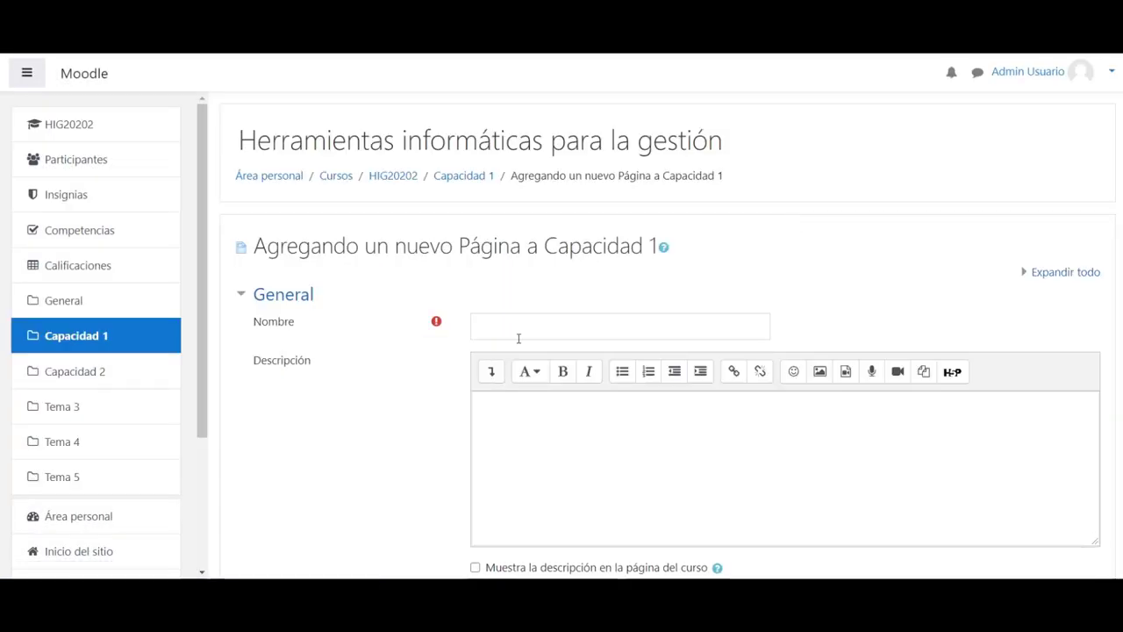
click(501, 330)
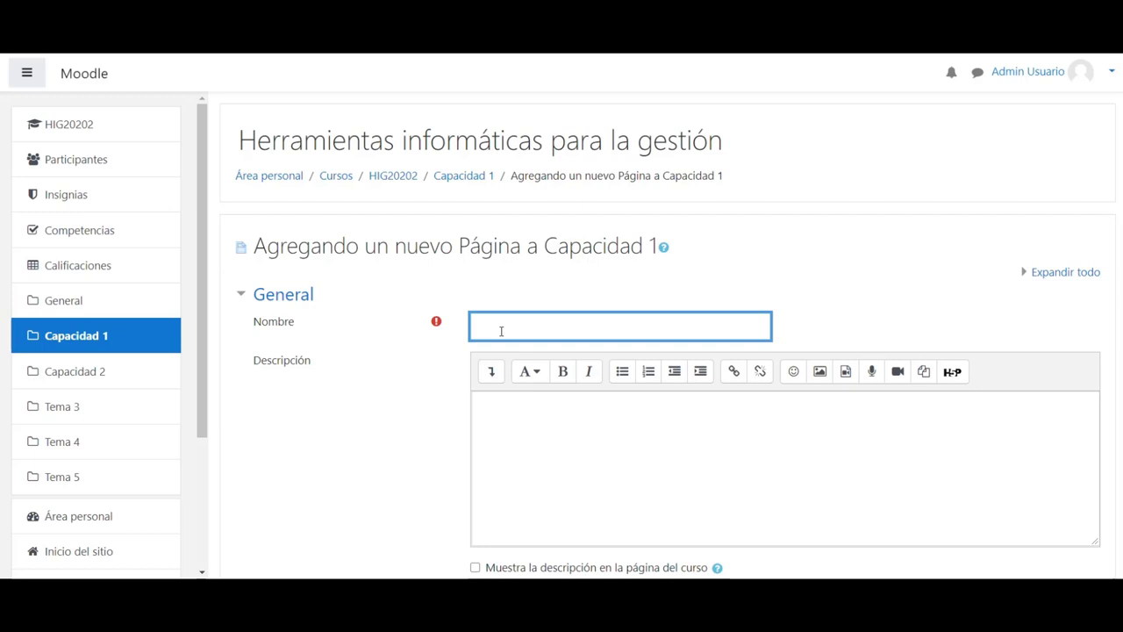
text(Vídeo: Función BurcarH)
Start the page content with the title line "Función BuscarH", leaving the description empty
scroll(505, 332, down, 2)
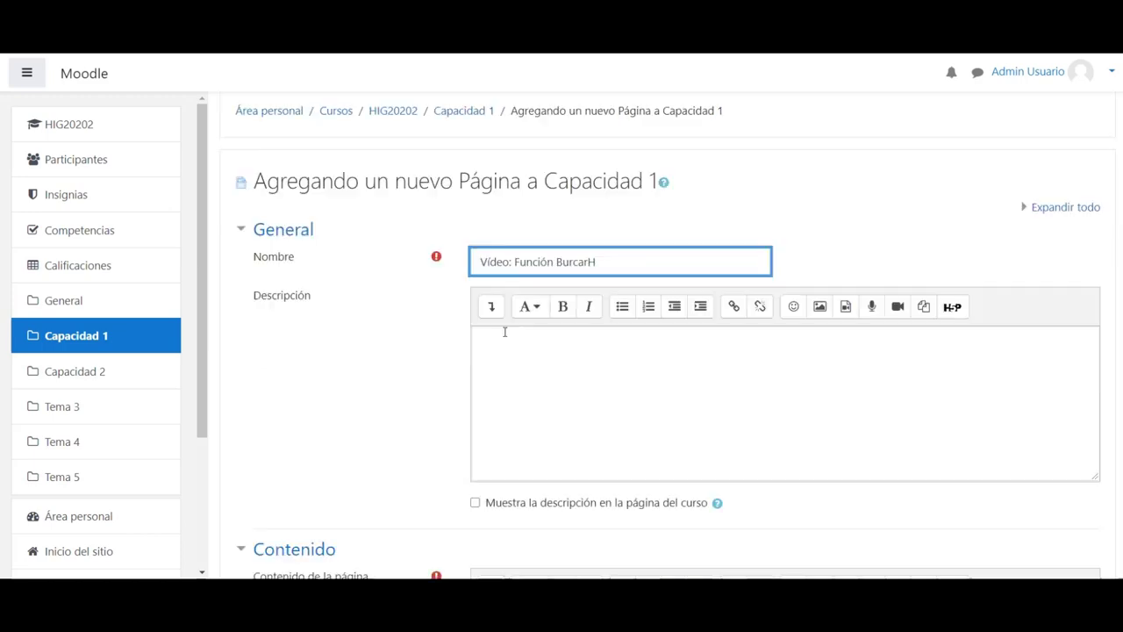
scroll(508, 334, down, 2)
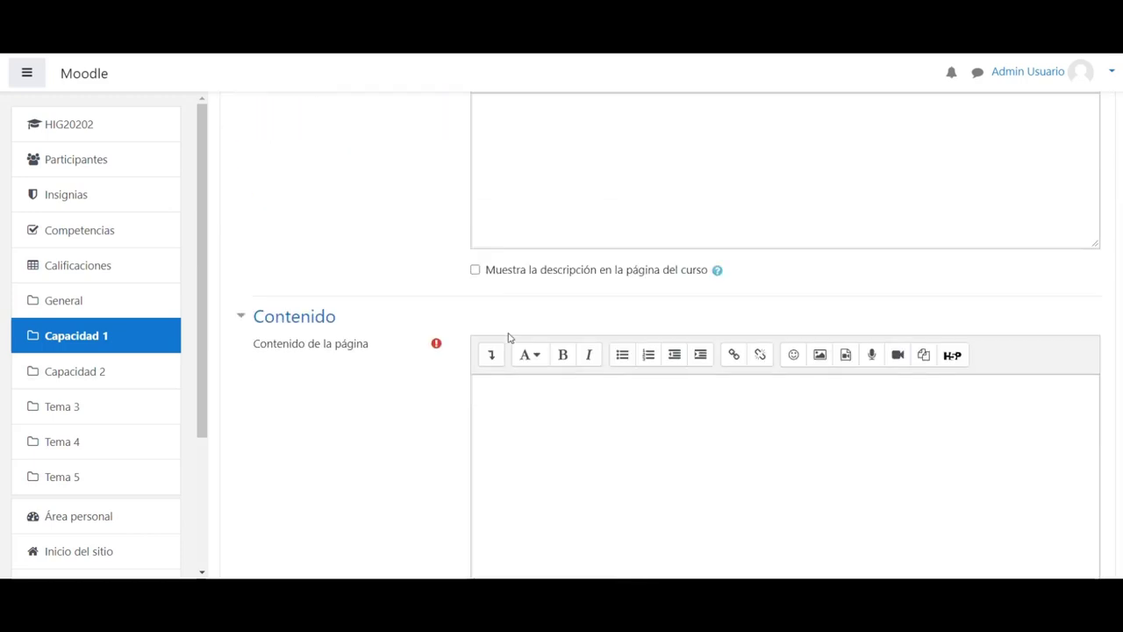
scroll(508, 337, up, 3)
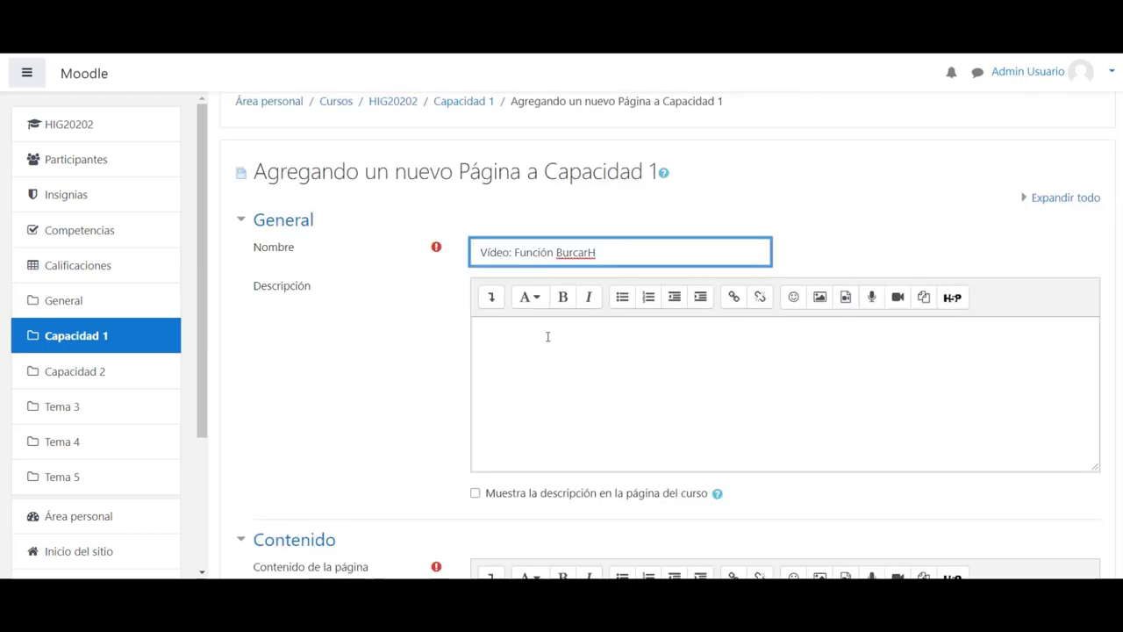
scroll(453, 332, down, 2)
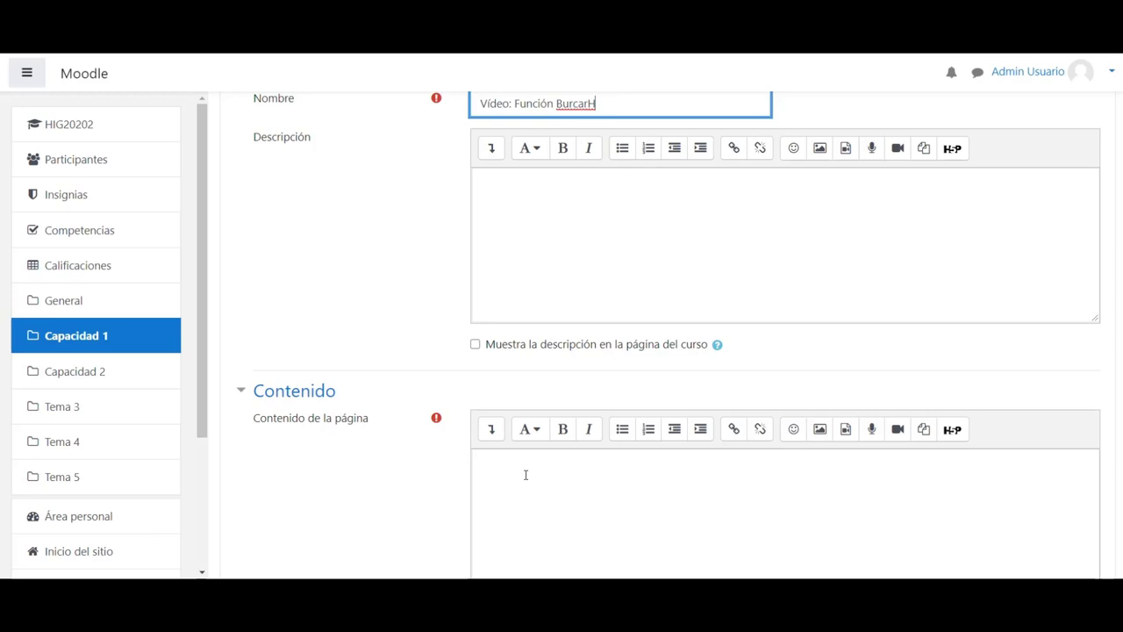
scroll(523, 474, up, 3)
scroll(497, 470, down, 6)
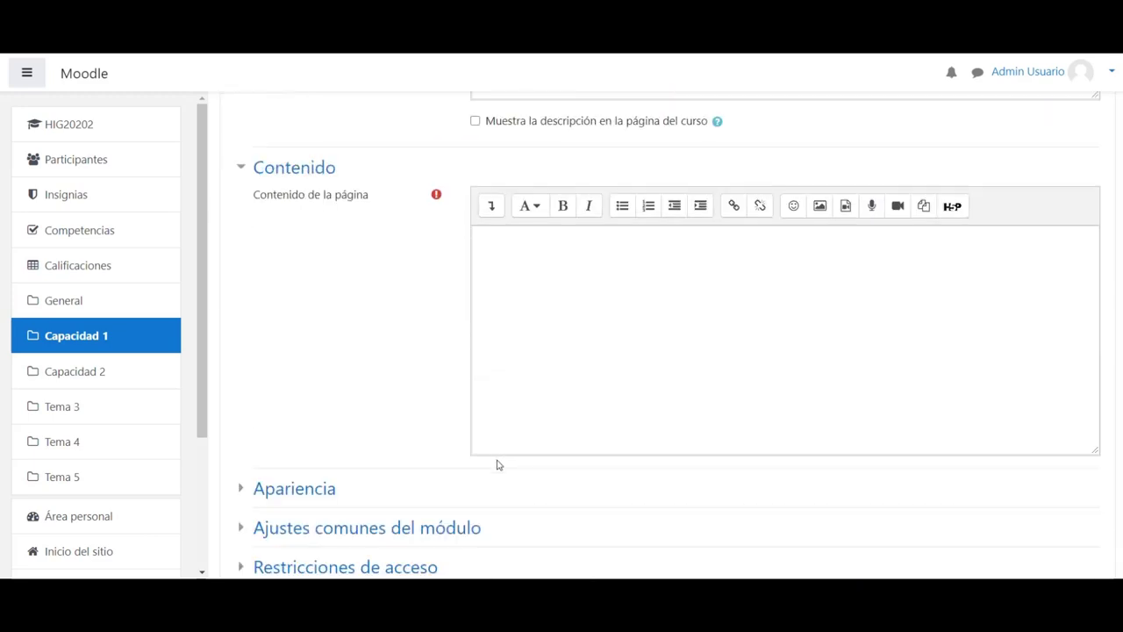
click(534, 275)
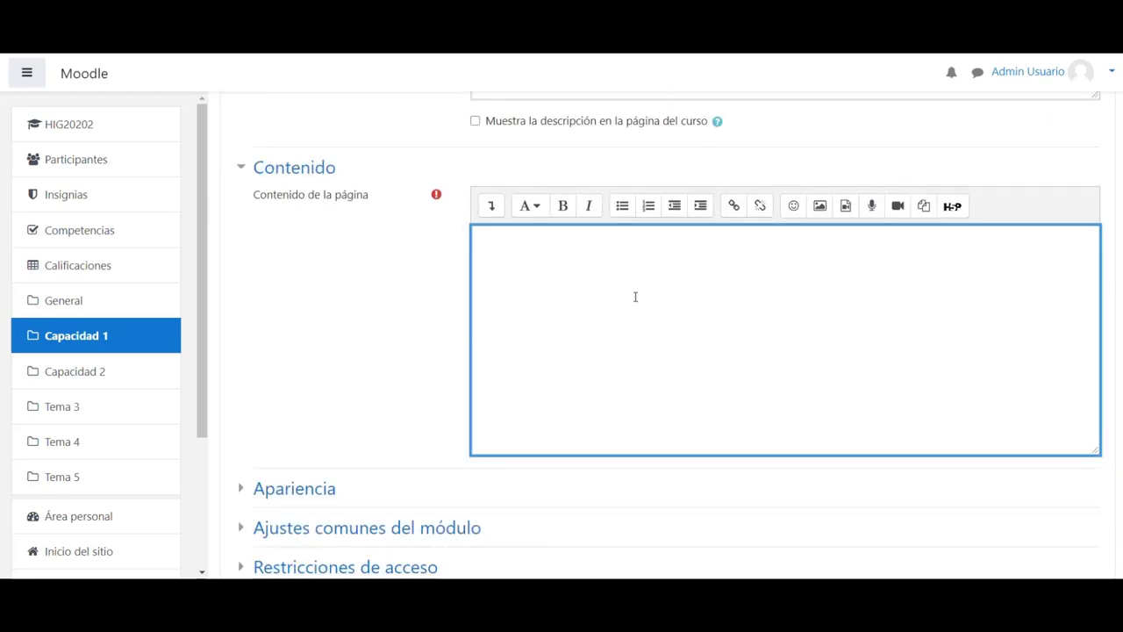
scroll(635, 296, up, 4)
scroll(634, 296, down, 4)
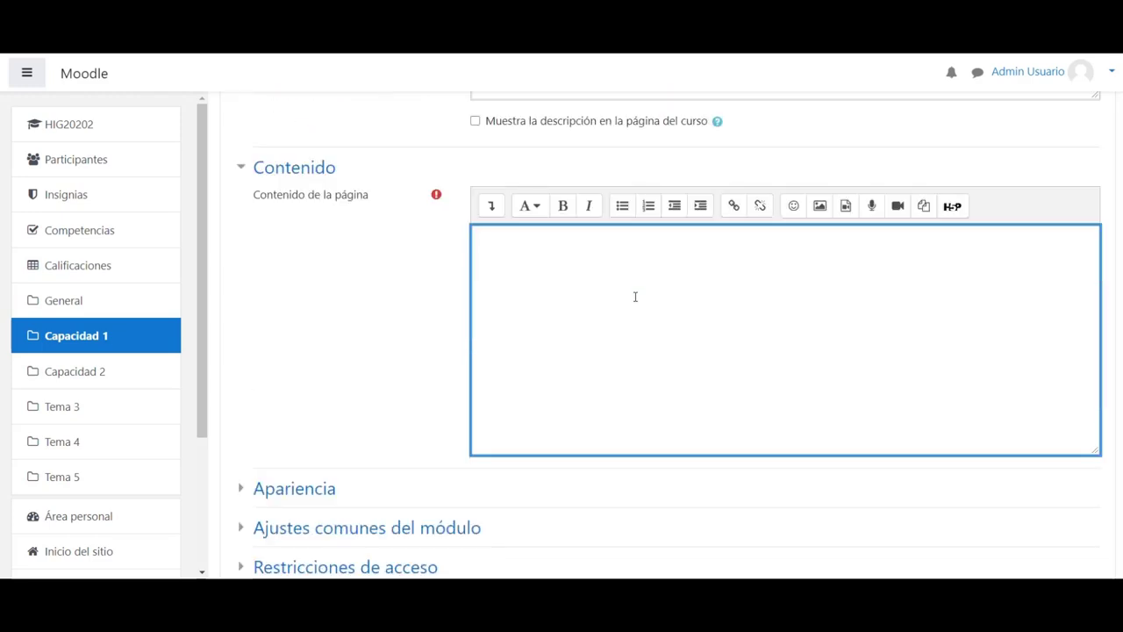
text(Fua)
key(BackSpace)
key(BackSpace)
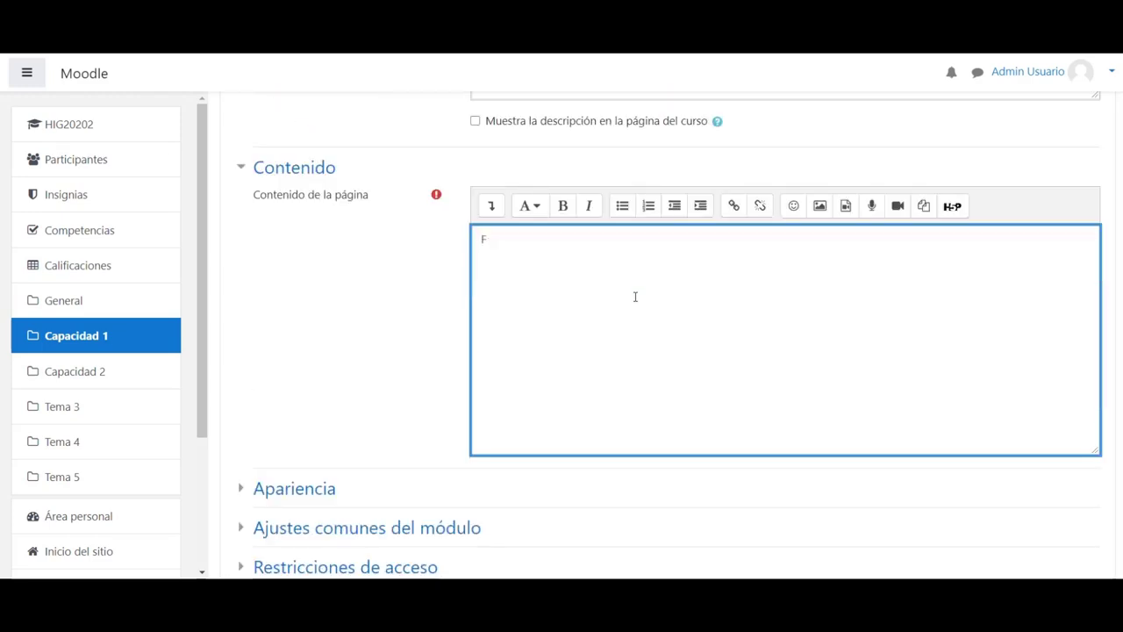
text(unción BuscarH)
key(Return)
Add the sentence "Esta función permite buscar y mostrar los contenidos de una página en base a otra." beneath the title
text(Funció)
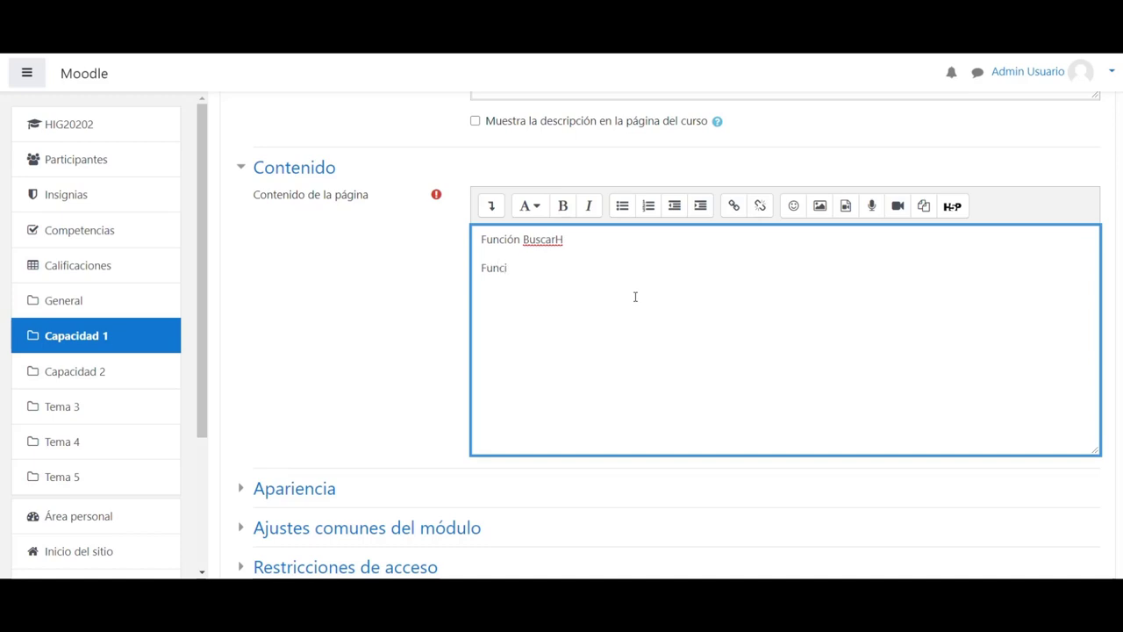
key(BackSpace)
key(BackSpace)
text(Esta función permit)
text(e buscar y )
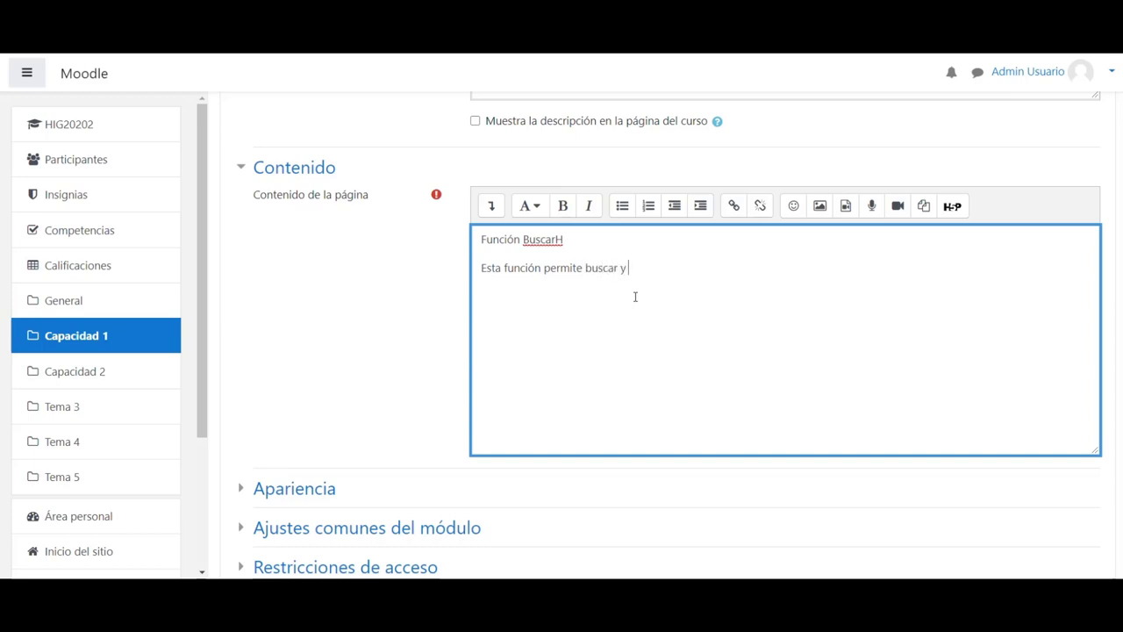
text(mostrar los conteni)
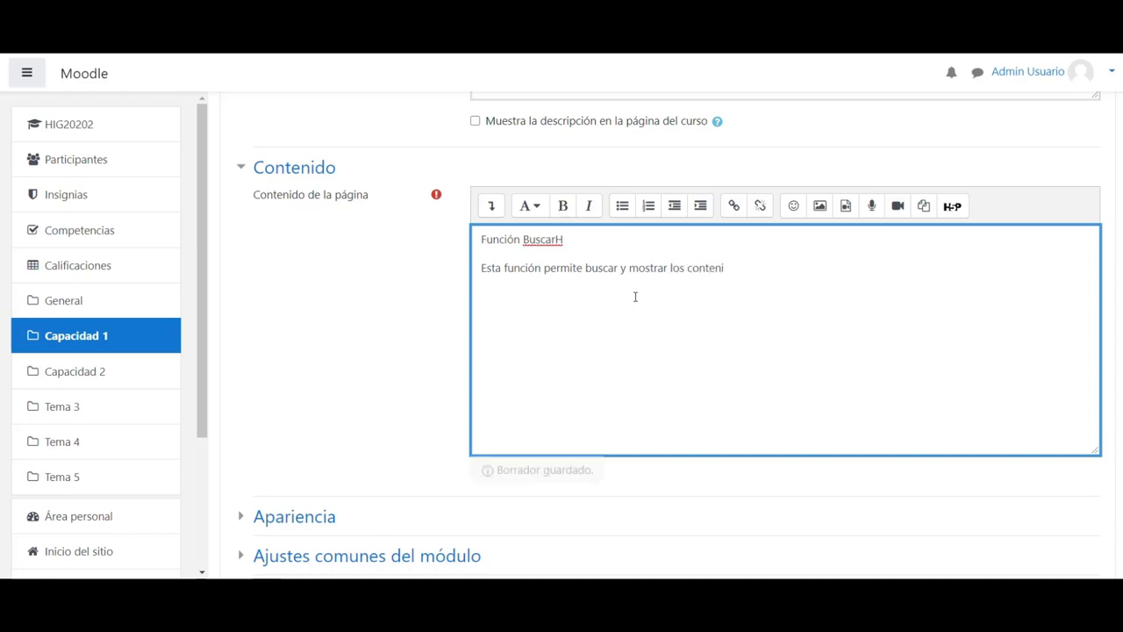
text(dos de un)
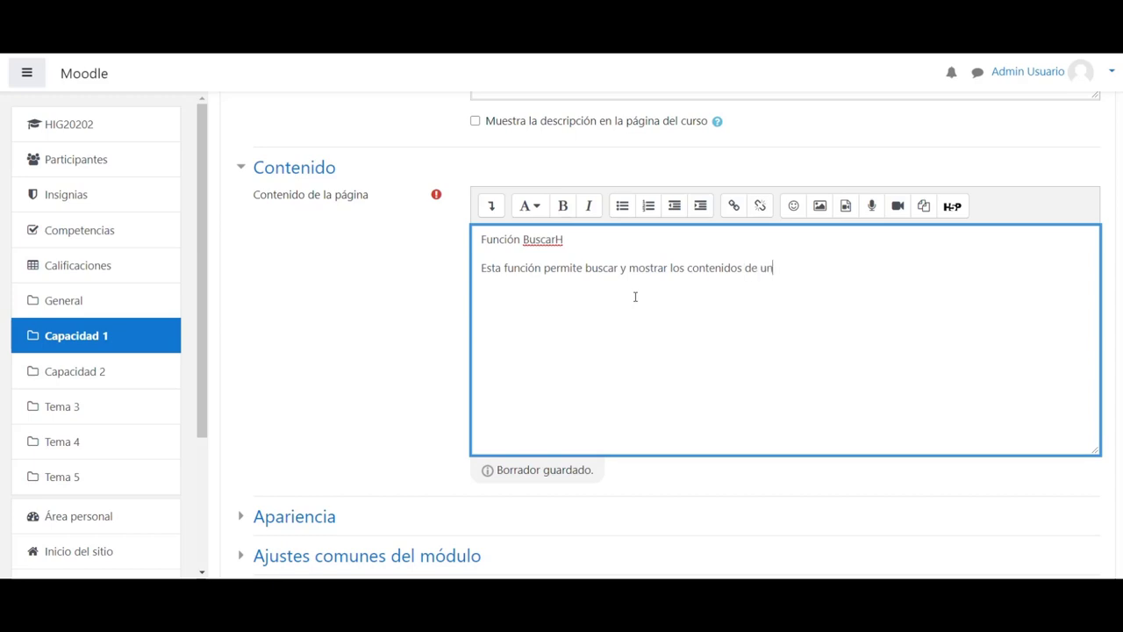
text(a página en )
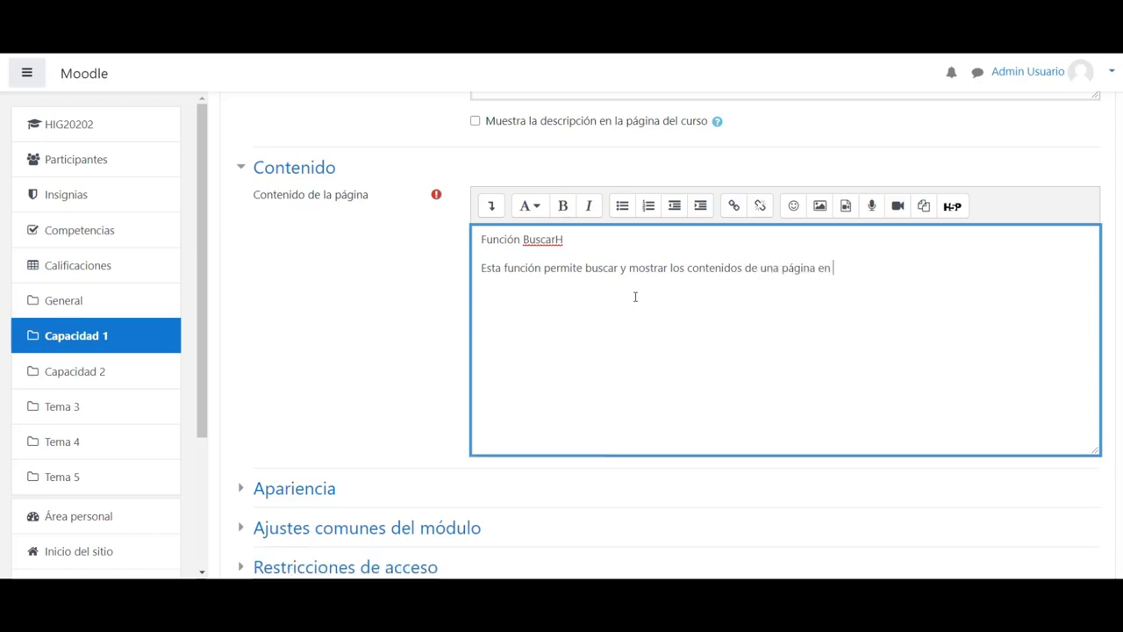
text(base a otra)
text(, )
Begin a new paragraph in the page content with "La estructura de esta función es la siguiente: buscarh("
text(La estructur)
text(a de e)
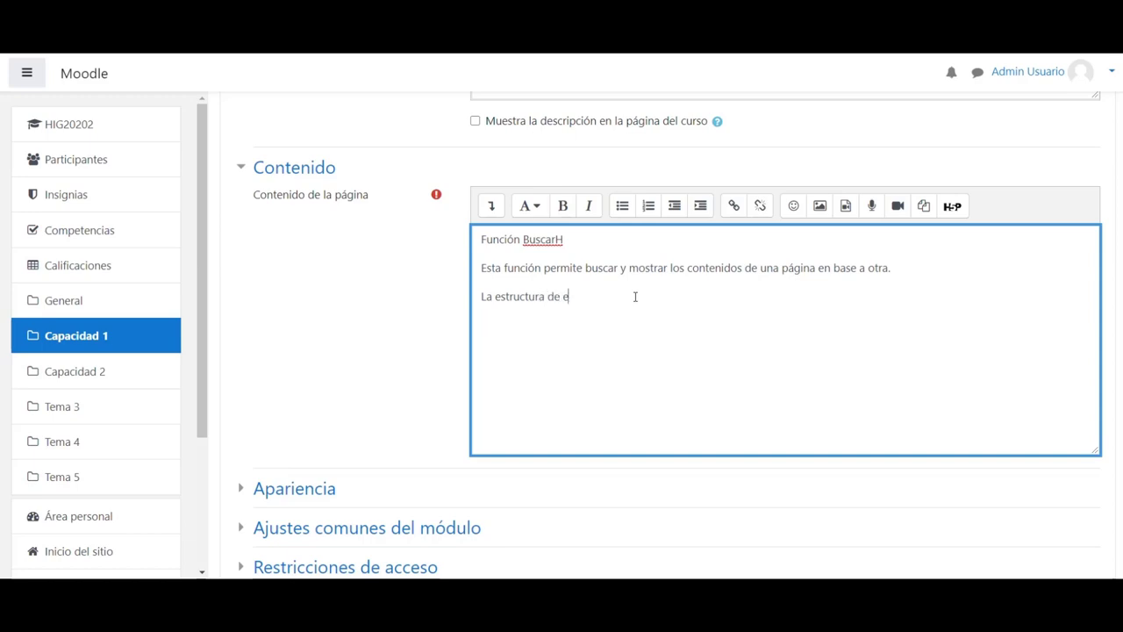
text(sta función es la siguiente:)
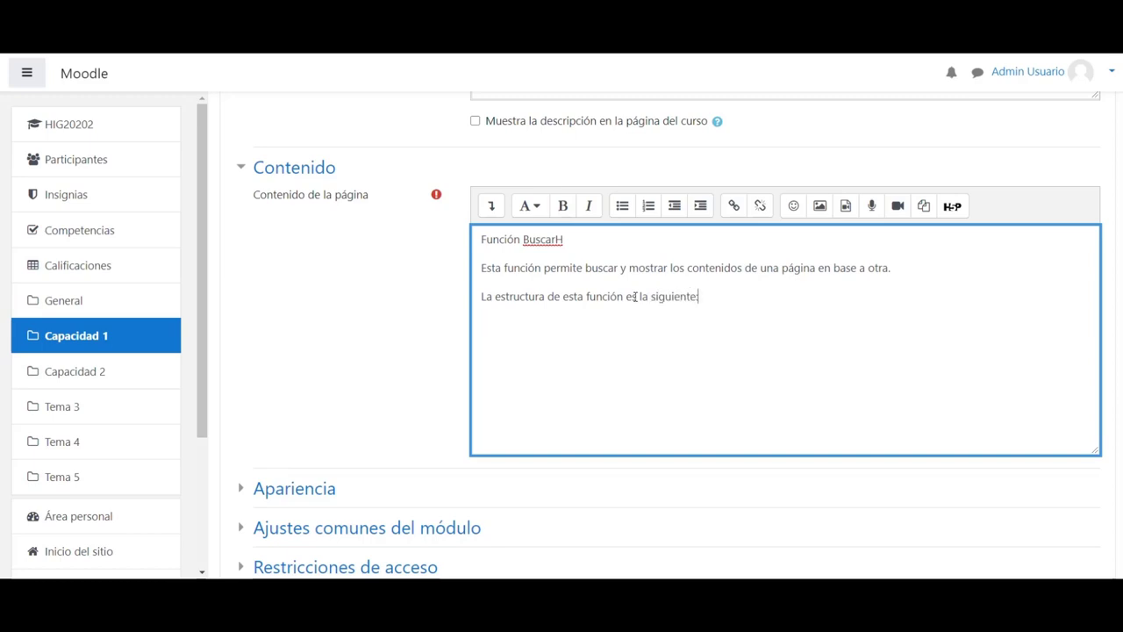
text( Funci)
key(BackSpace)
key(BackSpace)
text(buscarH)
Switch to Excel, start the formula =buscarv( in cell A5 of Hoja1 to read its arguments, and return to the Moodle page
mouse_move(420, 606)
click(340, 549)
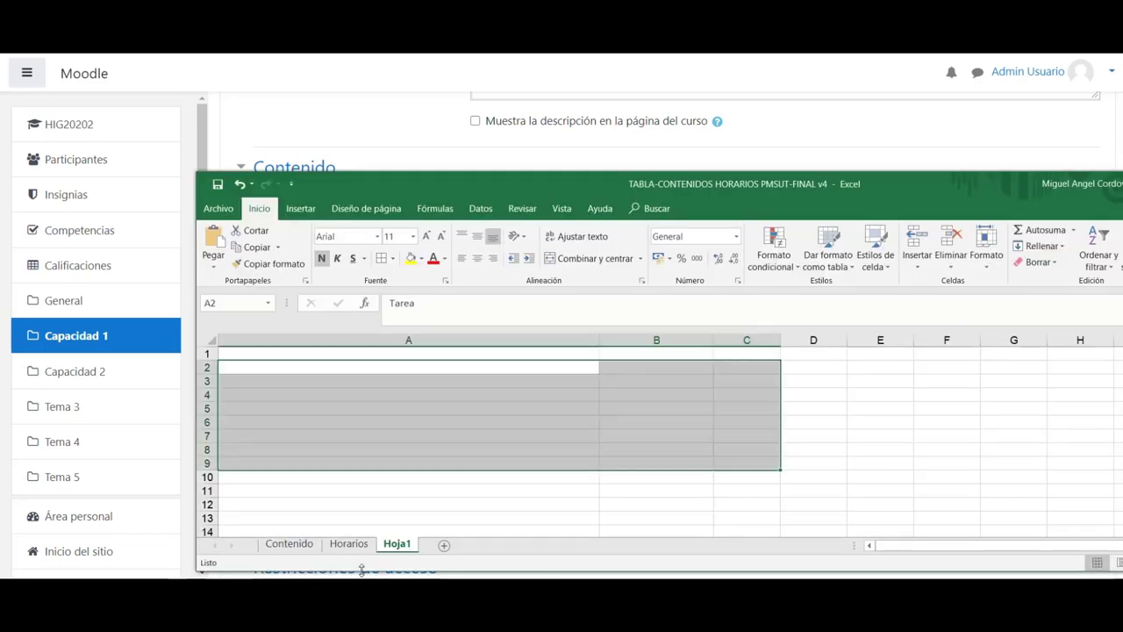
click(453, 416)
double_click(454, 407)
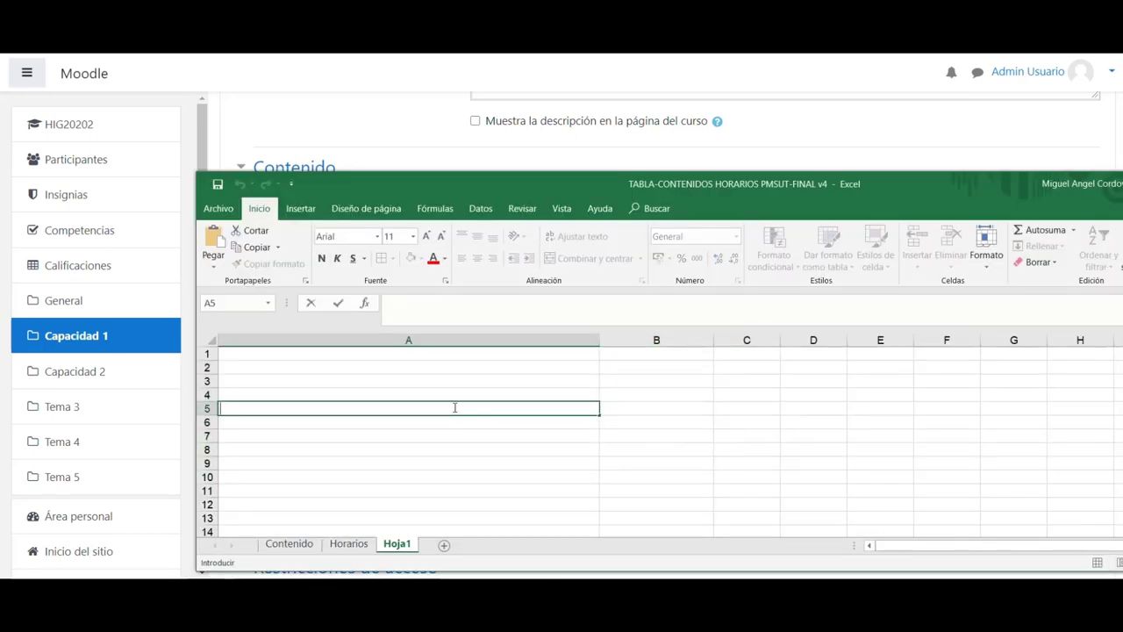
text(=buscar)
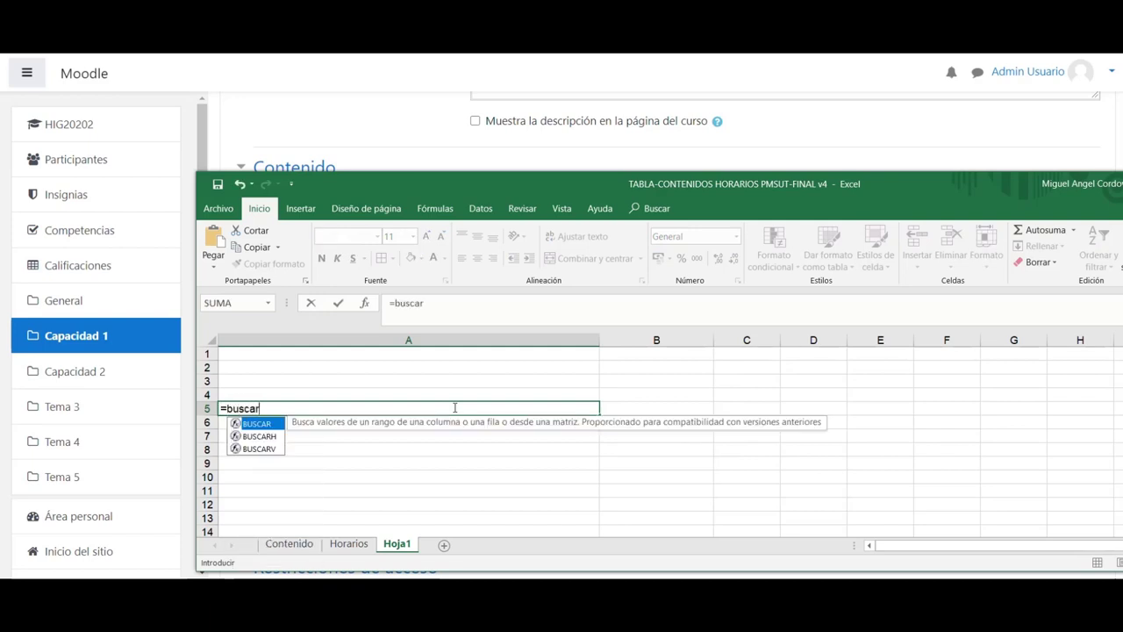
text(v()
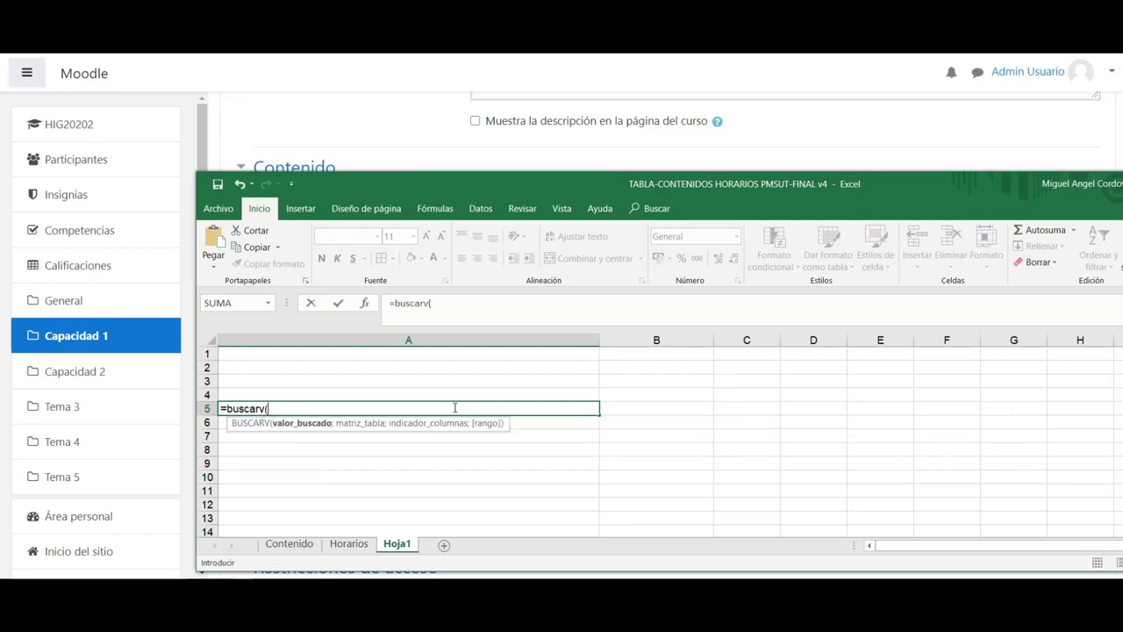
key(alt+Tab)
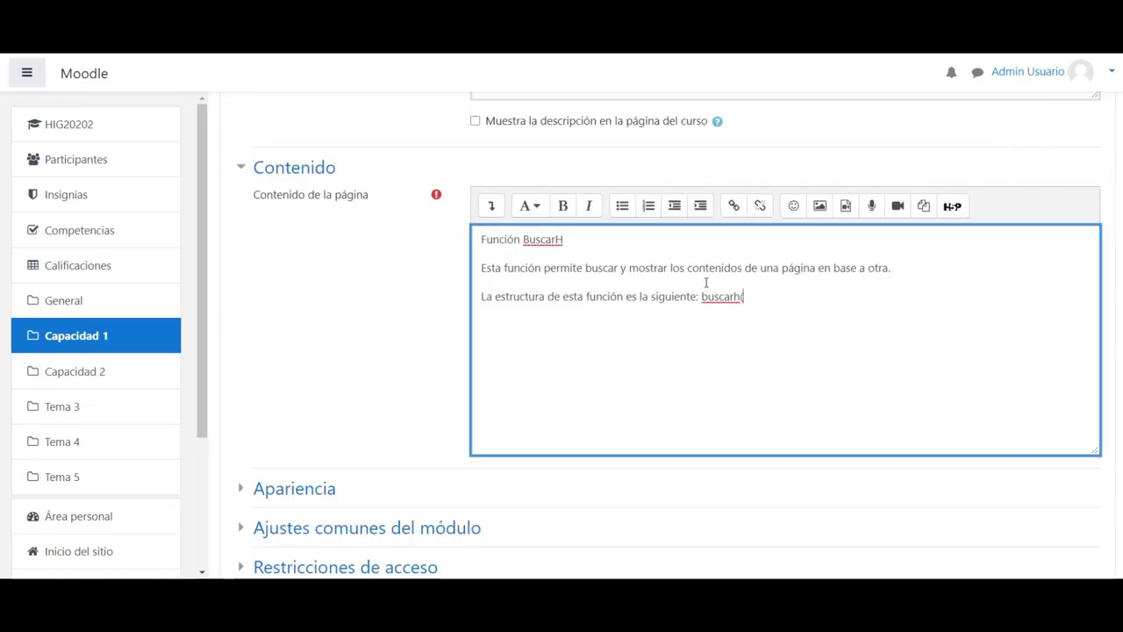
Complete the function's syntax in the page content with "valor buscado;matriz_tabla;indicador_columnas;rango)", consulting the argument hint in Excel
text(valor buscado;)
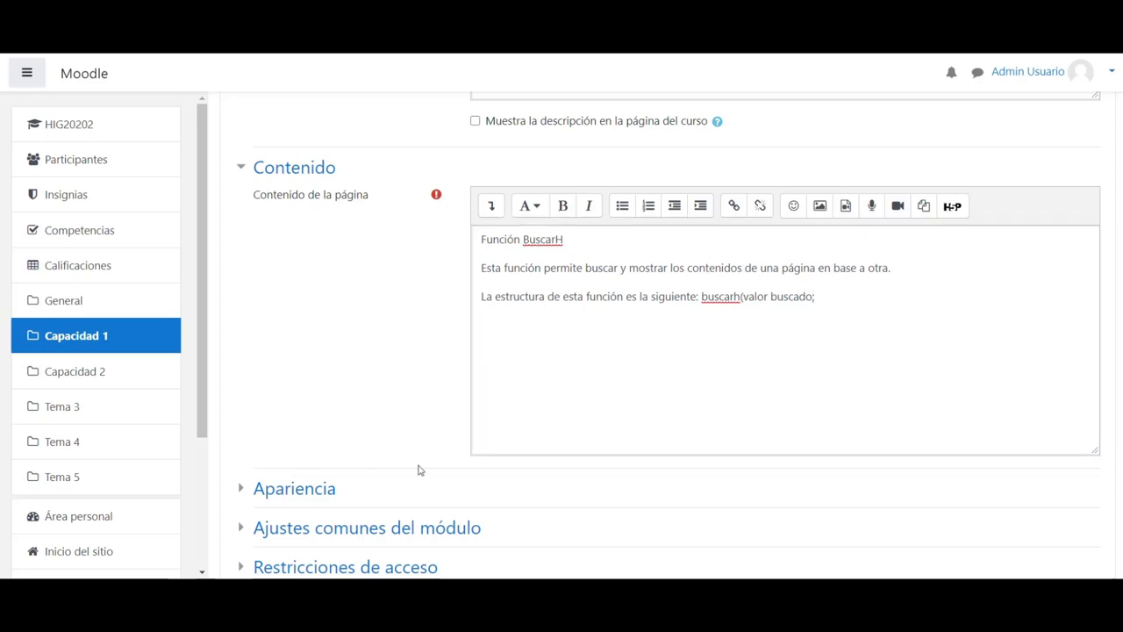
key(alt+Tab)
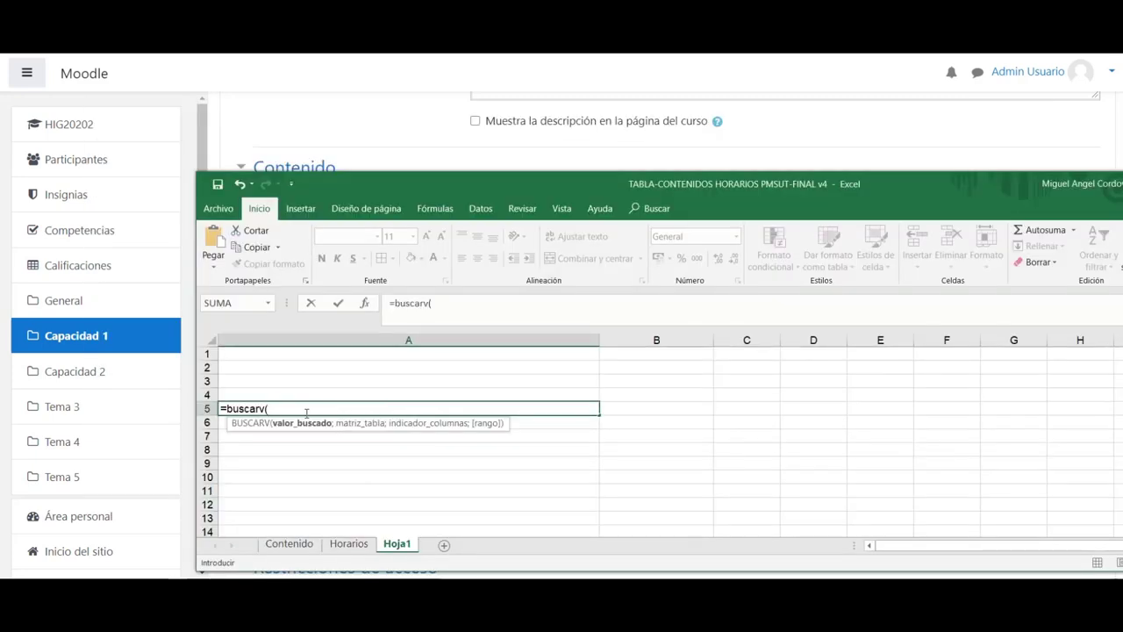
key(alt+Tab)
click(835, 302)
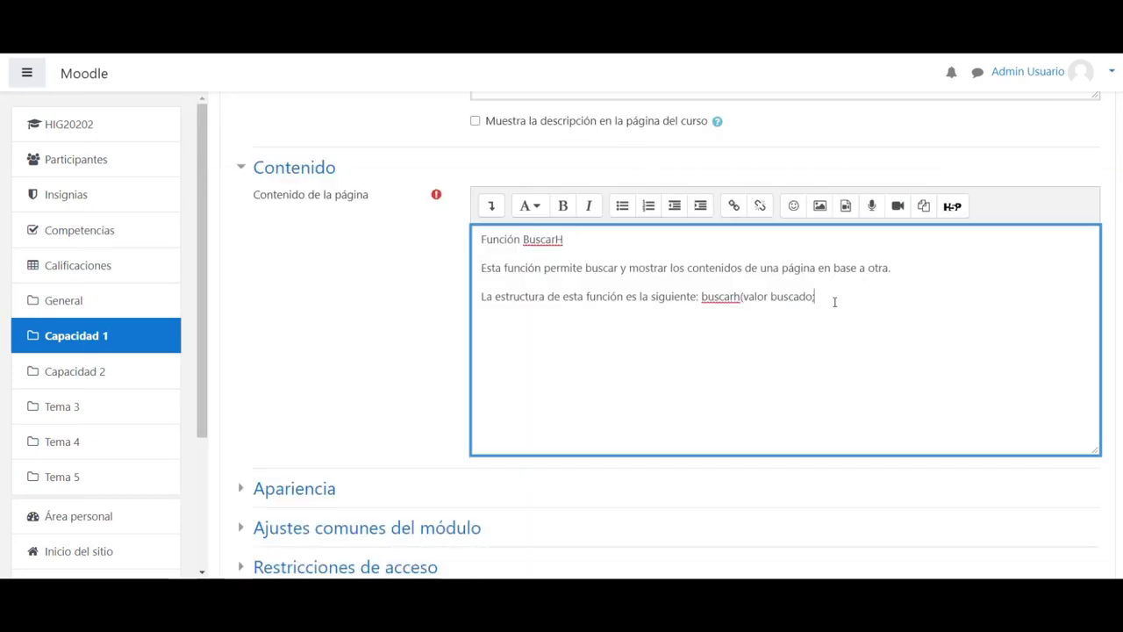
text(matriz_tabla;)
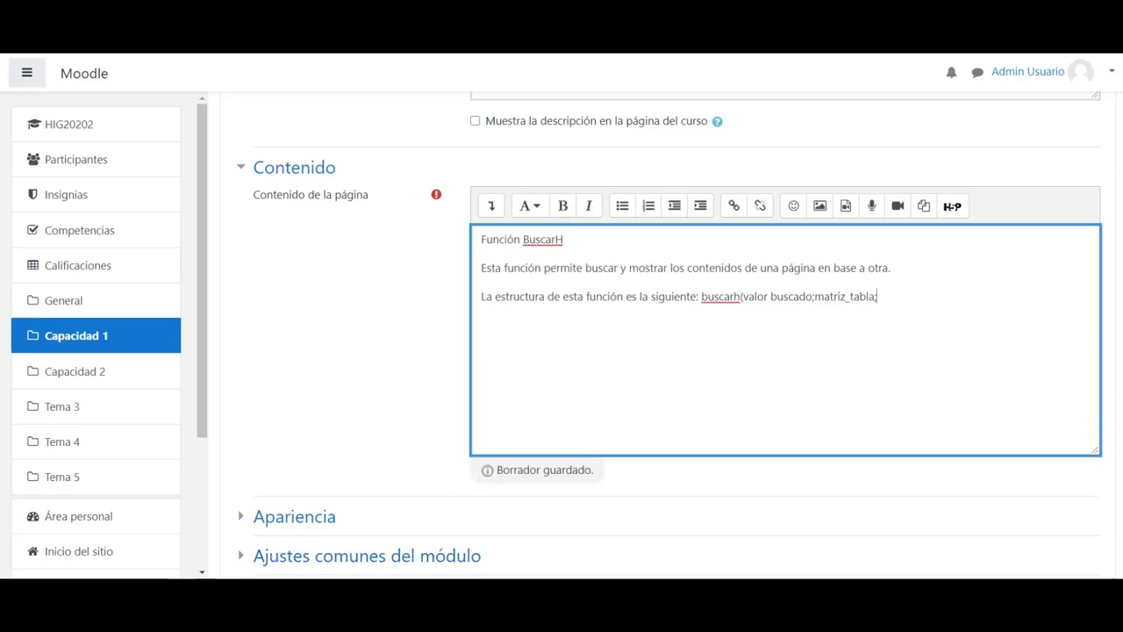
key(alt+Tab)
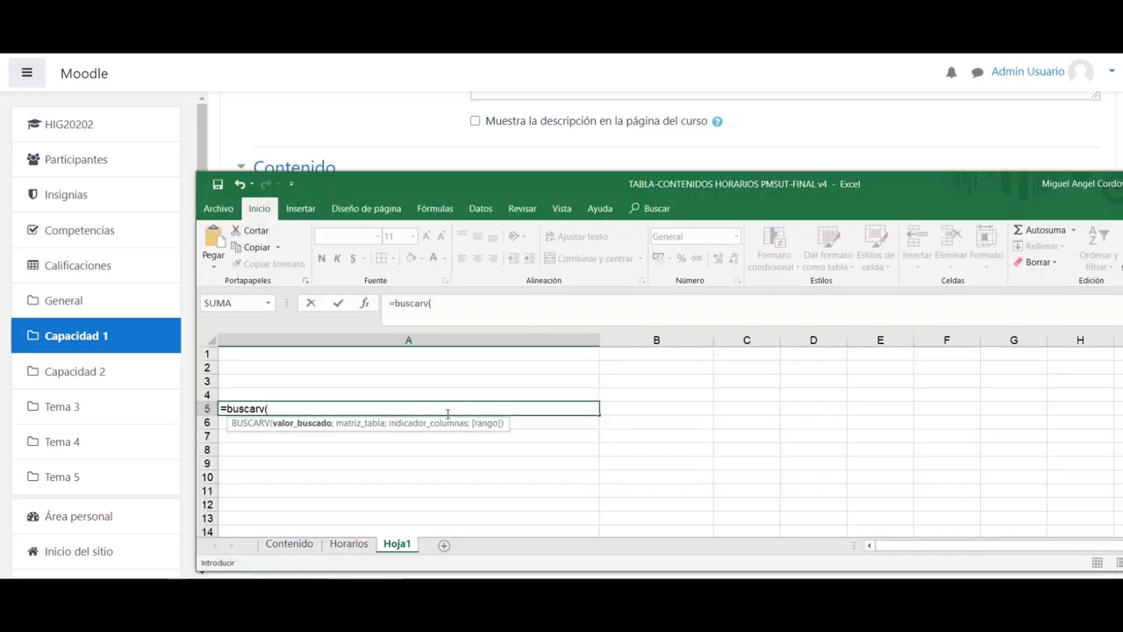
key(alt+Tab)
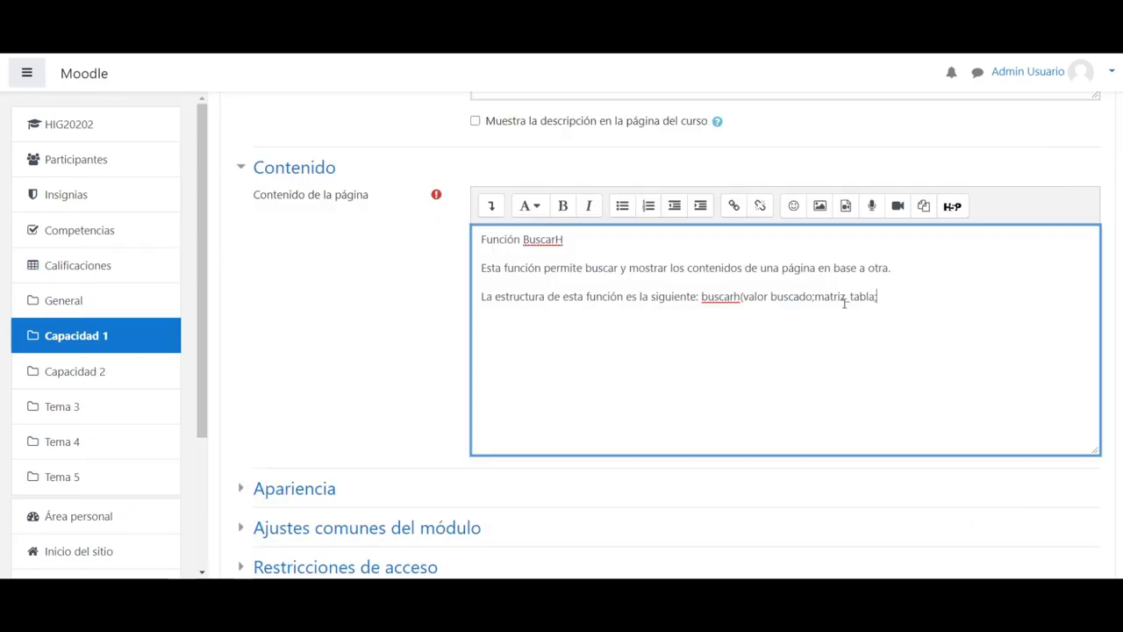
text(;indica)
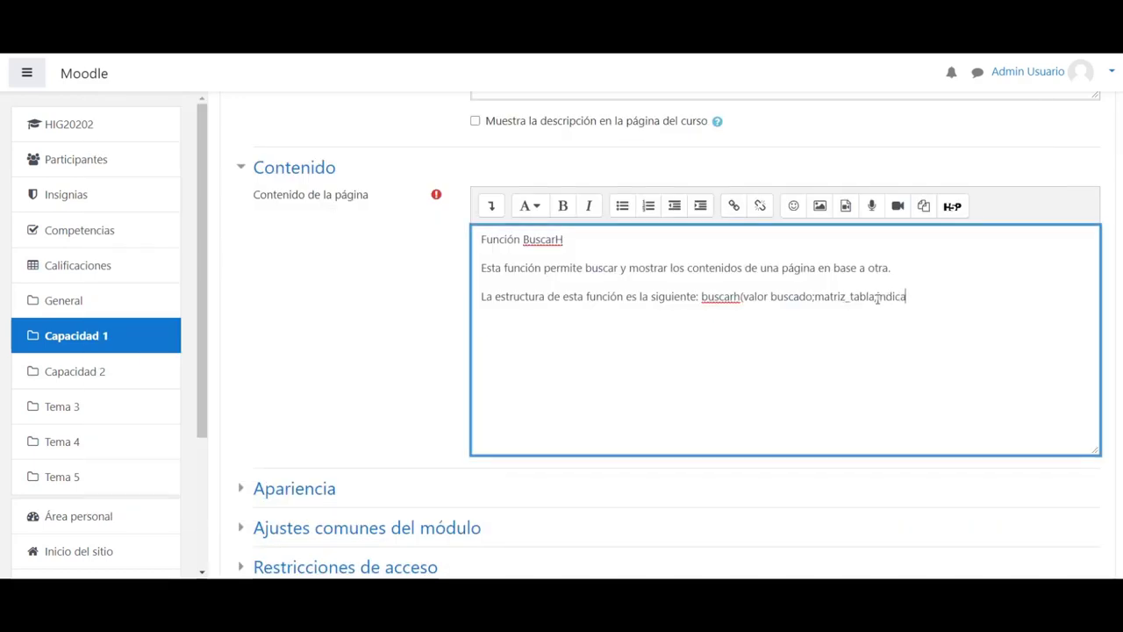
text(dor_columnas;rag)
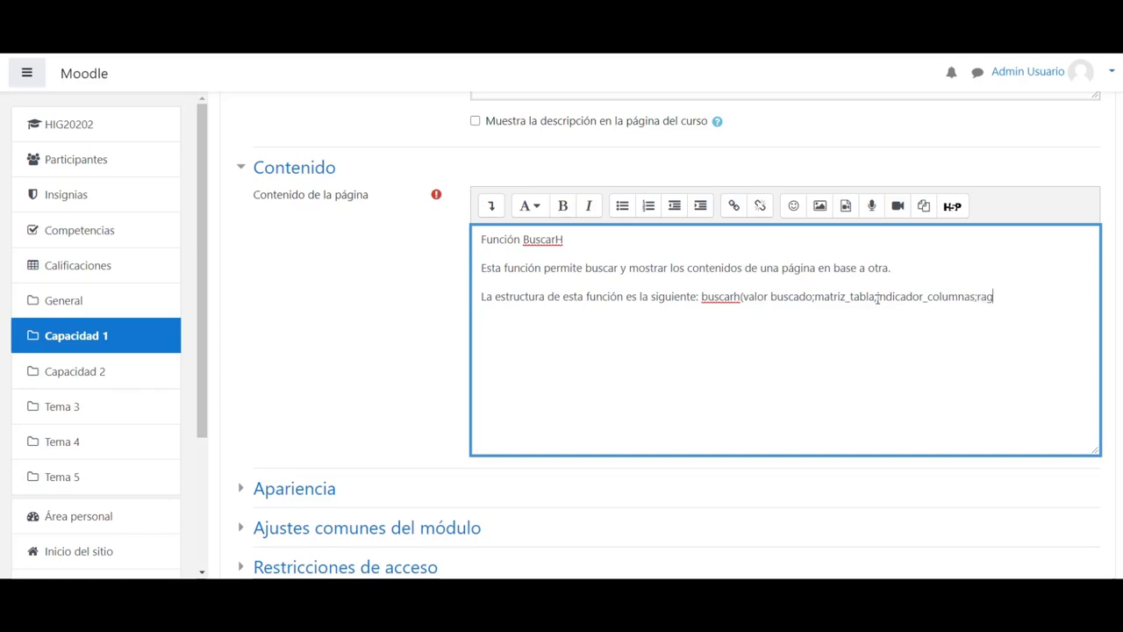
key(BackSpace)
text(ngo) )
Add a new paragraph reading "A continuación se muestra un vídeo:" below the syntax line
text(A continua)
text(ción)
text( se mue)
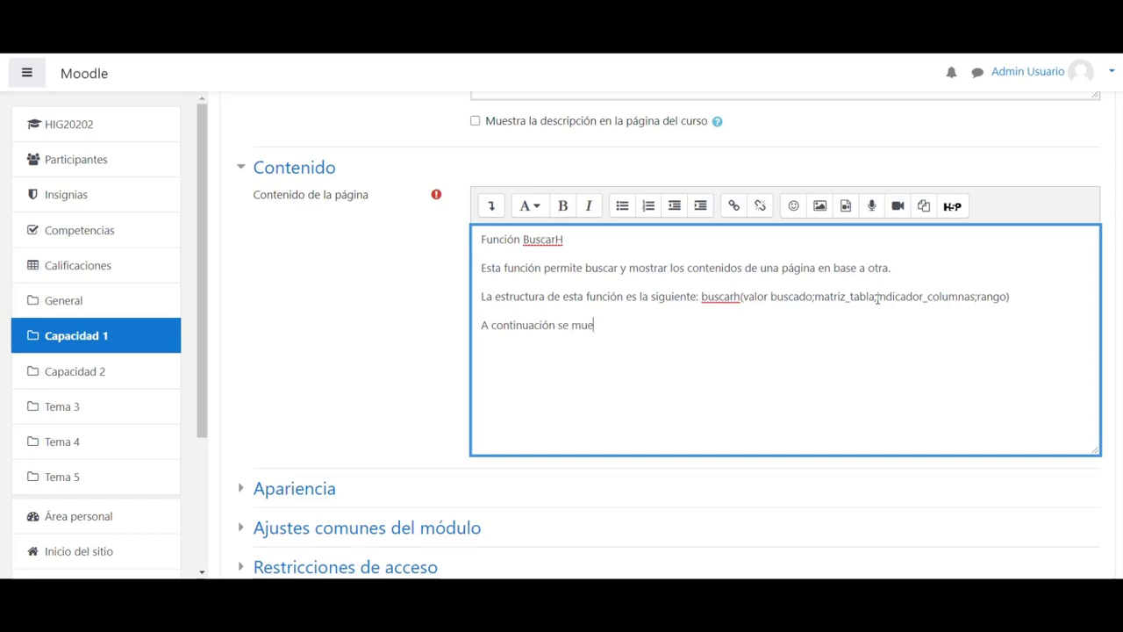
text(stra un vídeo:)
Format the "Función BuscarH" title line as bold, centered, and in the Encabezado (largo) style
drag(576, 239, 428, 243)
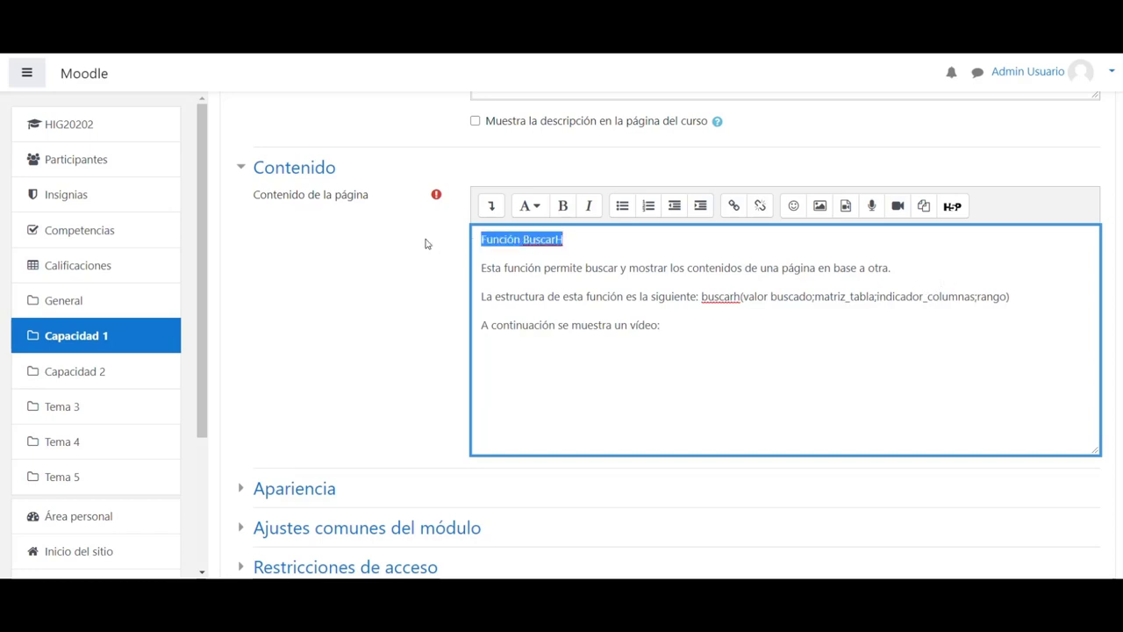
click(561, 207)
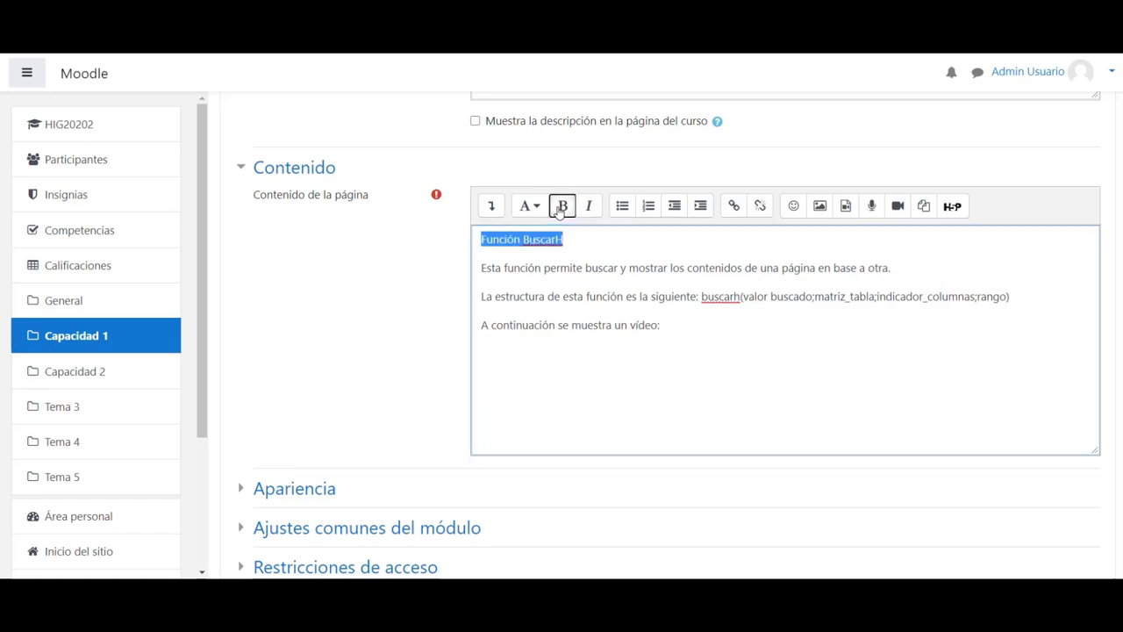
click(494, 207)
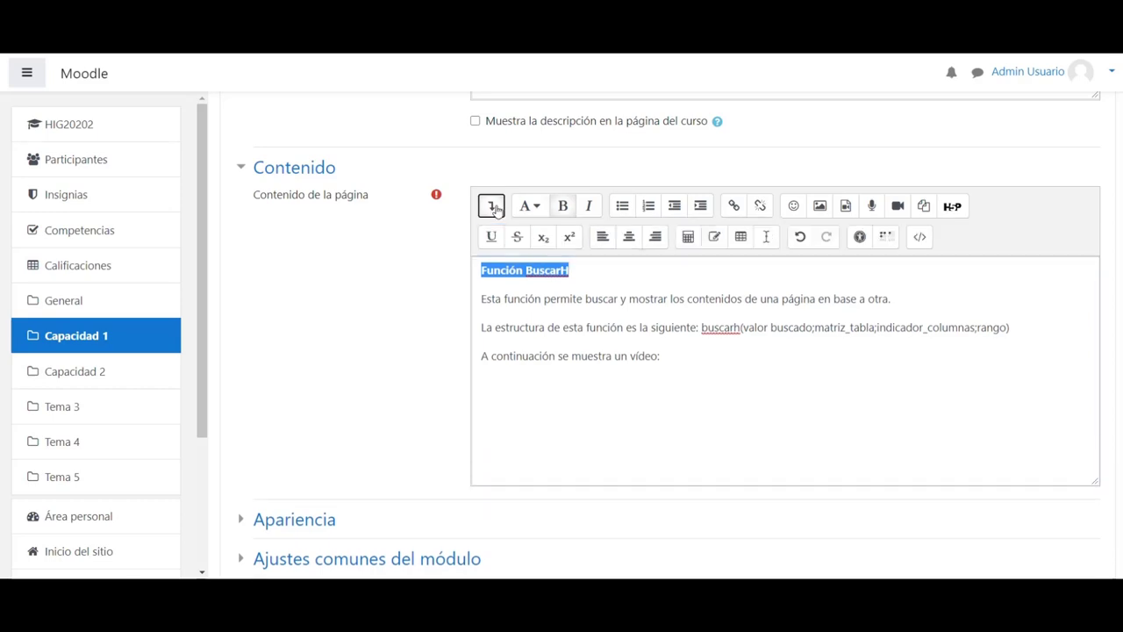
click(630, 239)
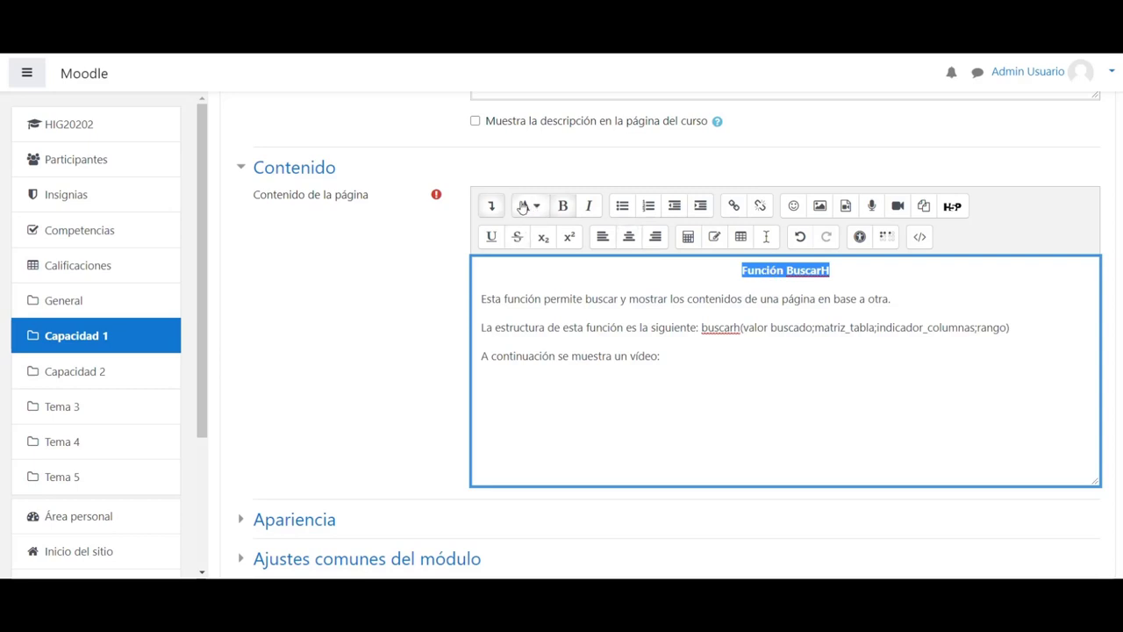
click(527, 208)
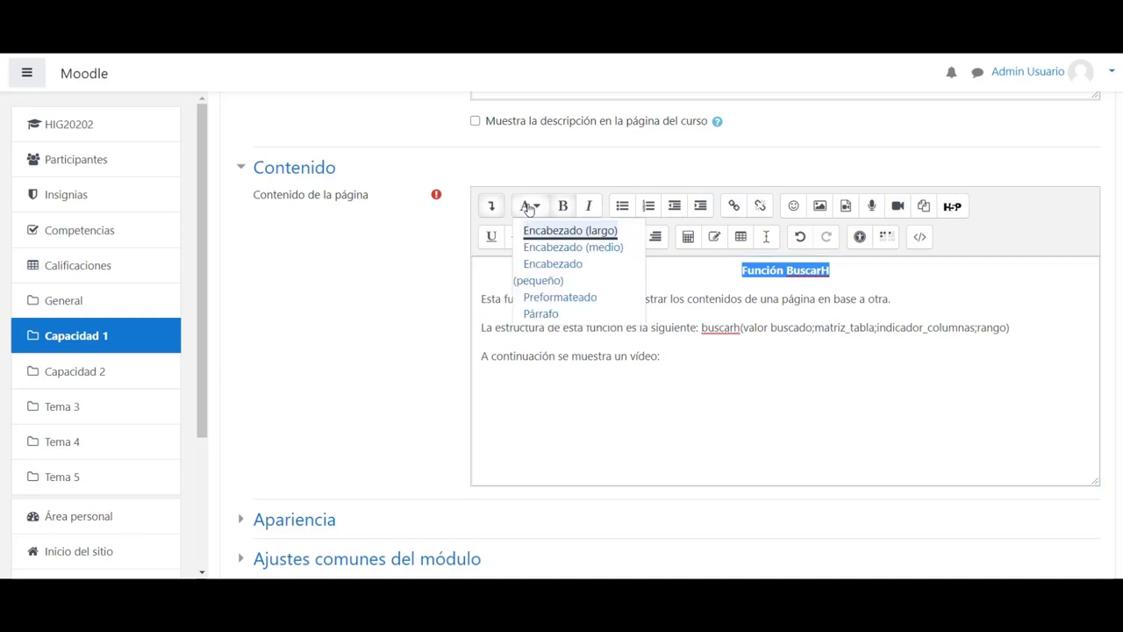
click(571, 233)
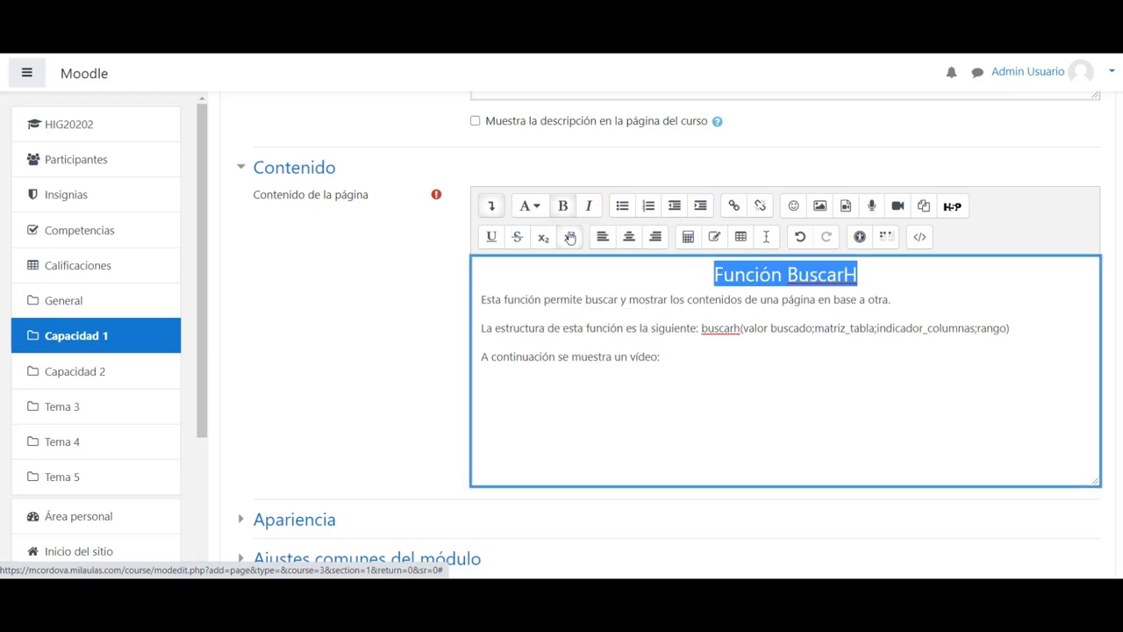
Add an empty line below "A continuación se muestra un vídeo:" and save the page, returning to the course
click(483, 299)
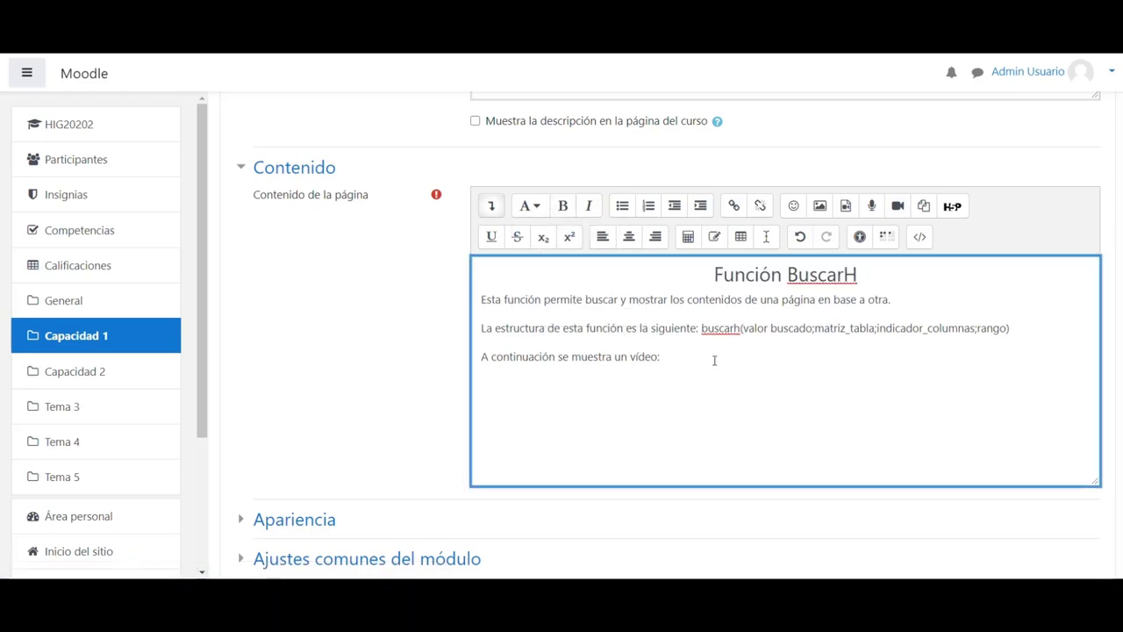
key(Return)
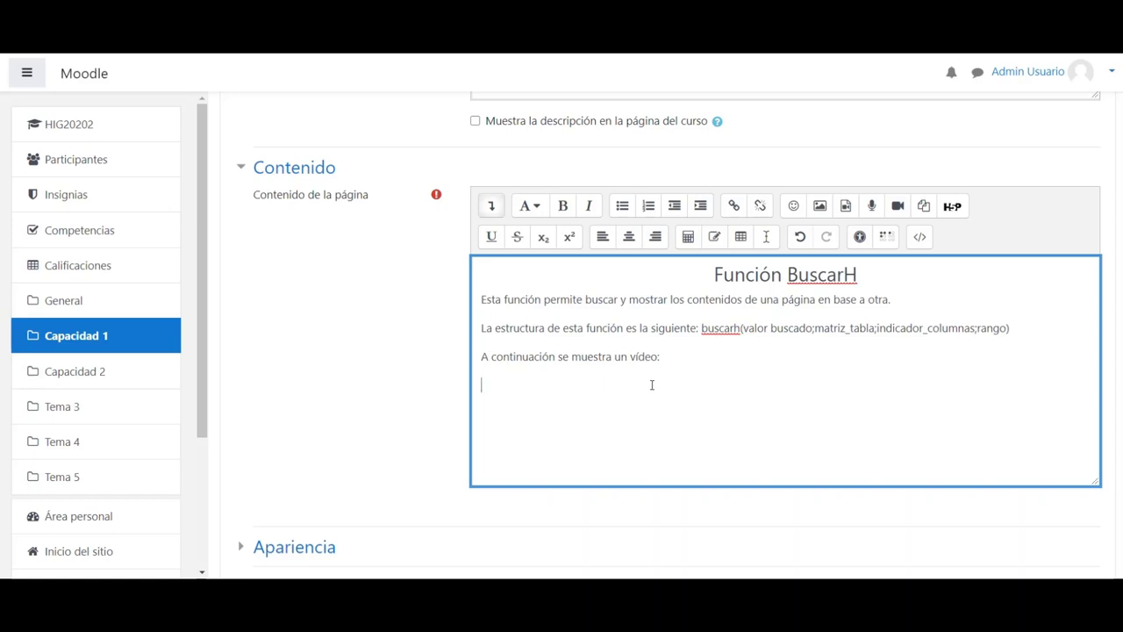
scroll(652, 387, down, 3)
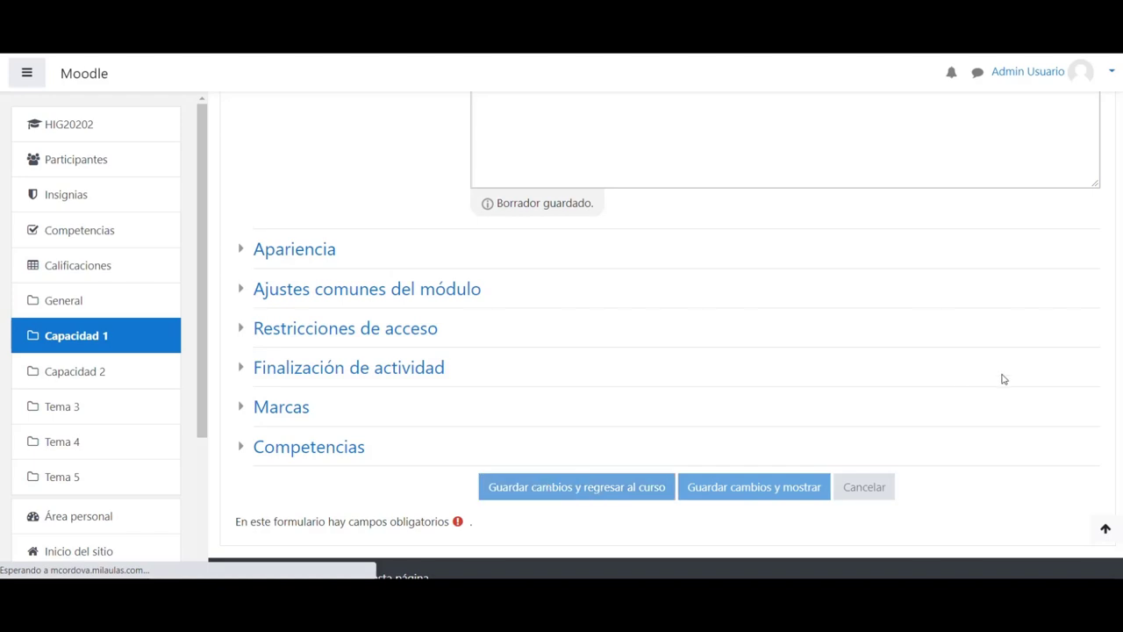
scroll(997, 380, down, 6)
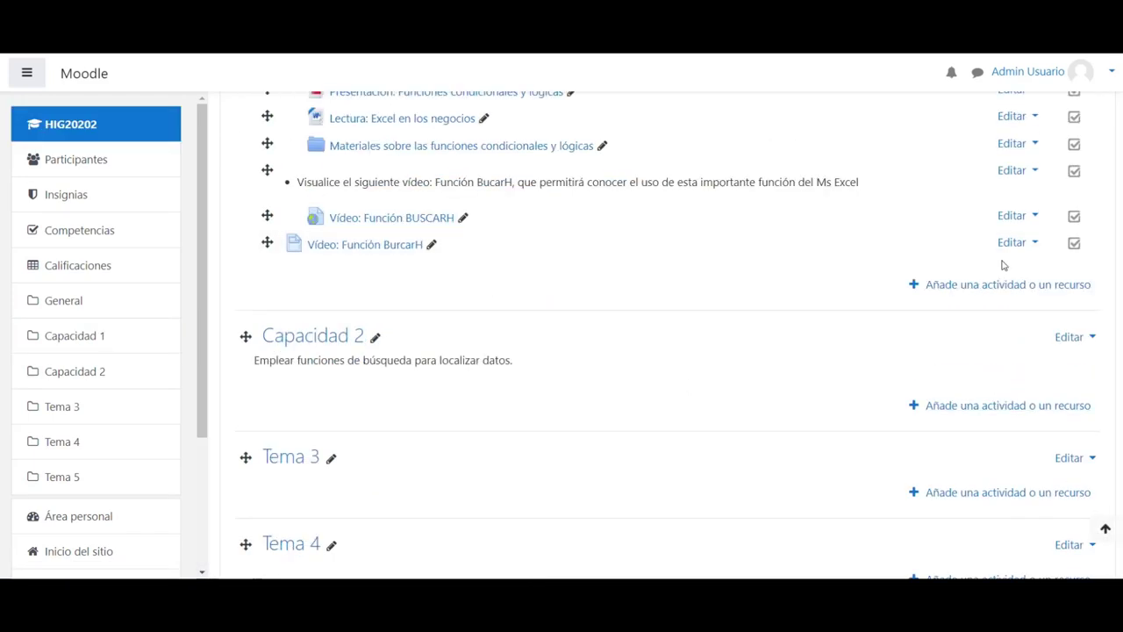
Indent the page "Vídeo: Función BurcarH" one level in Capacidad 1 and open it to review its content
click(1036, 243)
click(971, 293)
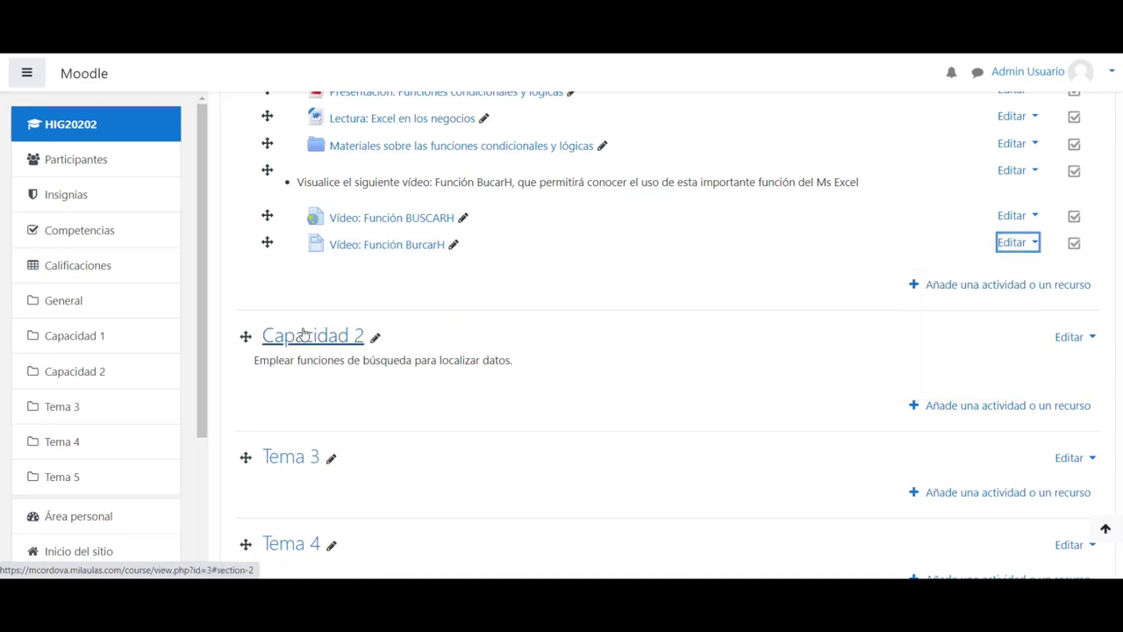
click(357, 249)
scroll(672, 368, down, 3)
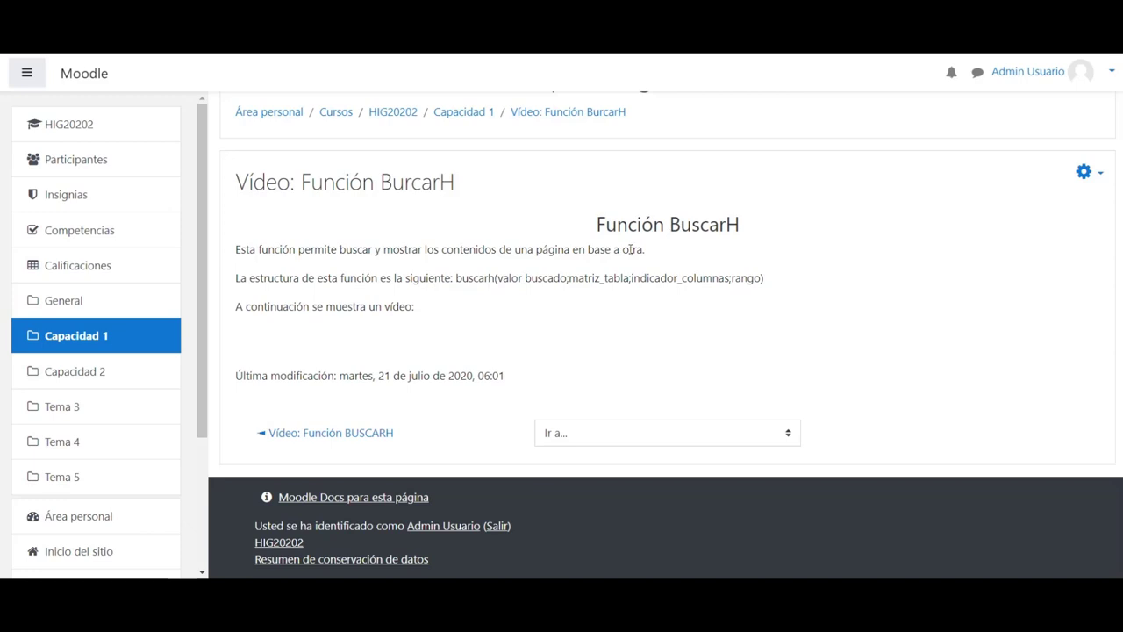
scroll(630, 249, down, 1)
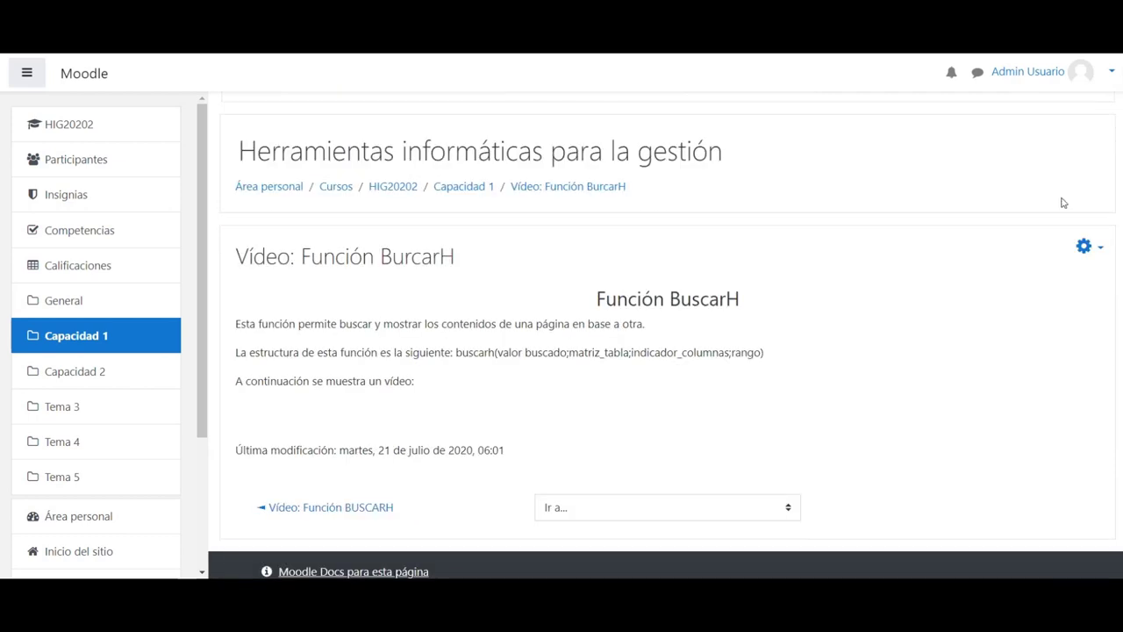
Open the page's settings for editing and start a new line below "A continuación se muestra un vídeo:" in the page content
click(1086, 247)
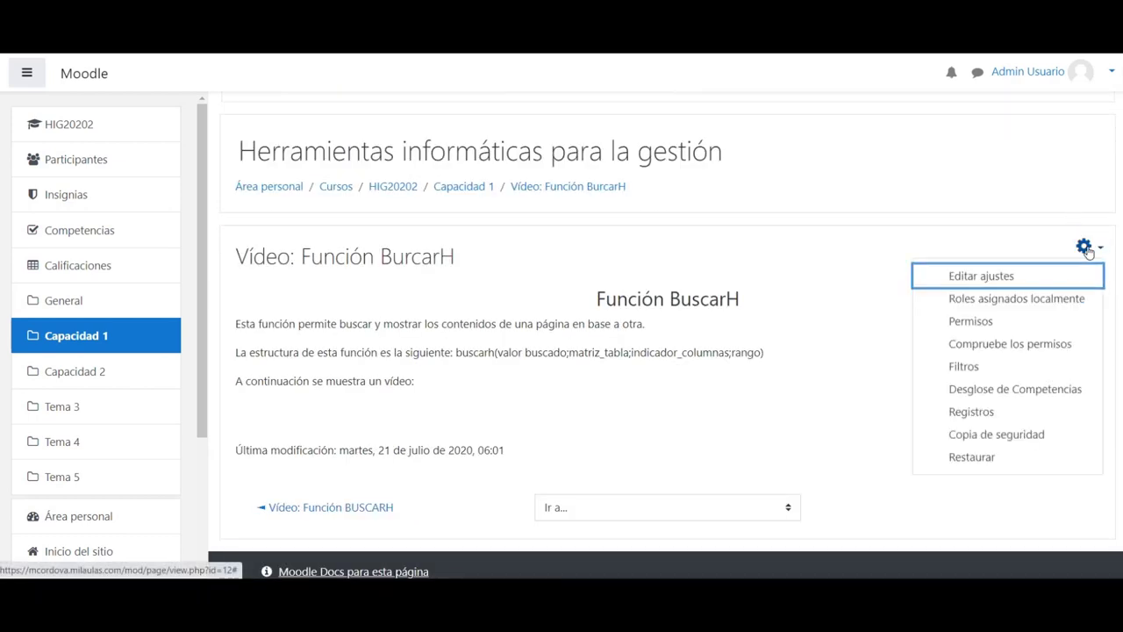
click(963, 277)
scroll(590, 389, down, 5)
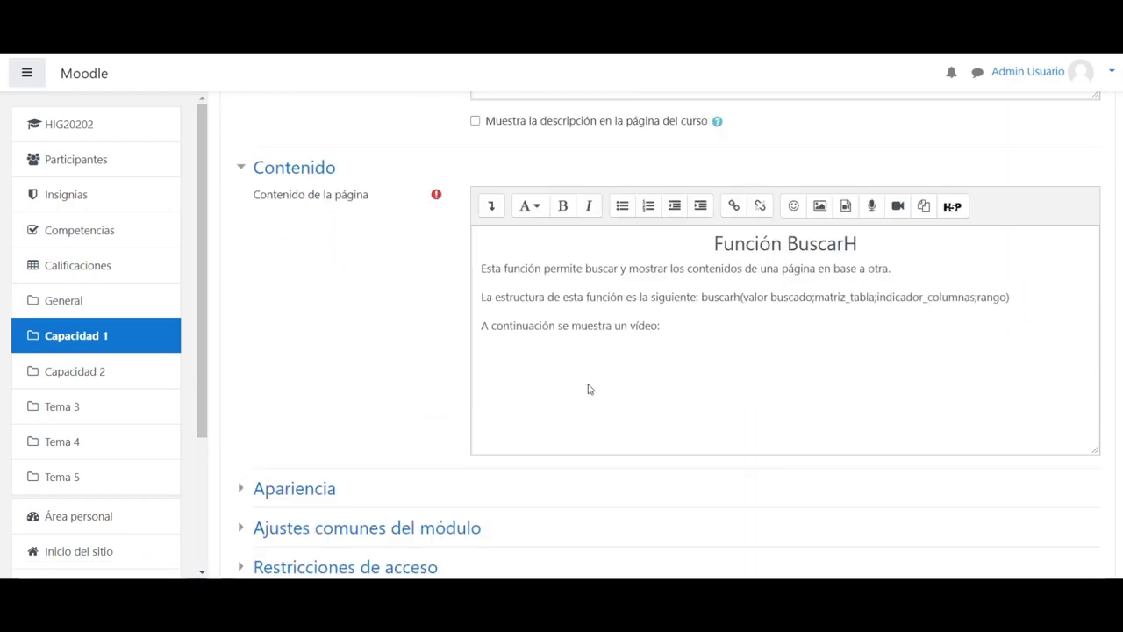
click(701, 328)
key(Return)
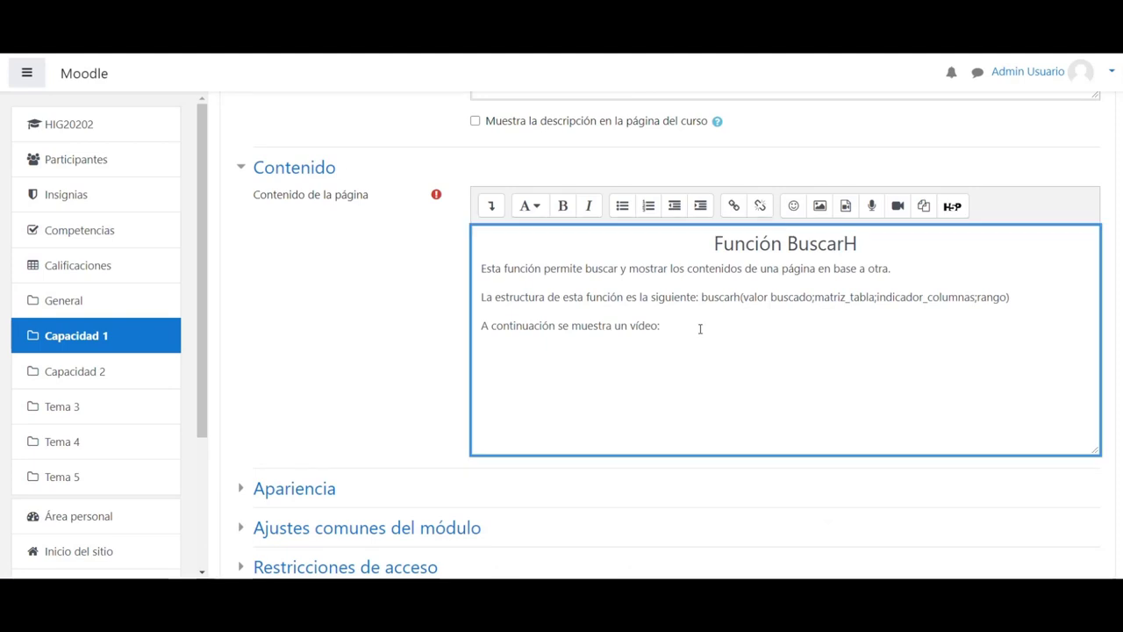
Switch to the Función BUSCARH video on YouTube, play it muted, and pause it at 0:05
click(650, 48)
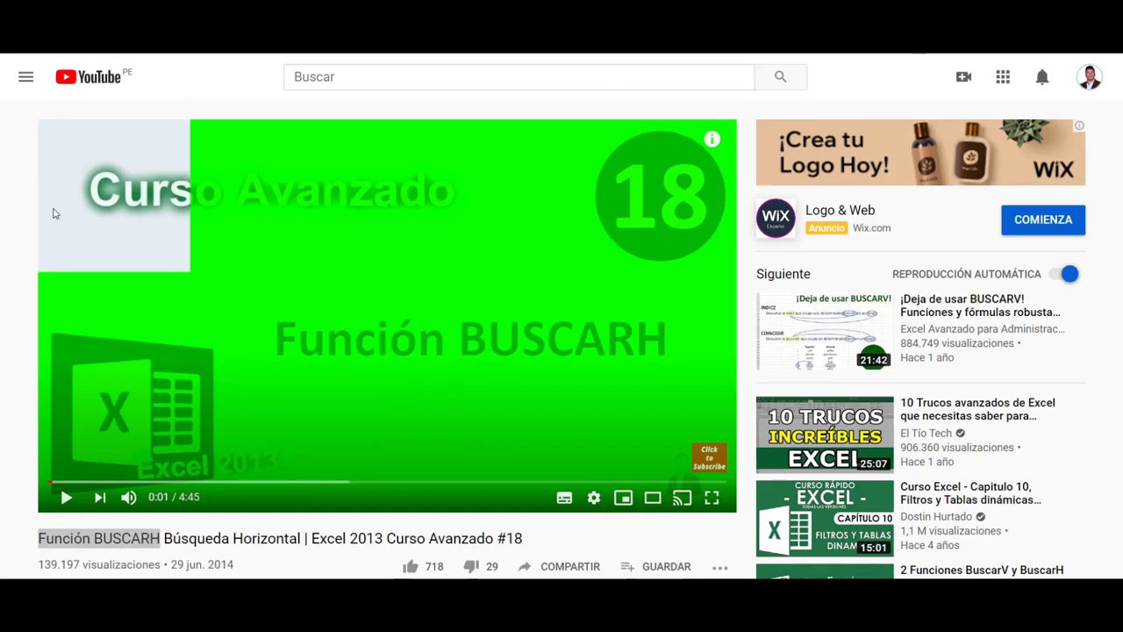
scroll(52, 212, down, 3)
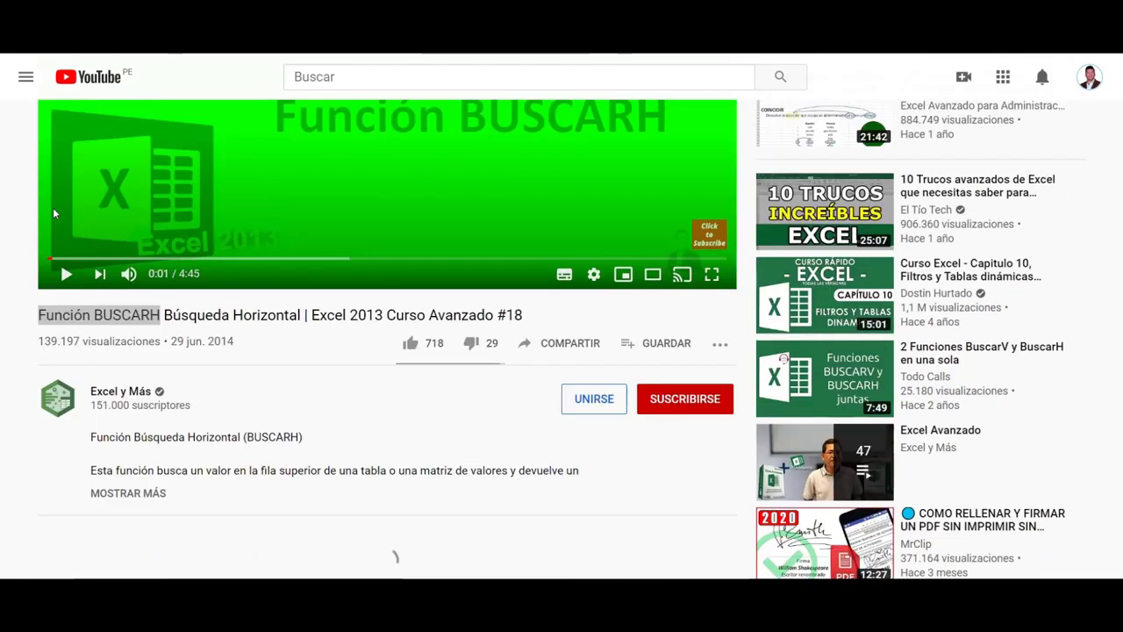
click(64, 276)
click(129, 274)
scroll(248, 318, up, 1)
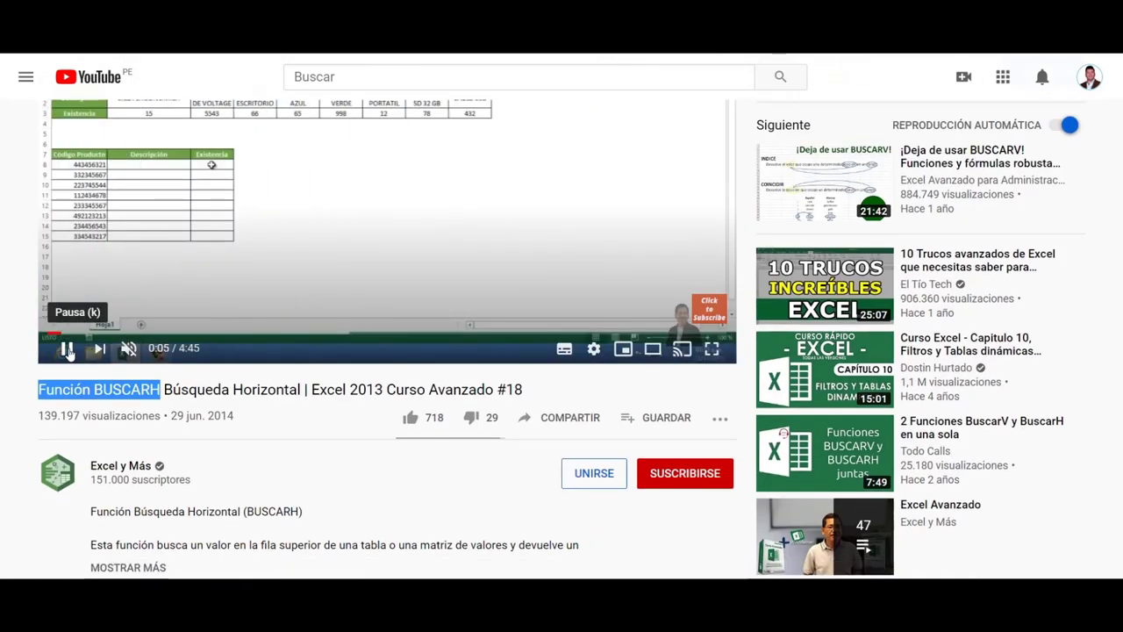
click(70, 348)
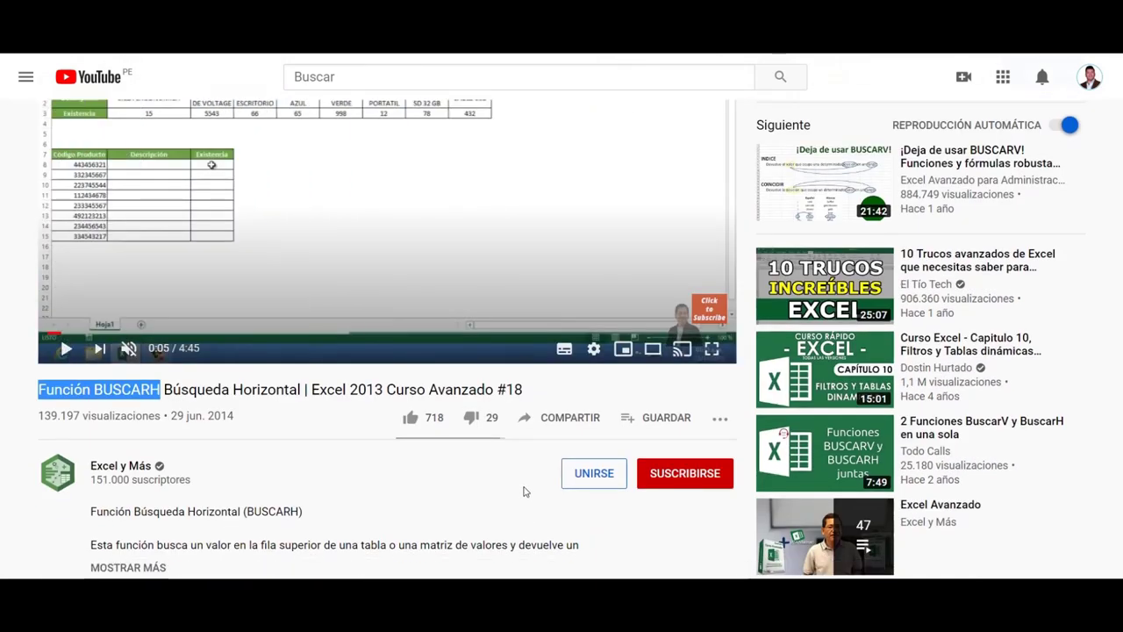
Show the video's embed code through its sharing options, select the iframe code, and set the embedded video to start at 0:05
click(570, 420)
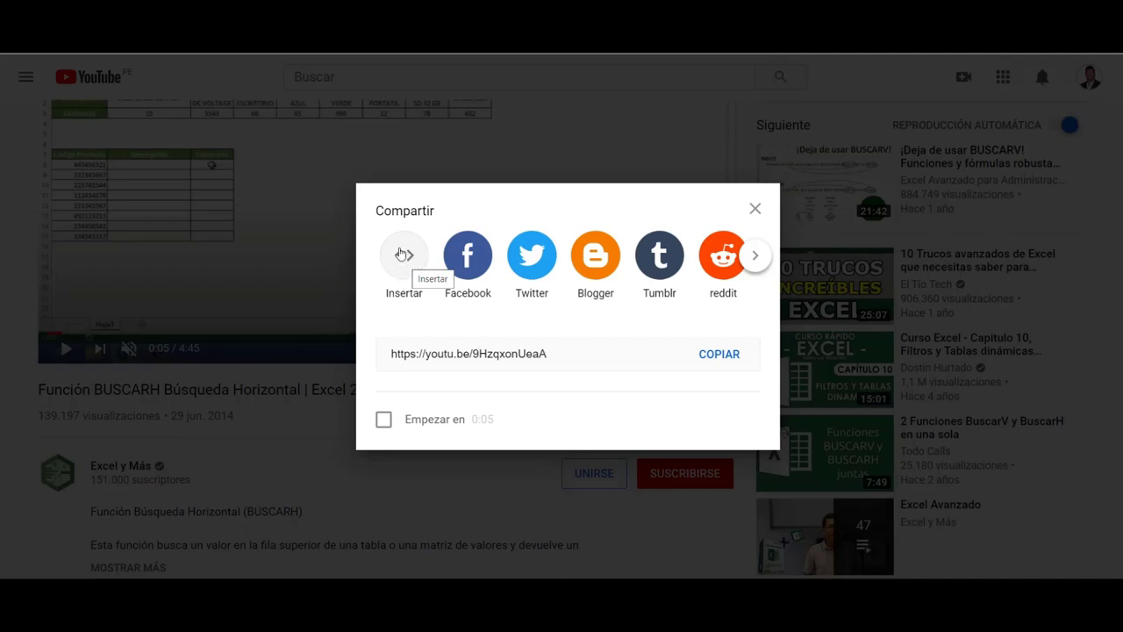
click(400, 253)
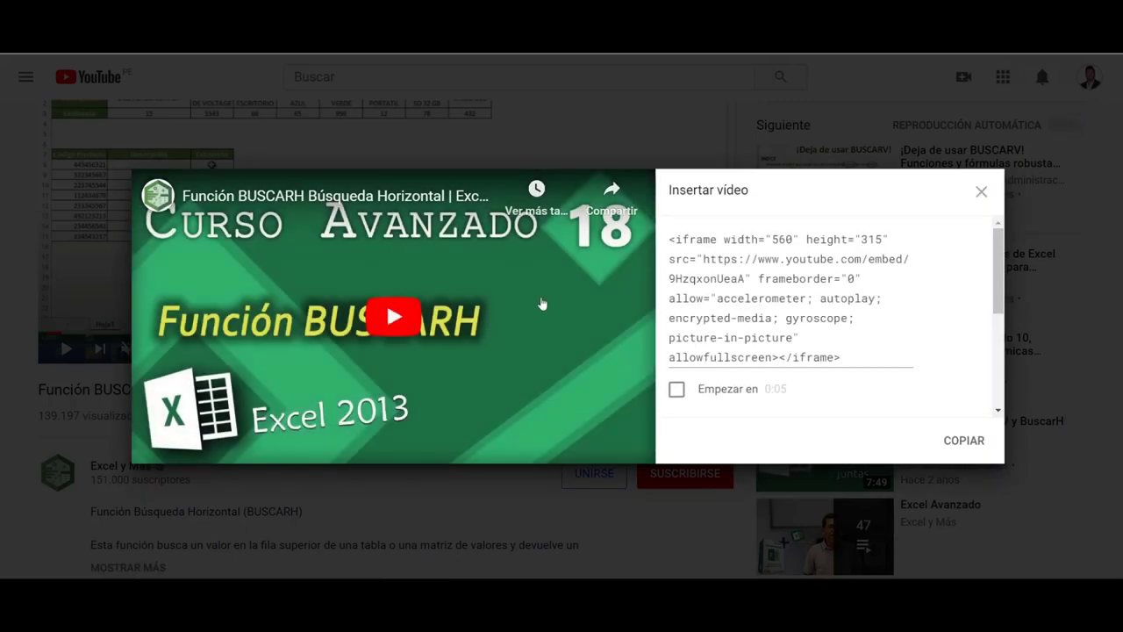
drag(669, 241, 855, 365)
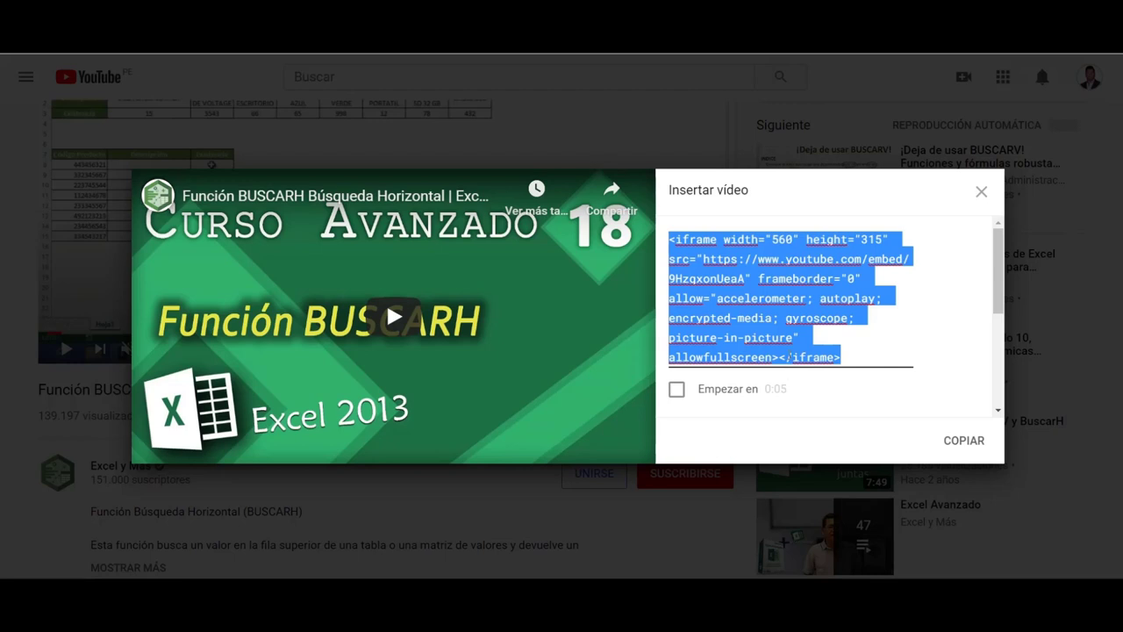
drag(856, 360, 663, 237)
click(676, 391)
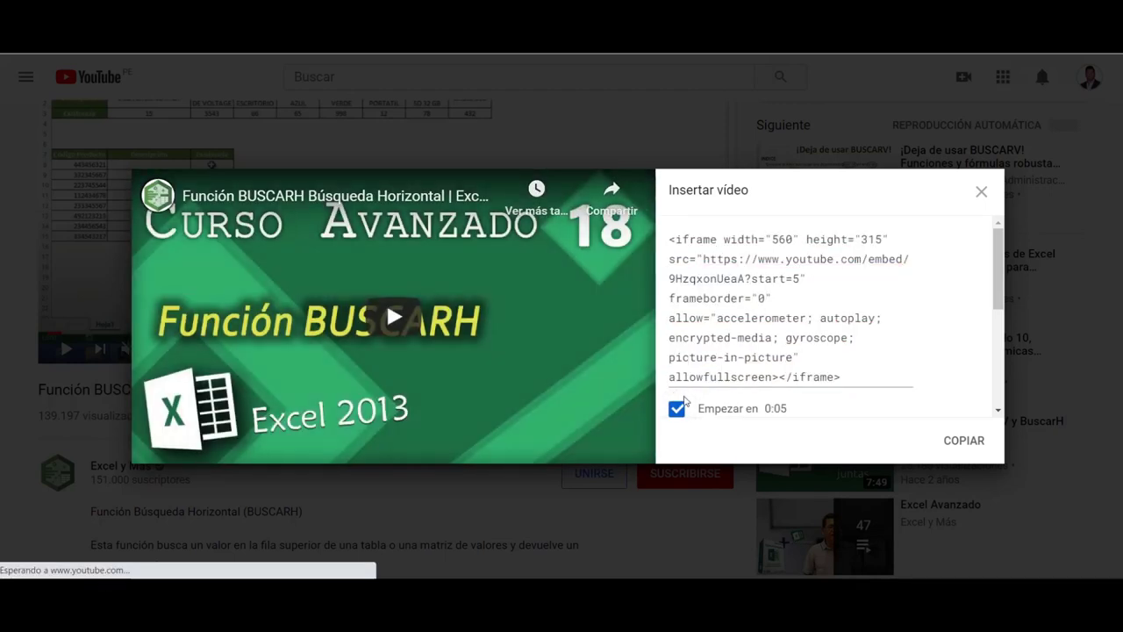